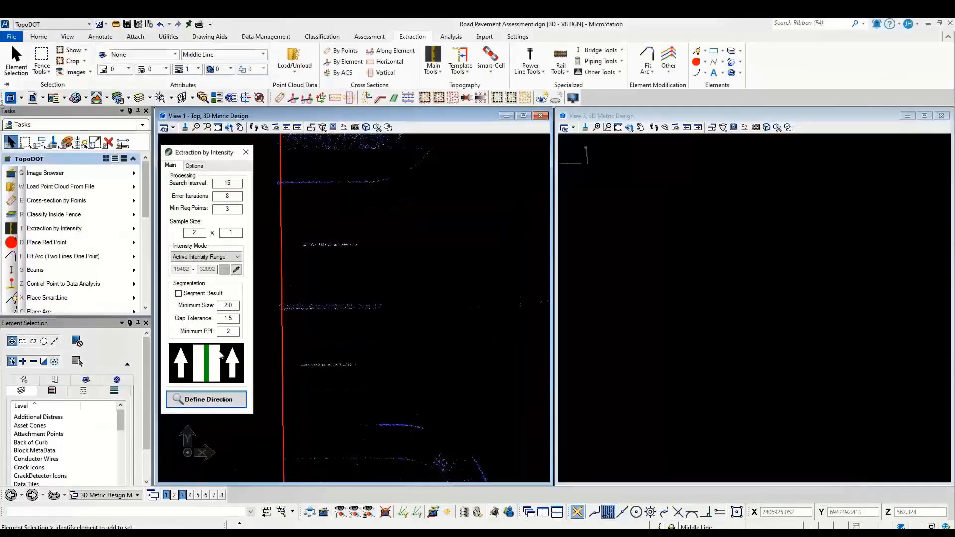
# Step: Extract the centerline of the dashed lane stripe below the double road stripe by intensity, defining its start and direction points
pyautogui.click(238, 418)
pyautogui.click(303, 365)
pyautogui.scroll(-4, 426, 365)
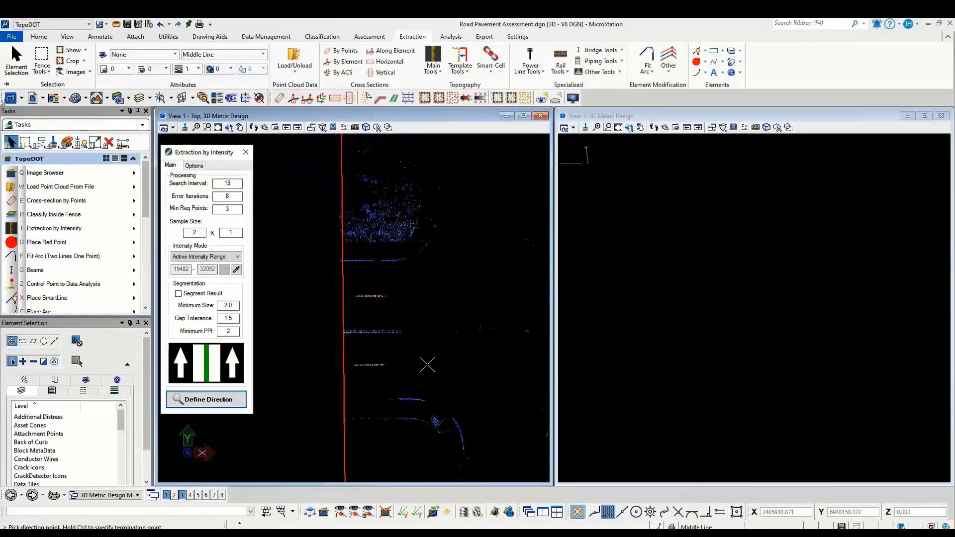
pyautogui.moveTo(427, 365); pyautogui.dragTo(318, 358, button='middle')
pyautogui.click(416, 352)
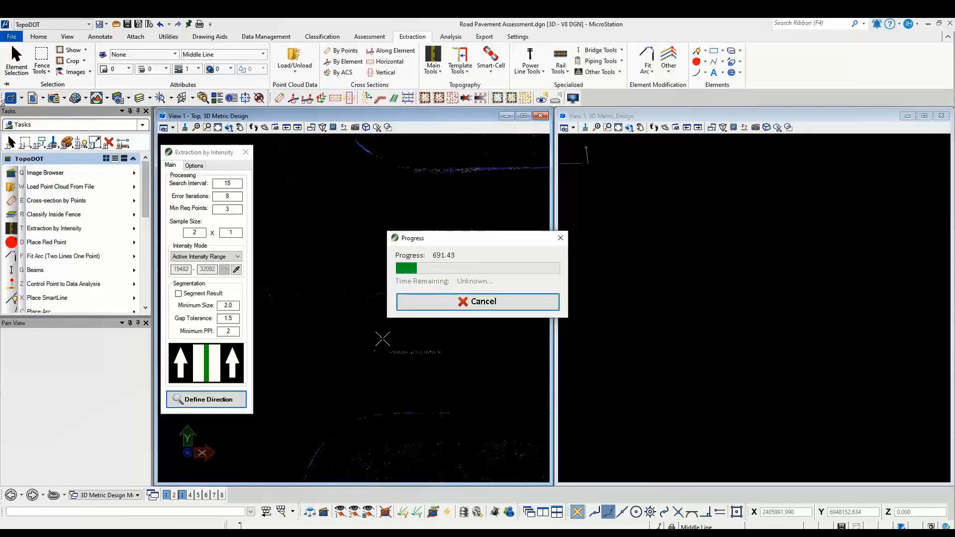
pyautogui.scroll(-3, 365, 330)
pyautogui.scroll(3, 331, 318)
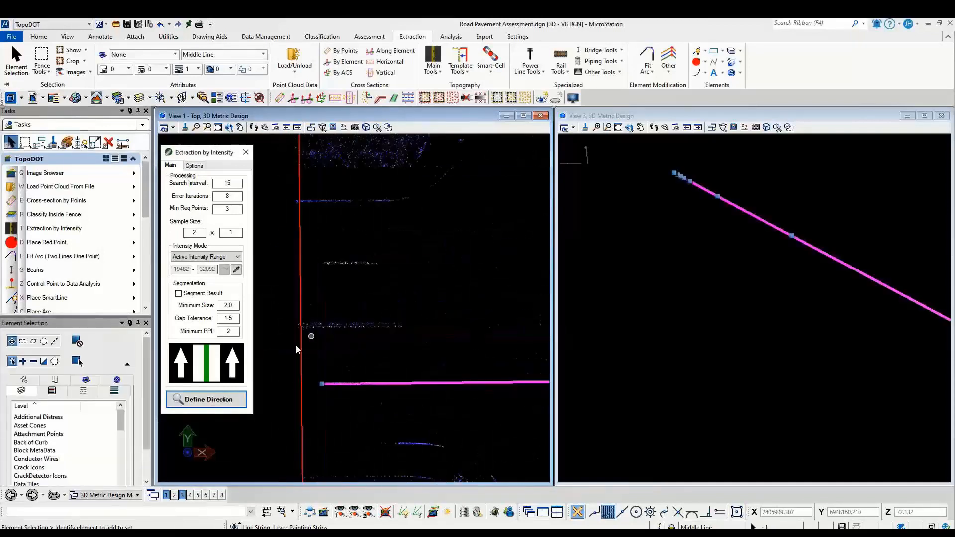
# Step: Extract the right edge of the double stripe in the middle of the road by intensity, following it along the roadway
pyautogui.click(216, 371)
pyautogui.click(207, 400)
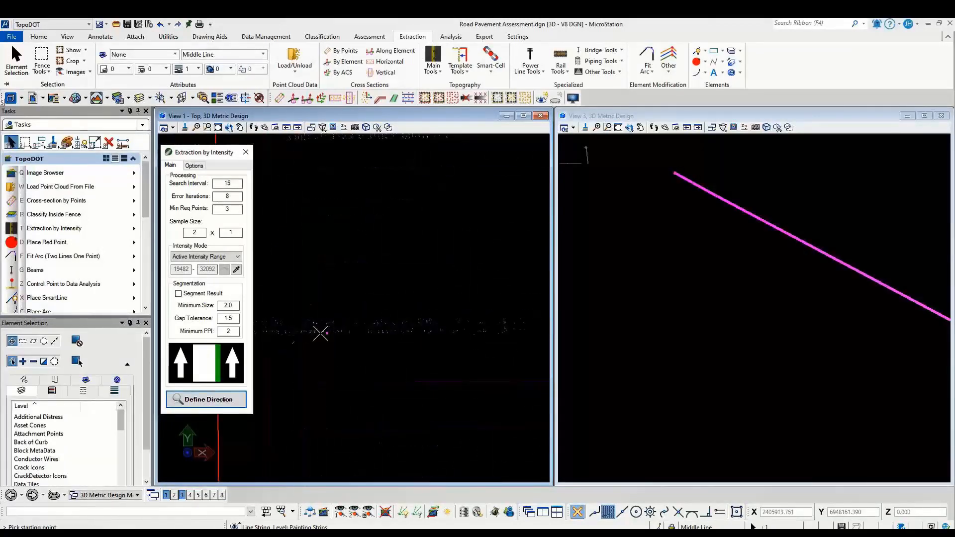
pyautogui.click(292, 329)
pyautogui.scroll(-4, 365, 330)
pyautogui.moveTo(480, 333); pyautogui.dragTo(308, 306, button='middle')
pyautogui.scroll(-2, 308, 306)
pyautogui.scroll(-2, 308, 307)
pyautogui.scroll(4, 411, 305)
pyautogui.click(411, 299)
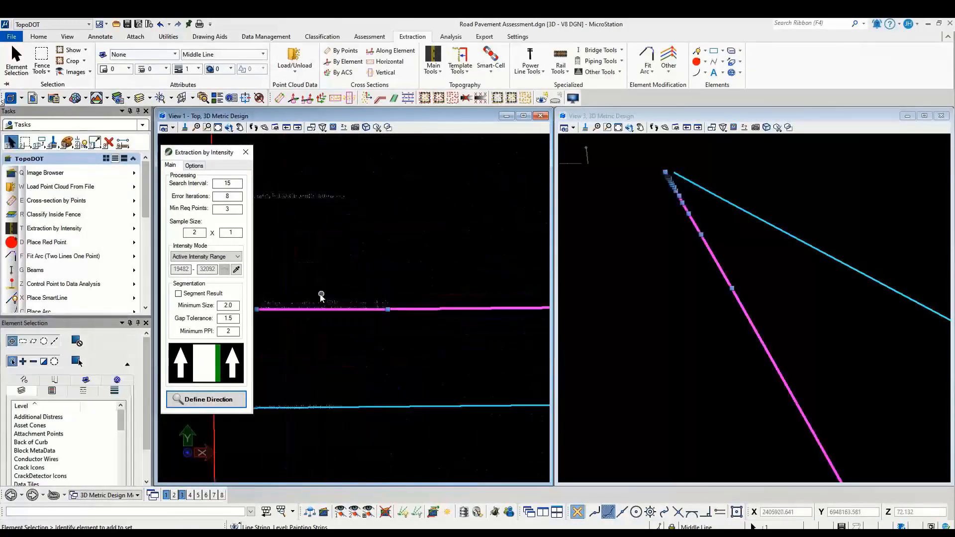
# Step: Extract the left edge of the same double stripe by intensity, defining its start and direction points
pyautogui.click(209, 400)
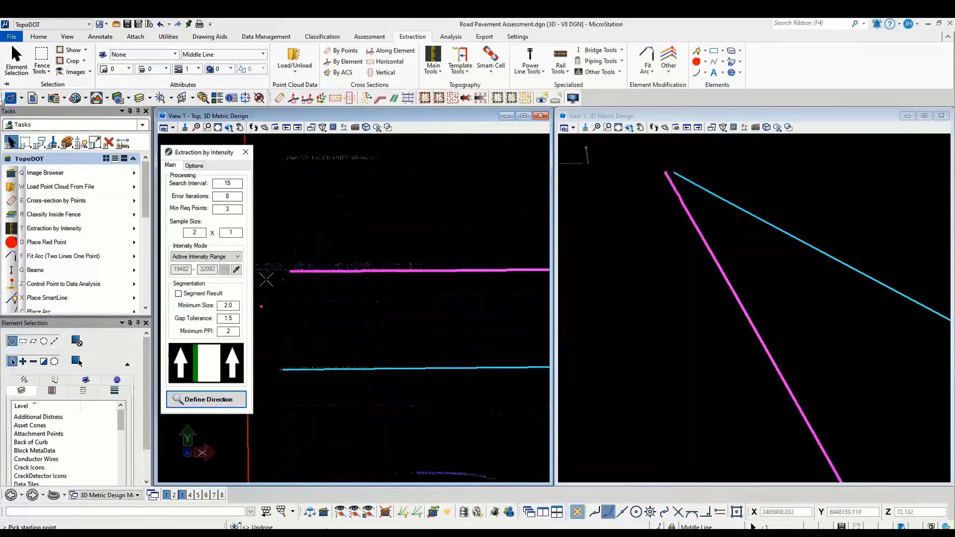
pyautogui.click(294, 266)
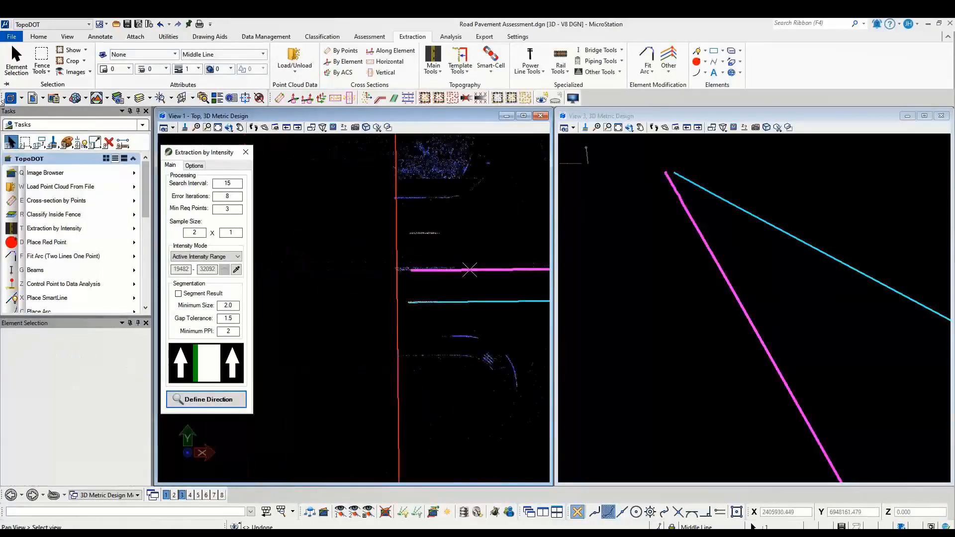
pyautogui.click(528, 266)
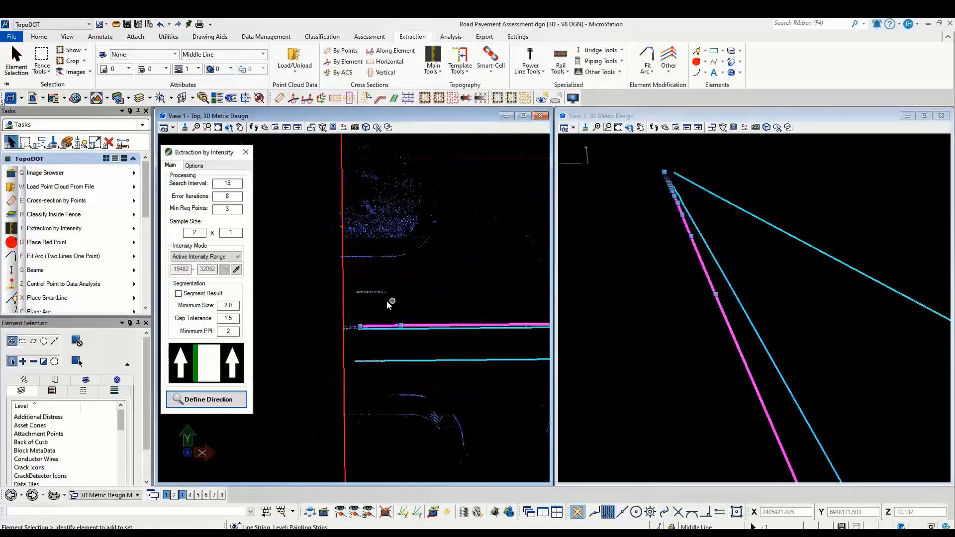
# Step: Extract the centerline of the dashed lane stripe above the double stripe by intensity, using a 3 x 1 sample size
pyautogui.click(208, 399)
pyautogui.click(371, 291)
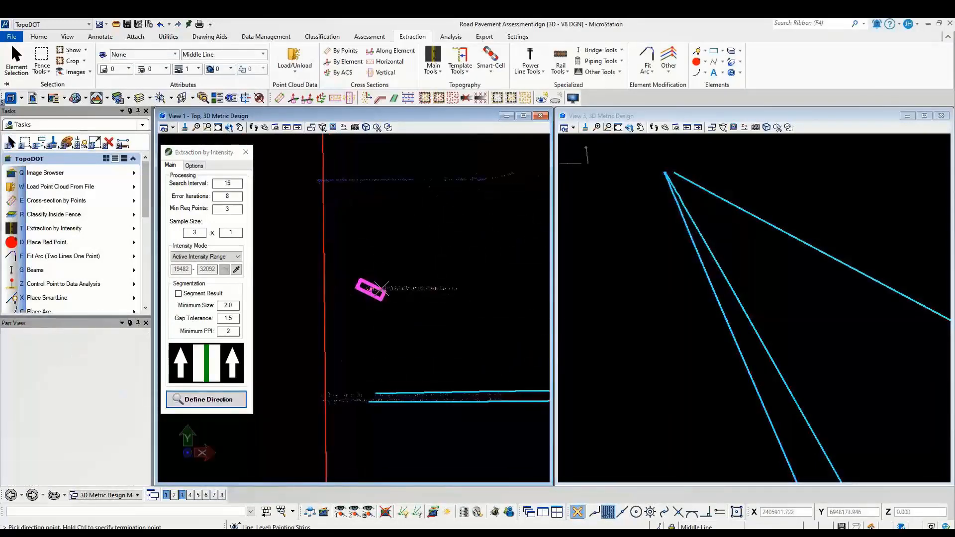
pyautogui.scroll(-5, 413, 290)
pyautogui.scroll(4, 460, 293)
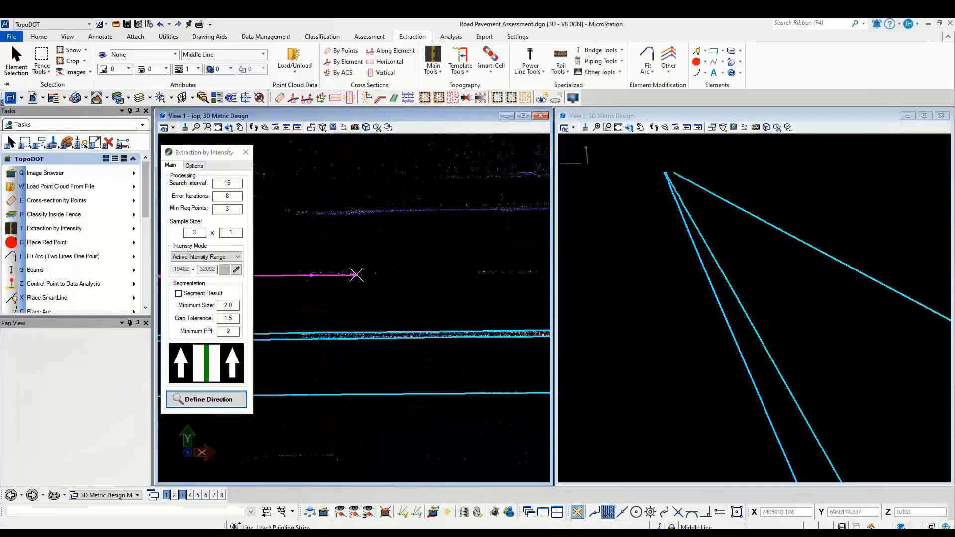
pyautogui.click(356, 272)
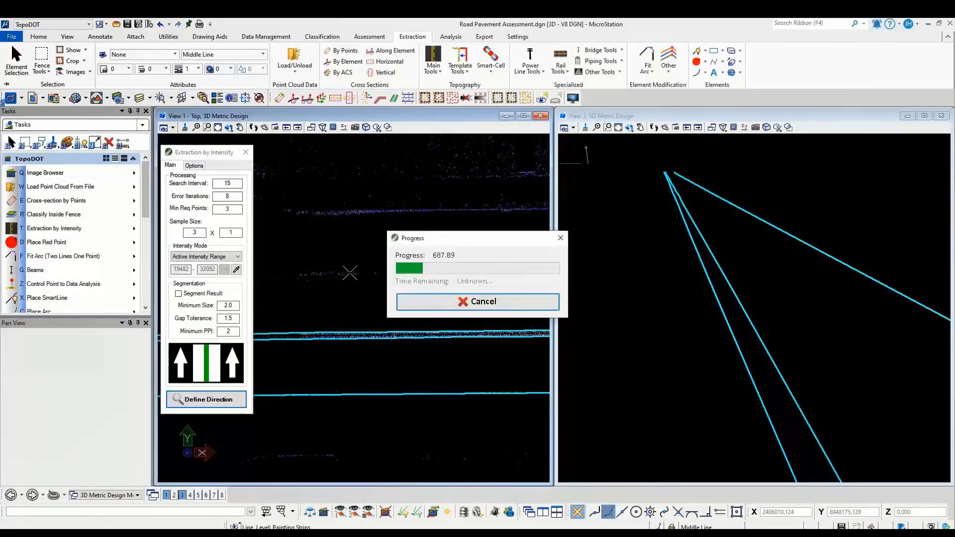
pyautogui.click(350, 273)
pyautogui.scroll(-5, 351, 275)
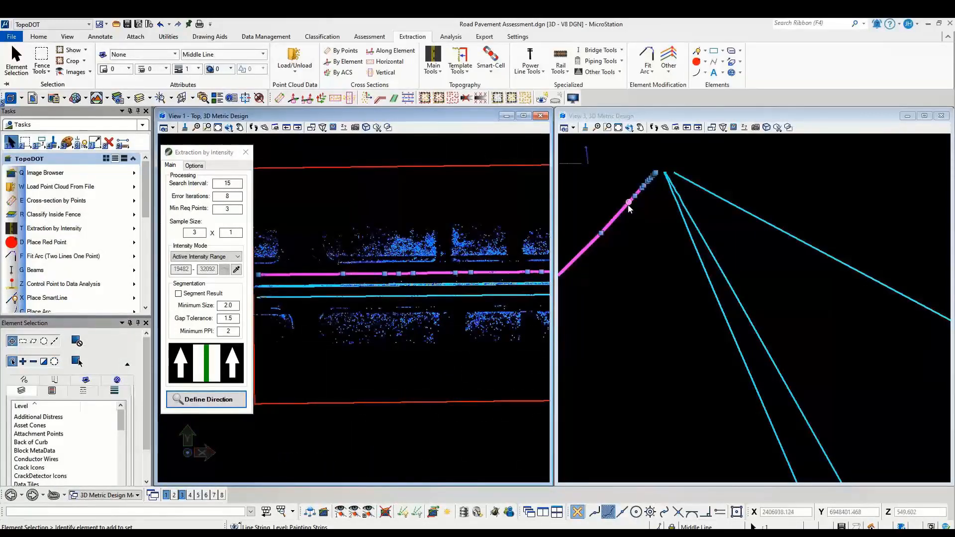
pyautogui.click(599, 241)
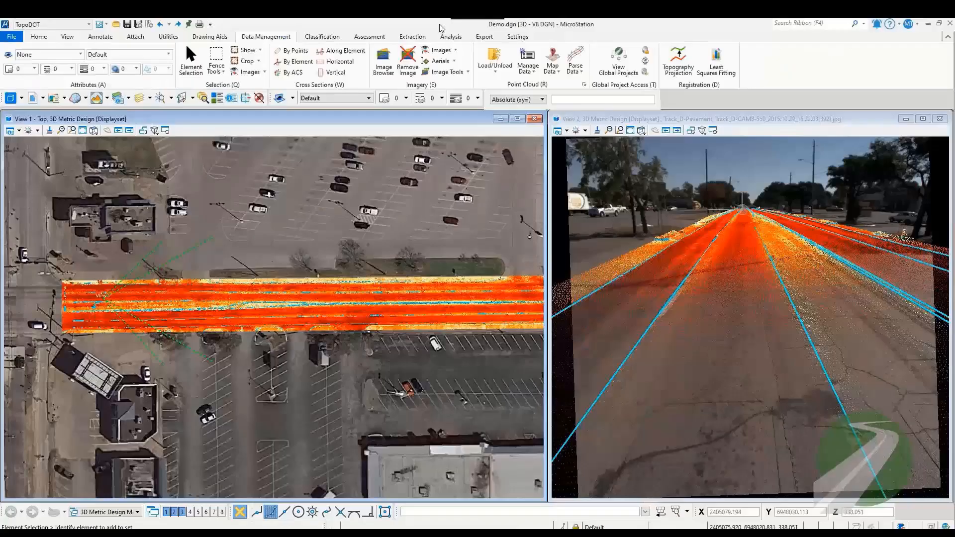
# Step: Select the extracted lane stripe lines along the roadway in Demo.dgn
pyautogui.scroll(5, 170, 322)
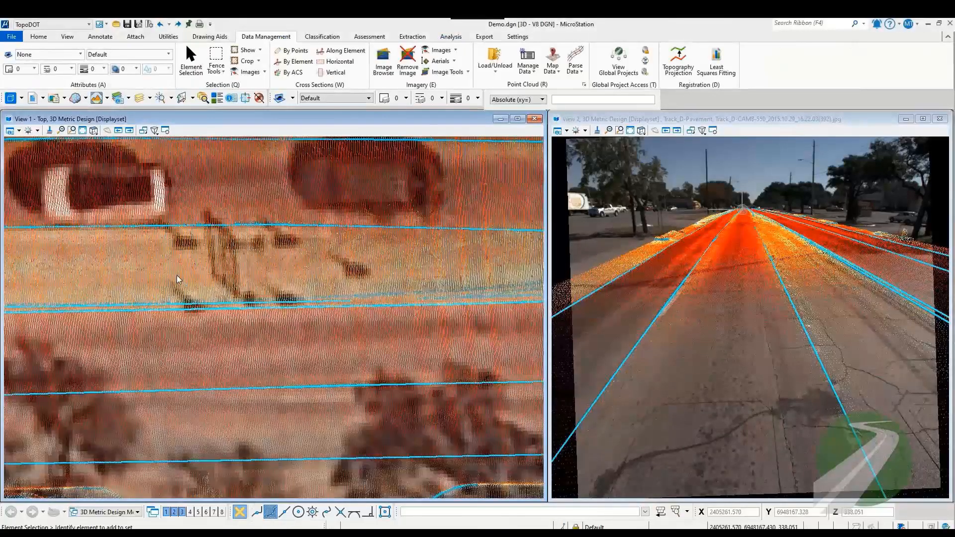
pyautogui.scroll(-3, 227, 243)
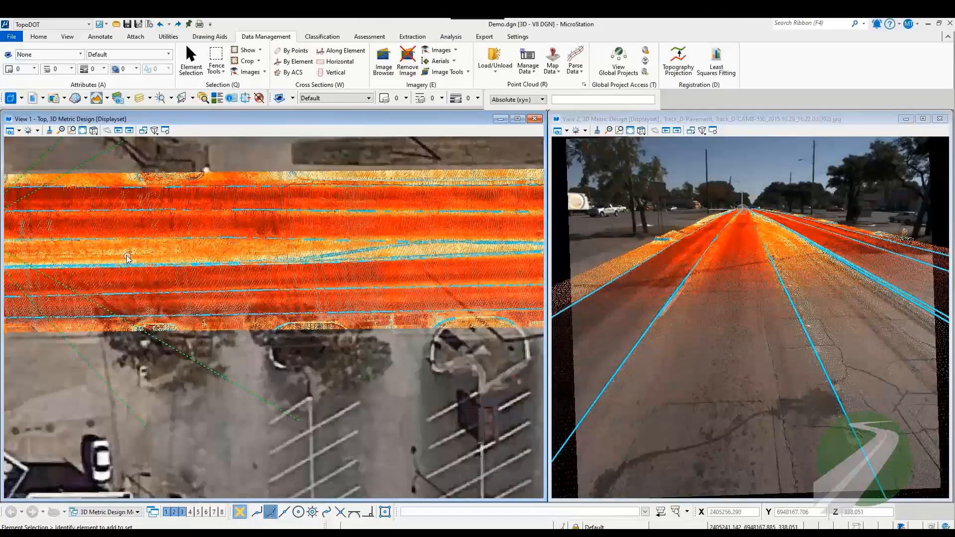
pyautogui.moveTo(504, 225); pyautogui.dragTo(126, 237, button='middle')
pyautogui.scroll(5, 271, 248)
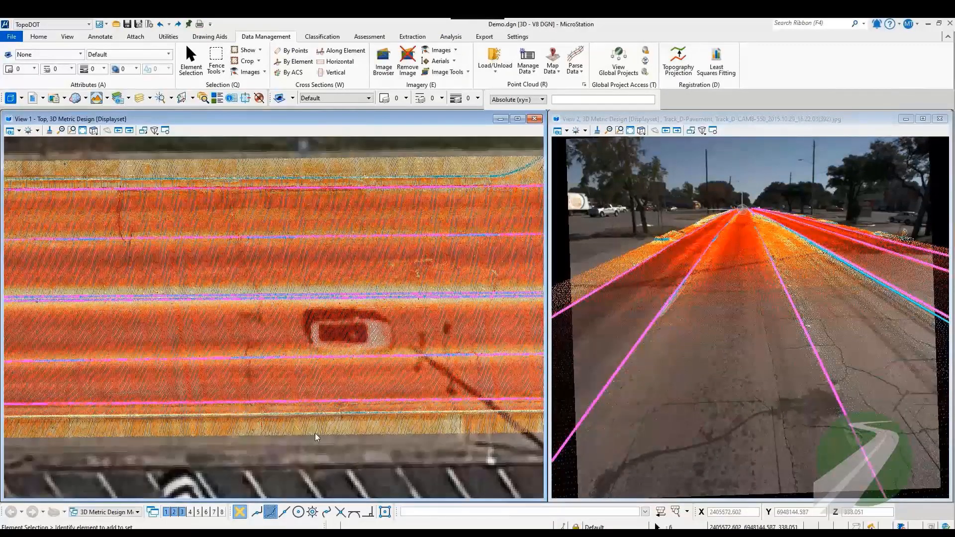
pyautogui.click(683, 352)
pyautogui.scroll(-5, 274, 297)
pyautogui.moveTo(311, 188); pyautogui.dragTo(217, 361)
# Step: Process the selected lanes with Road Surface Analysis, plotting distress elements and sample blocks
pyautogui.click(442, 39)
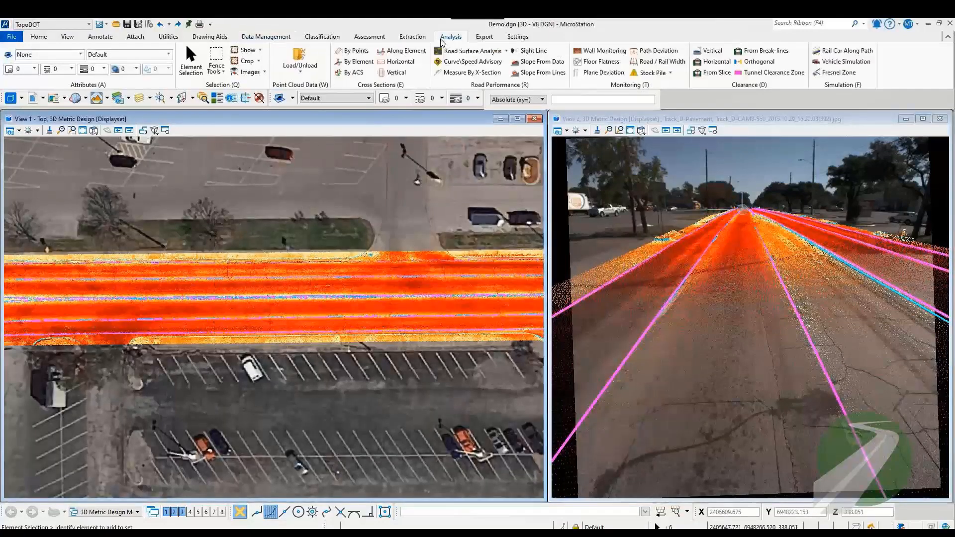
pyautogui.click(471, 51)
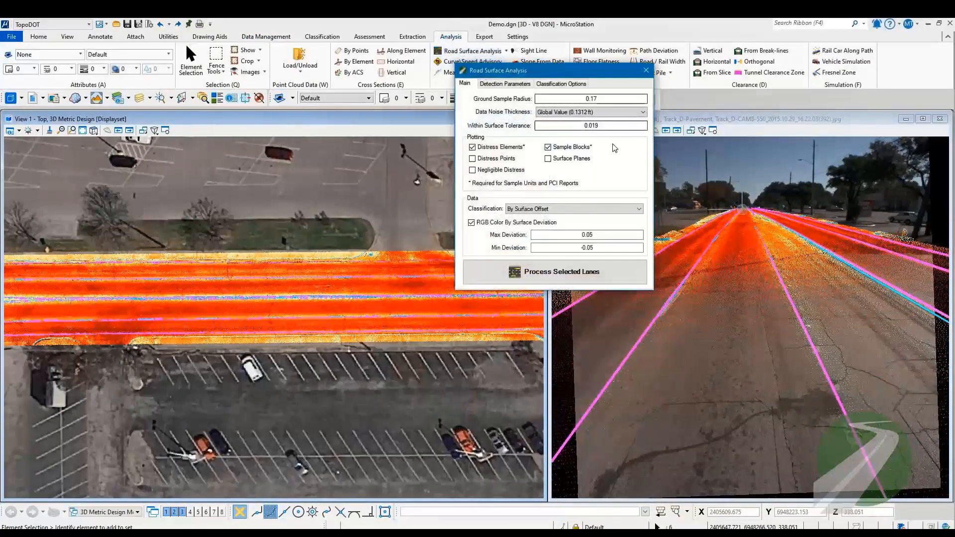
pyautogui.click(563, 279)
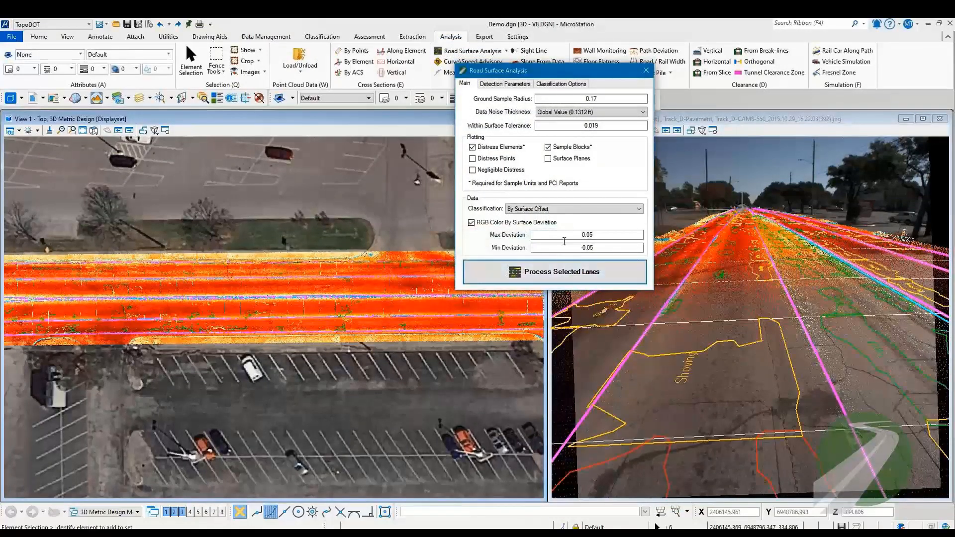
pyautogui.click(646, 70)
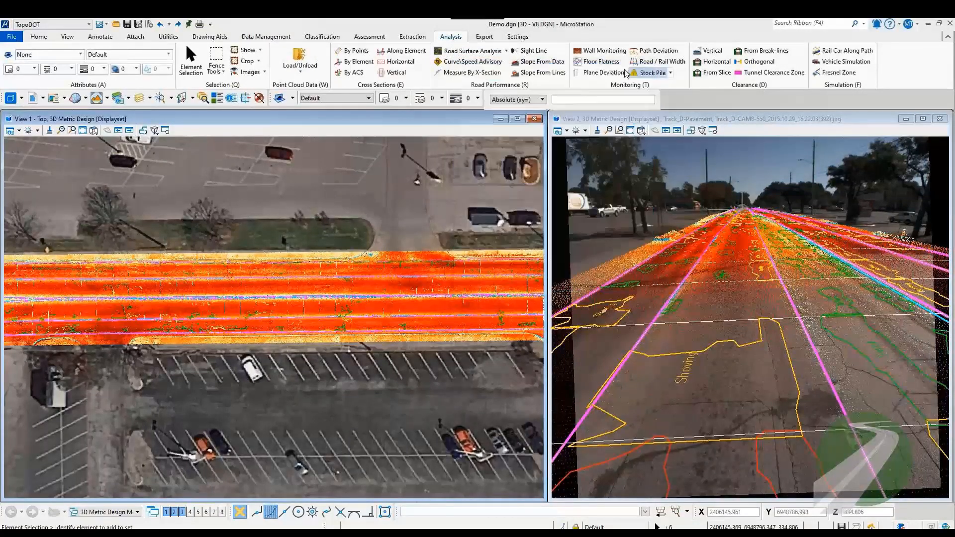
# Step: Set the point cloud display mode of view 1 to RGB and inspect the colored surface deviations along the lanes
pyautogui.click(332, 38)
pyautogui.rightClick(373, 153)
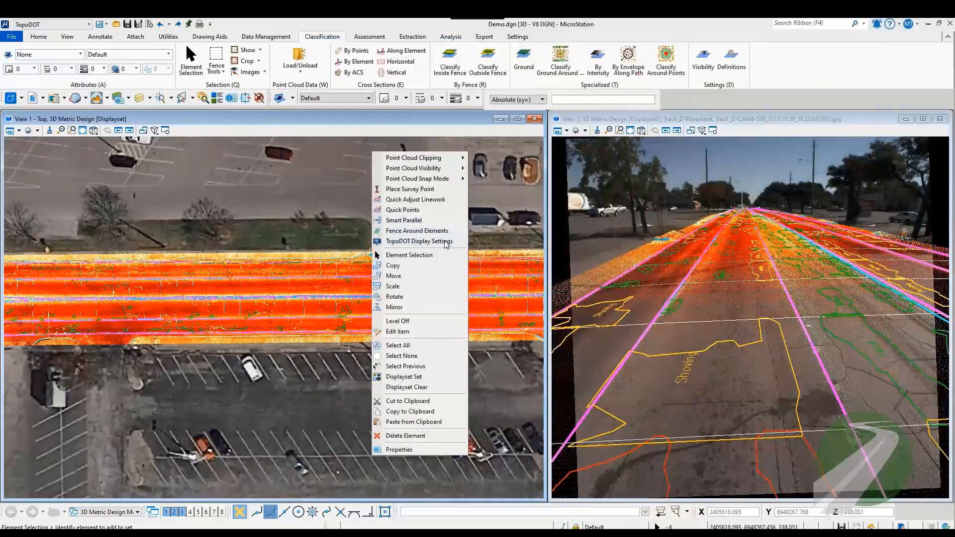
pyautogui.click(447, 244)
pyautogui.click(467, 259)
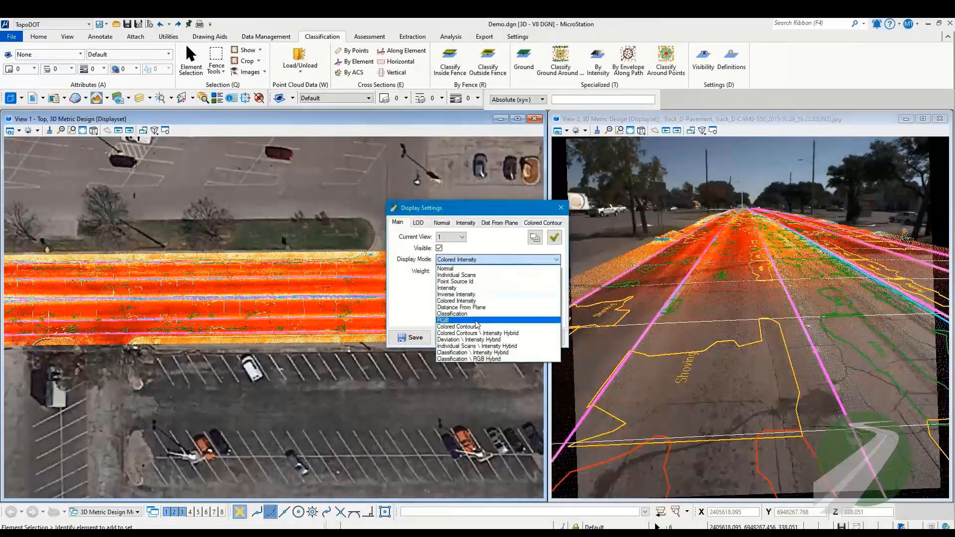
pyautogui.click(477, 320)
pyautogui.click(560, 208)
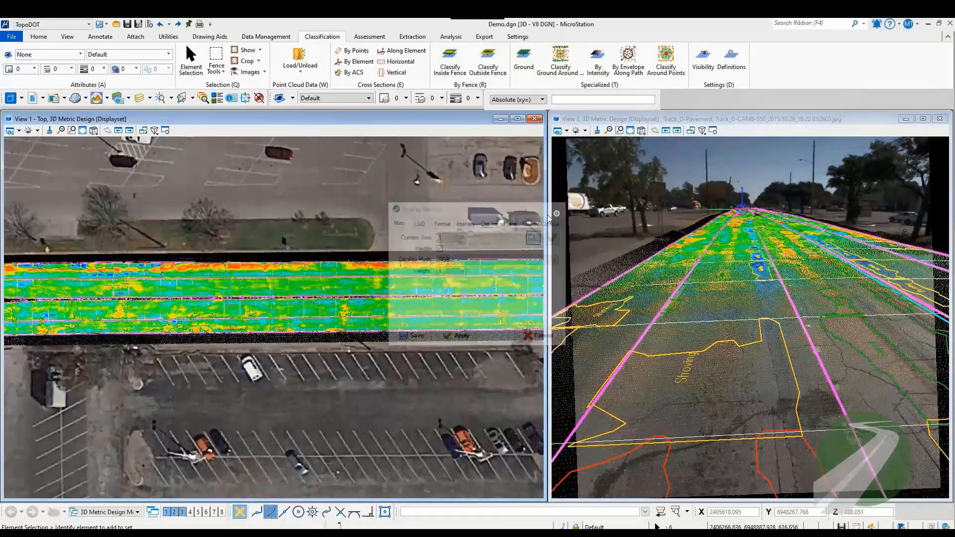
pyautogui.scroll(5, 141, 273)
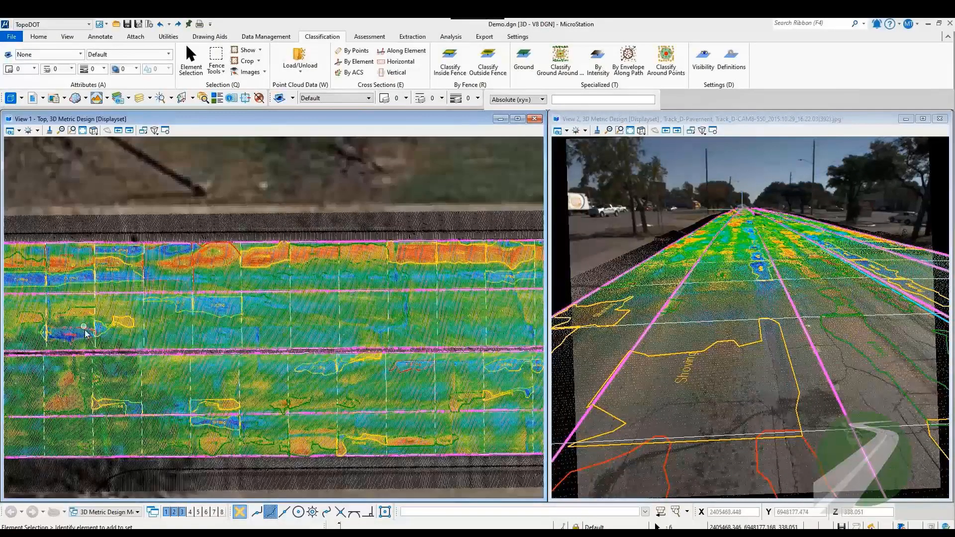
pyautogui.moveTo(85, 333); pyautogui.dragTo(305, 267, button='middle')
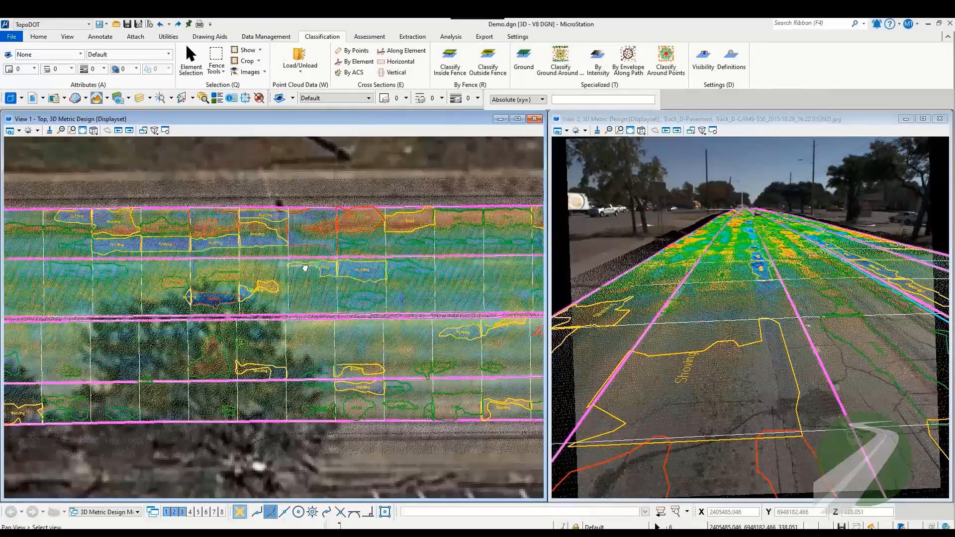
# Step: Hide the point cloud class 21 - Within Plane in the classification visibility settings
pyautogui.click(704, 56)
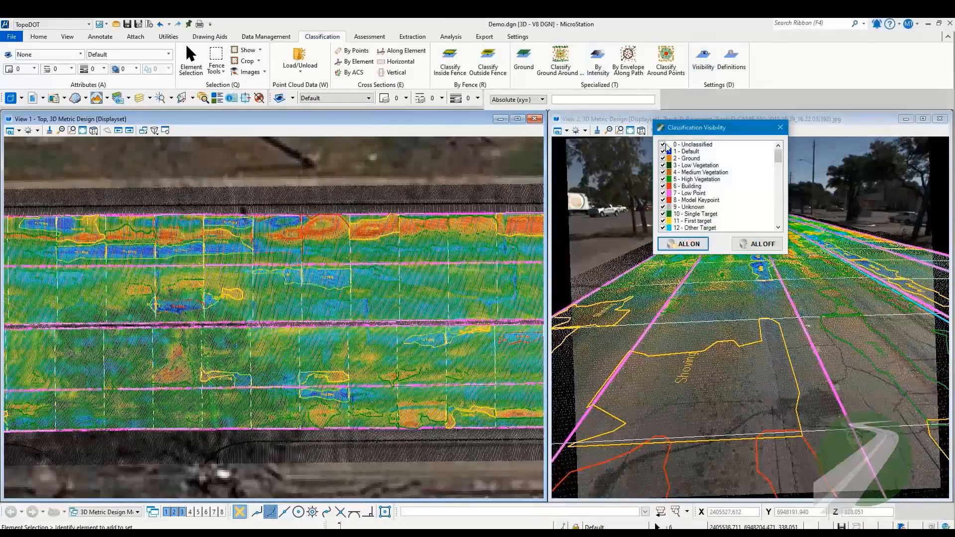
pyautogui.scroll(-6, 668, 154)
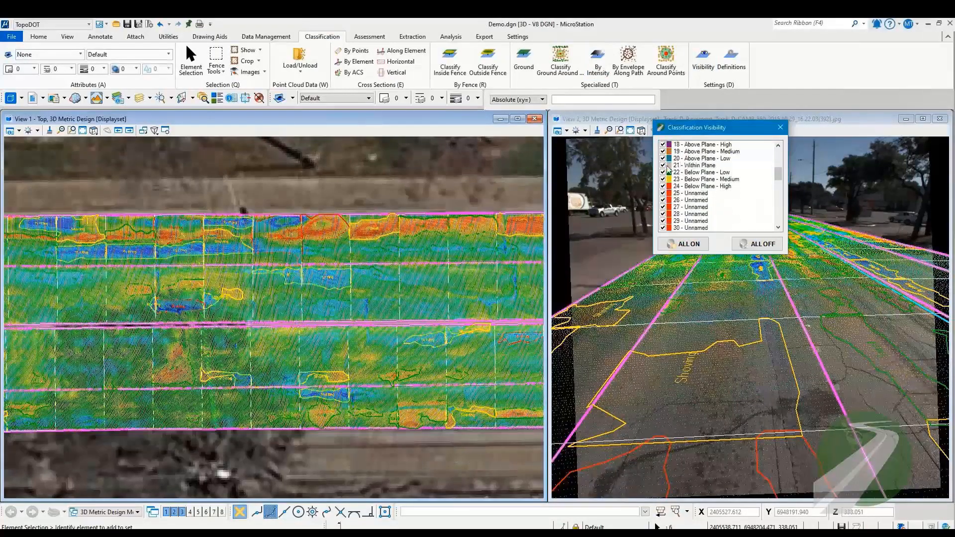
pyautogui.click(665, 166)
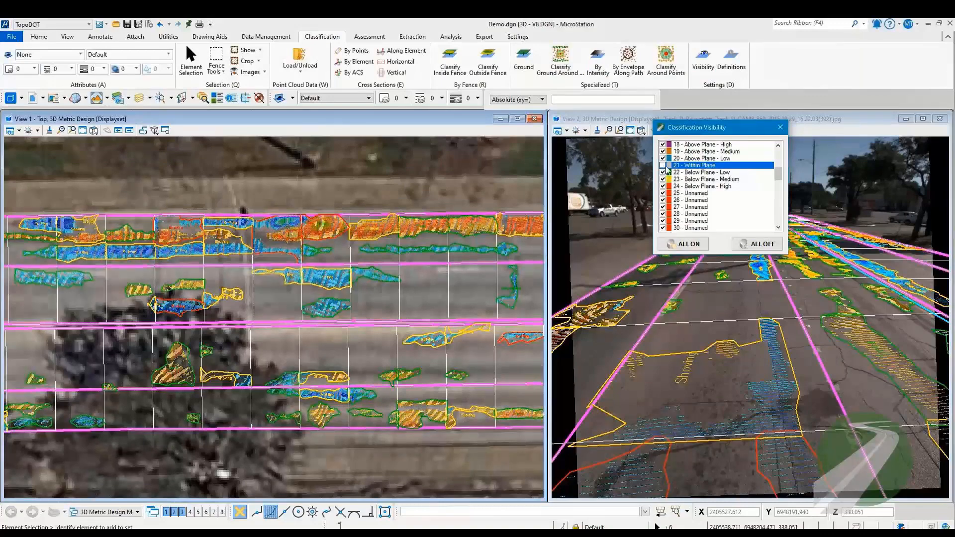
pyautogui.click(780, 127)
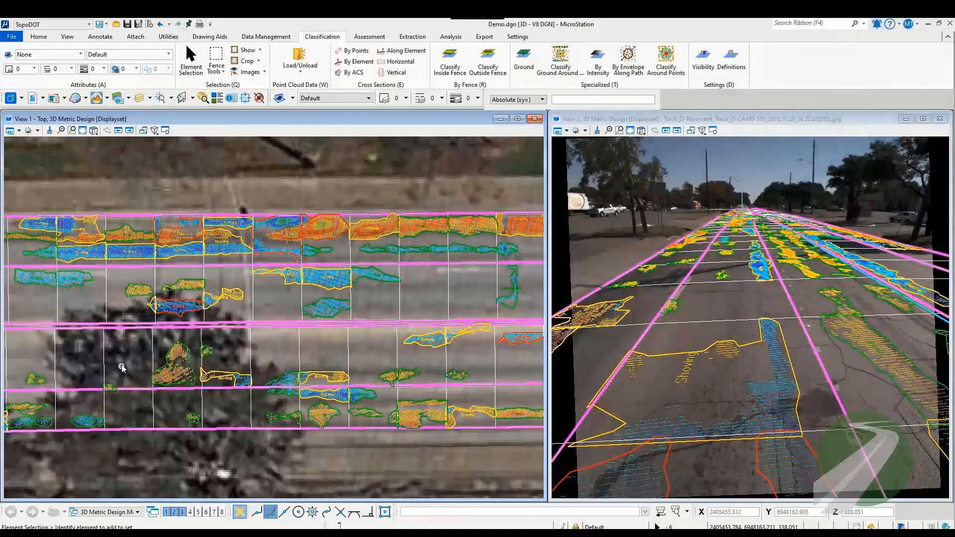
# Step: Remove the classified point cloud from display, keeping the distress outlines, sample blocks and lane lines
pyautogui.moveTo(122, 368); pyautogui.dragTo(326, 332, button='middle')
pyautogui.scroll(-2, 299, 204)
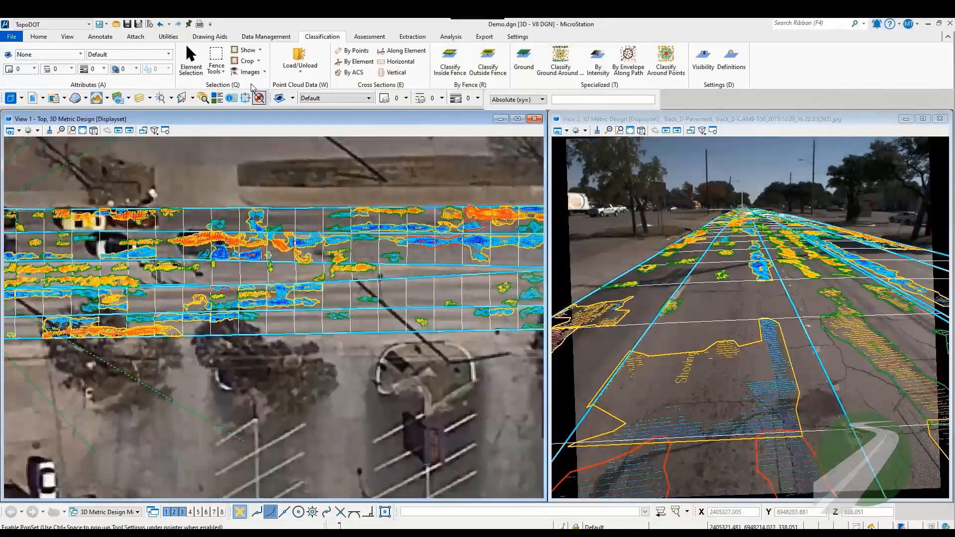
pyautogui.click(262, 61)
pyautogui.click(264, 106)
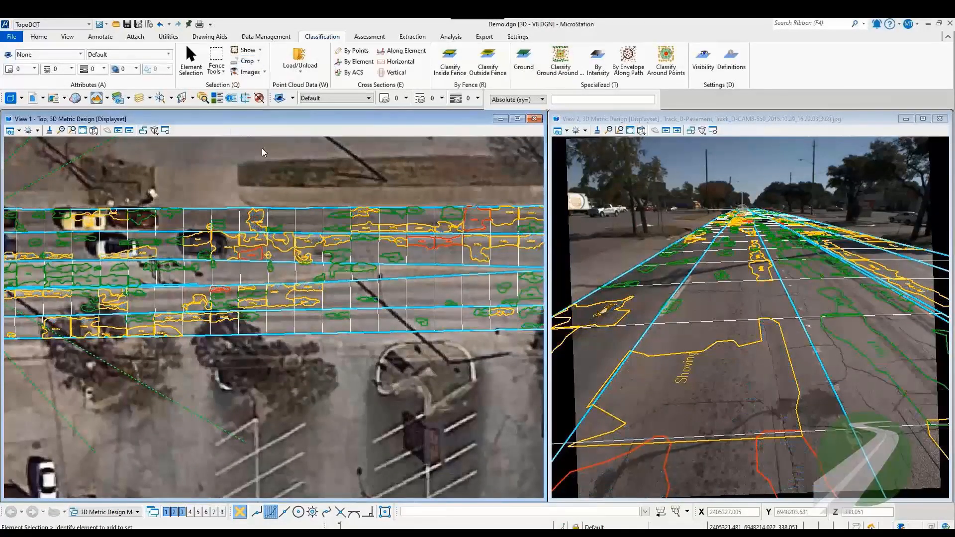
pyautogui.scroll(-3, 264, 152)
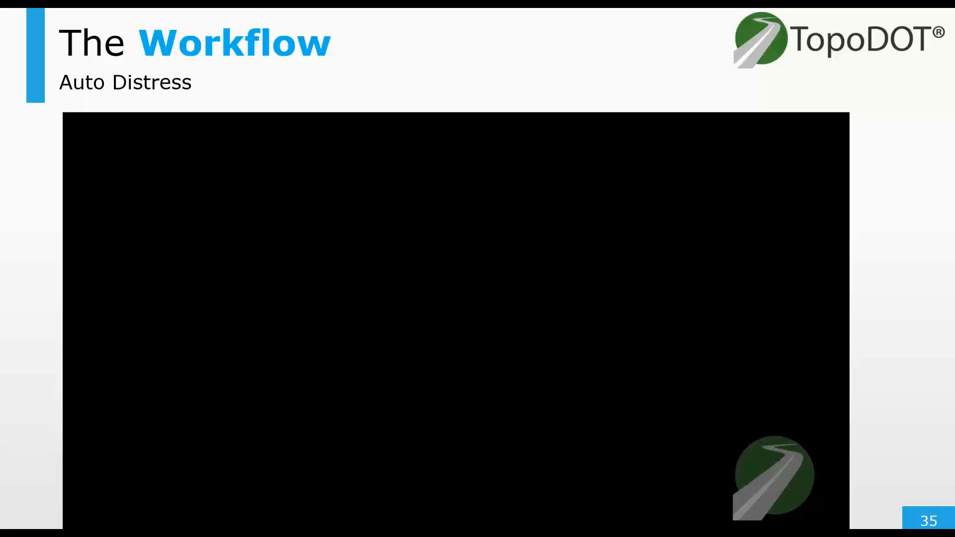
pyautogui.press('Right')
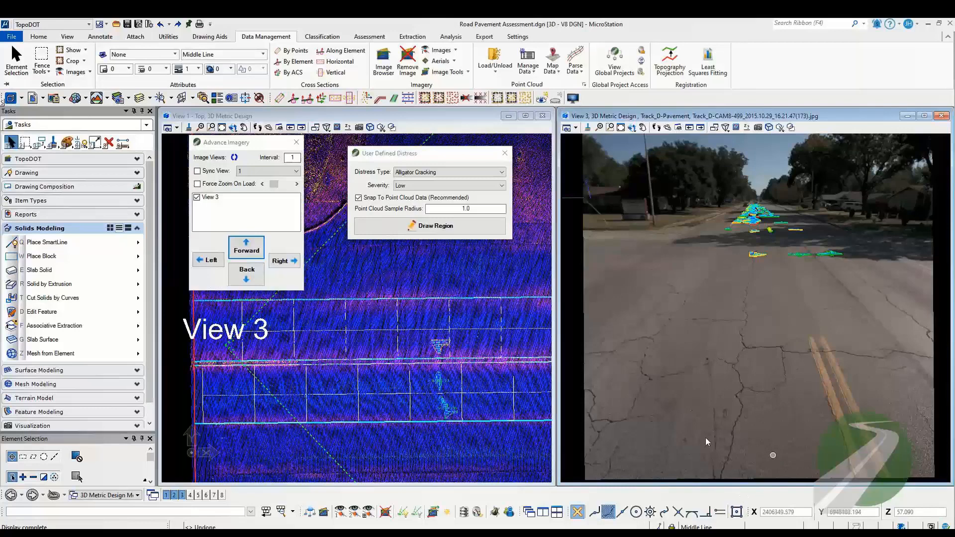
# Step: Set the user-defined distress type to Block Cracking with Low severity
pyautogui.click(443, 172)
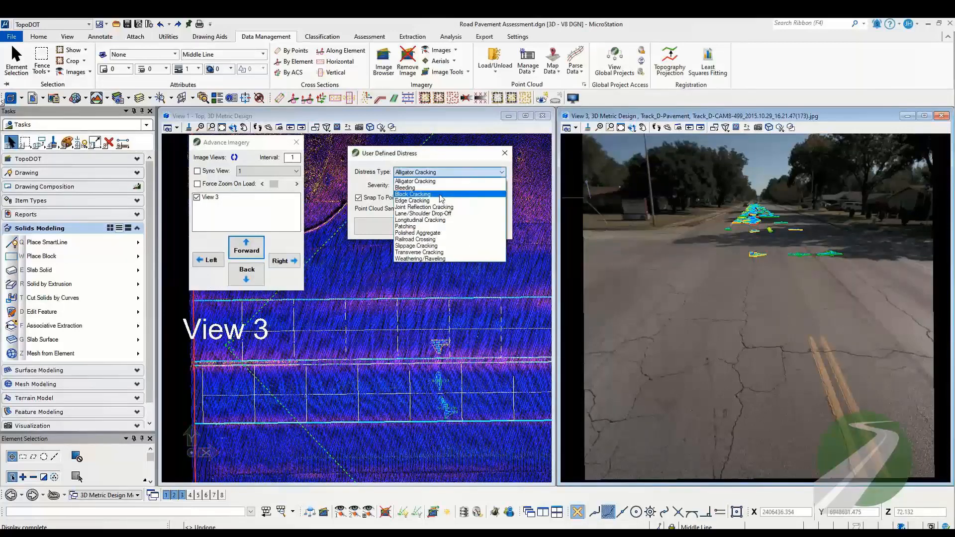
pyautogui.click(441, 198)
pyautogui.click(448, 185)
pyautogui.click(418, 192)
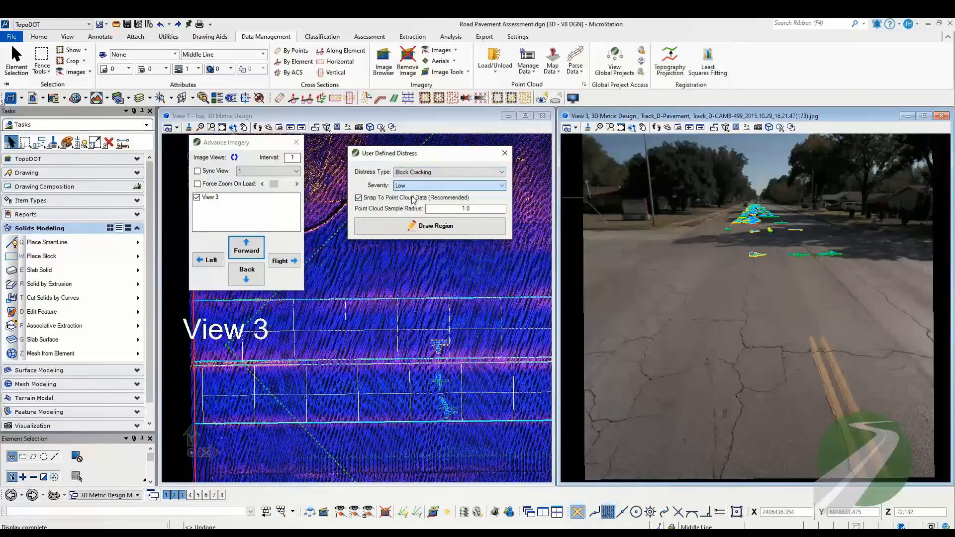
# Step: Start the Low-severity Block Cracking region in the lane beside the double yellow line, placing its far edge from the image two positions back
pyautogui.click(413, 227)
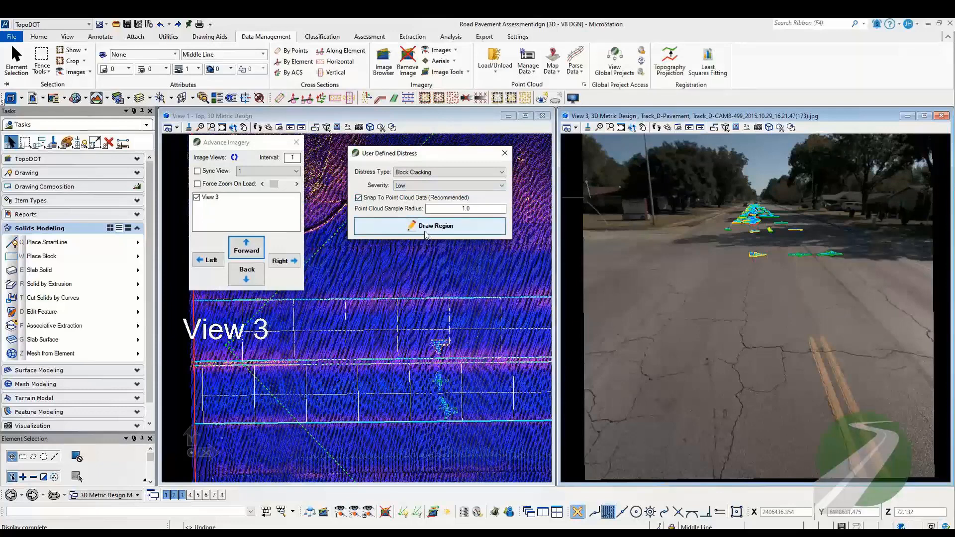
pyautogui.click(789, 455)
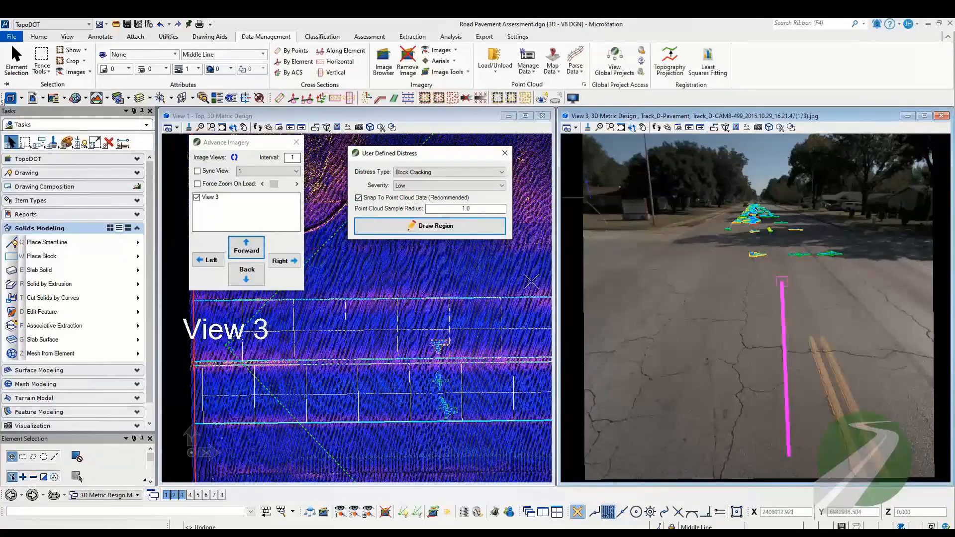
pyautogui.click(247, 251)
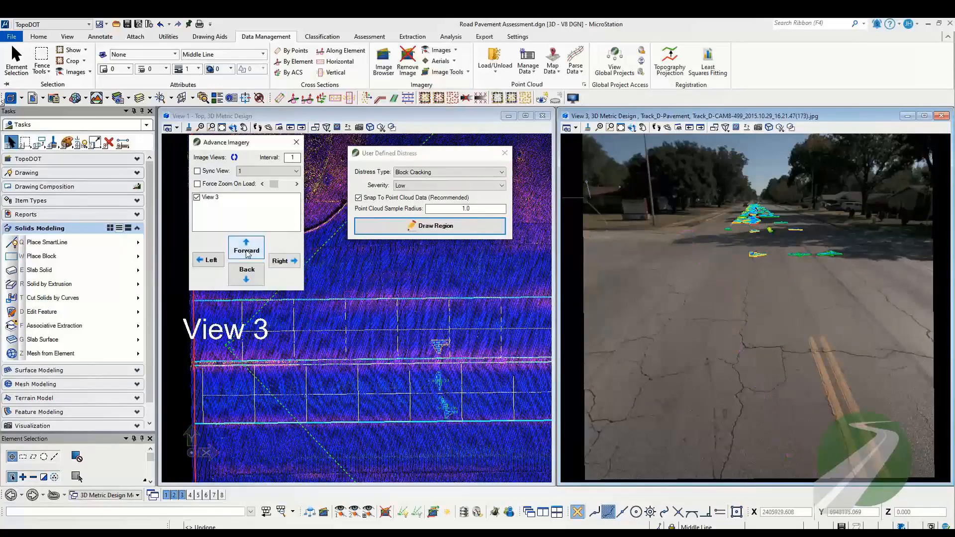
pyautogui.click(247, 275)
pyautogui.click(247, 276)
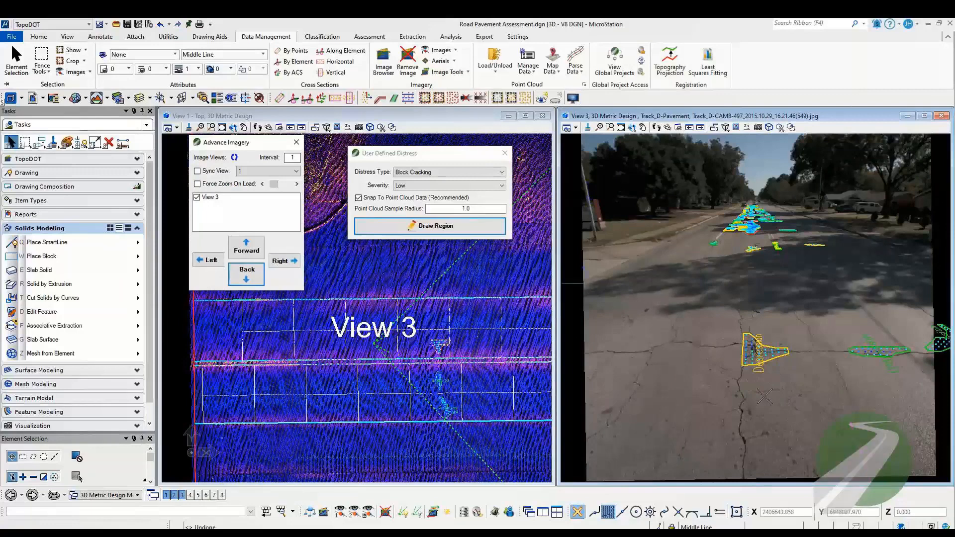
pyautogui.scroll(-1, 777, 402)
pyautogui.scroll(1, 720, 401)
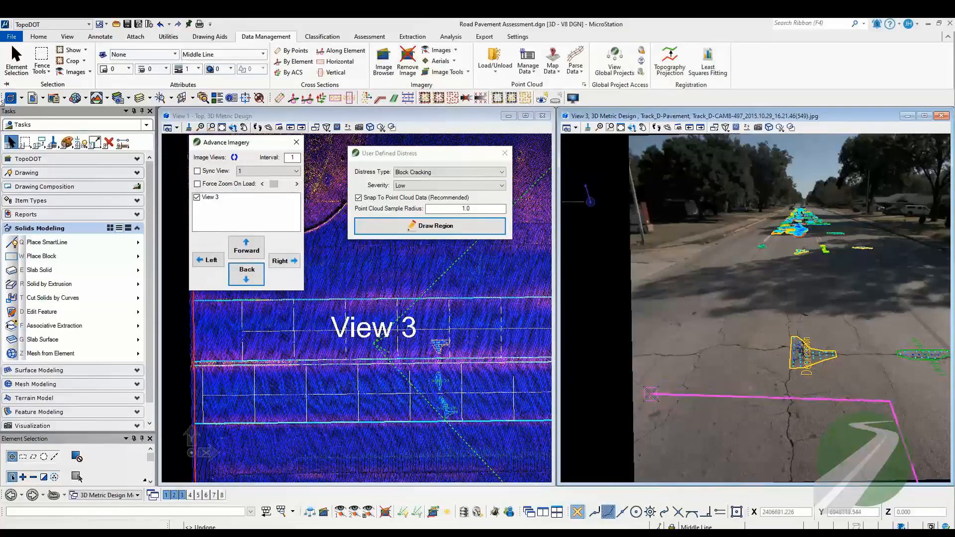
pyautogui.click(650, 393)
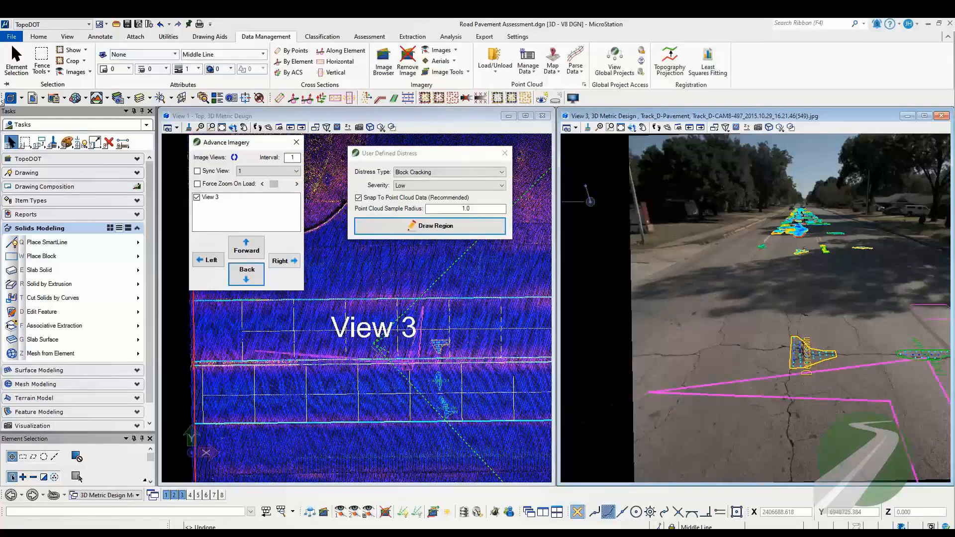
# Step: Return to image CAM8-499 and complete the Block Cracking region around the cracked pavement along the lane's outer side and near edge
pyautogui.click(252, 258)
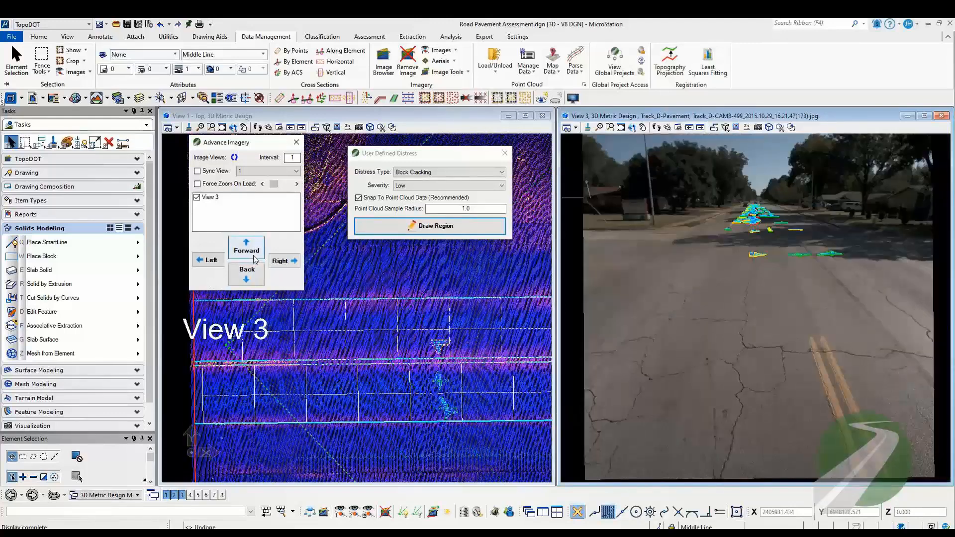
pyautogui.click(253, 258)
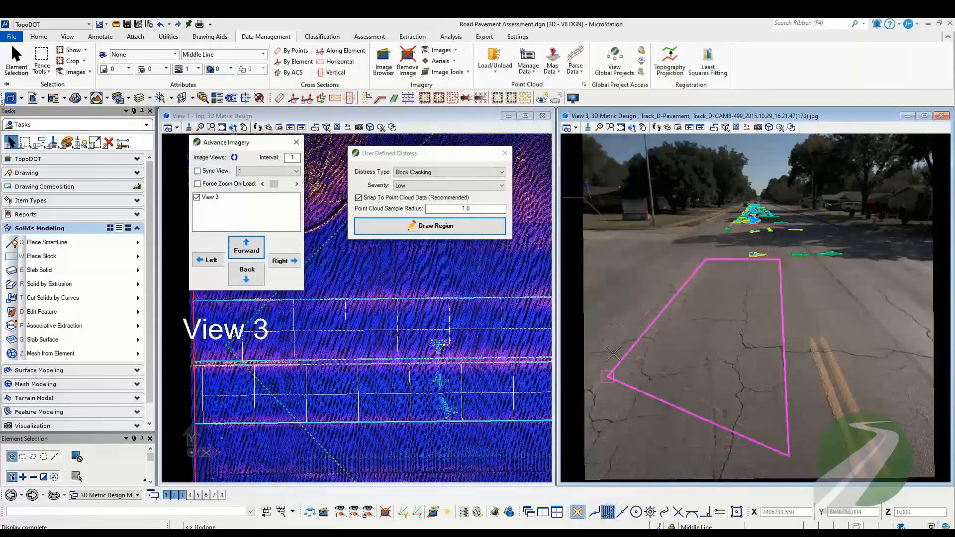
pyautogui.click(615, 335)
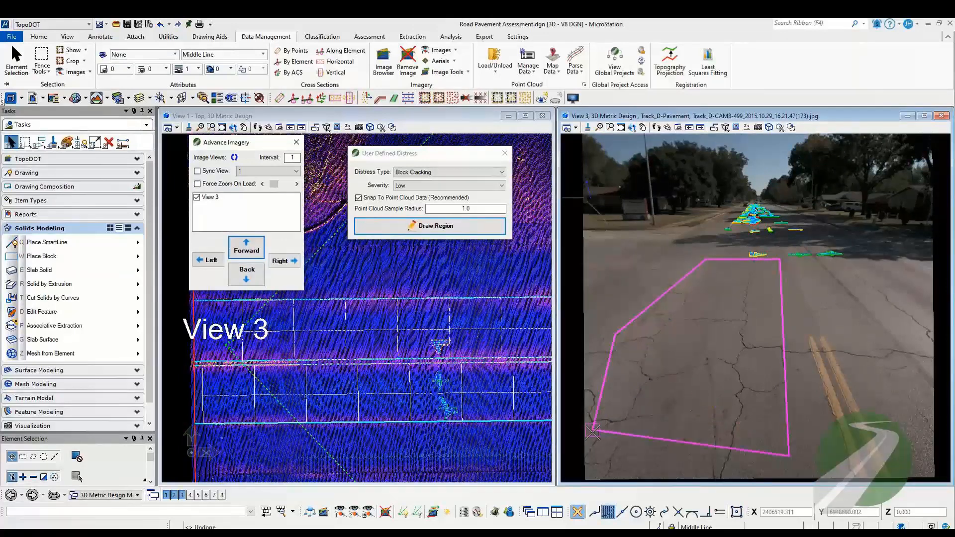
pyautogui.click(590, 462)
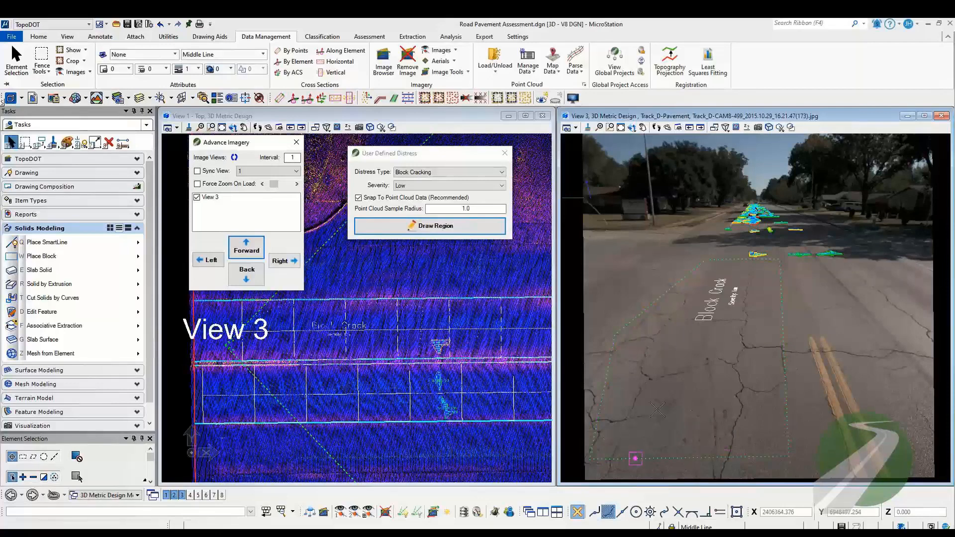
# Step: Step back through the road images to CAM8-489, examining the pavement for further cracking
pyautogui.click(257, 279)
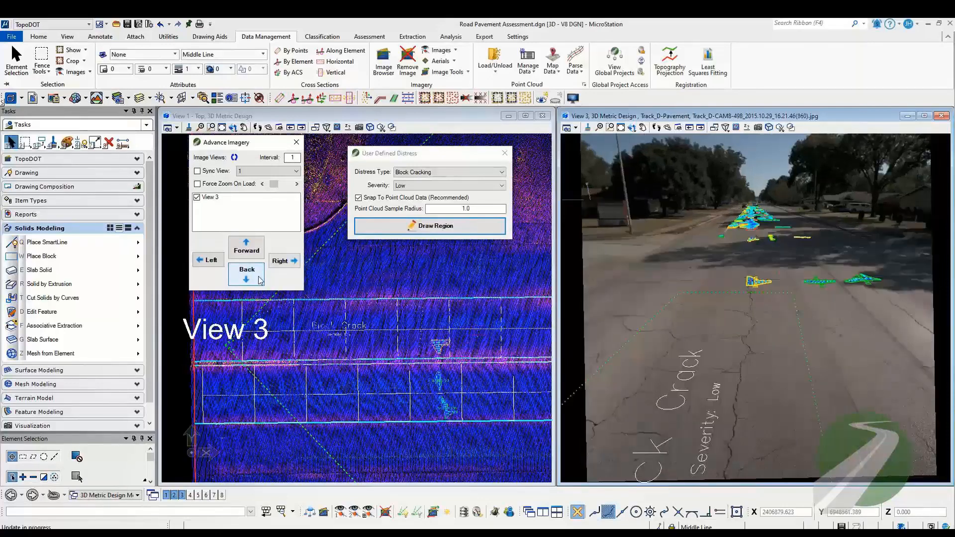
pyautogui.click(258, 280)
pyautogui.click(257, 278)
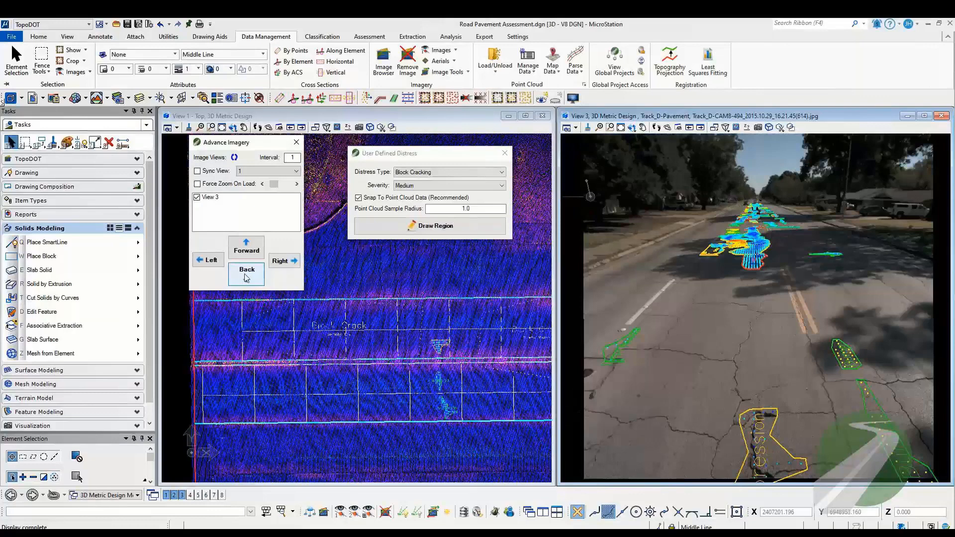
pyautogui.click(244, 275)
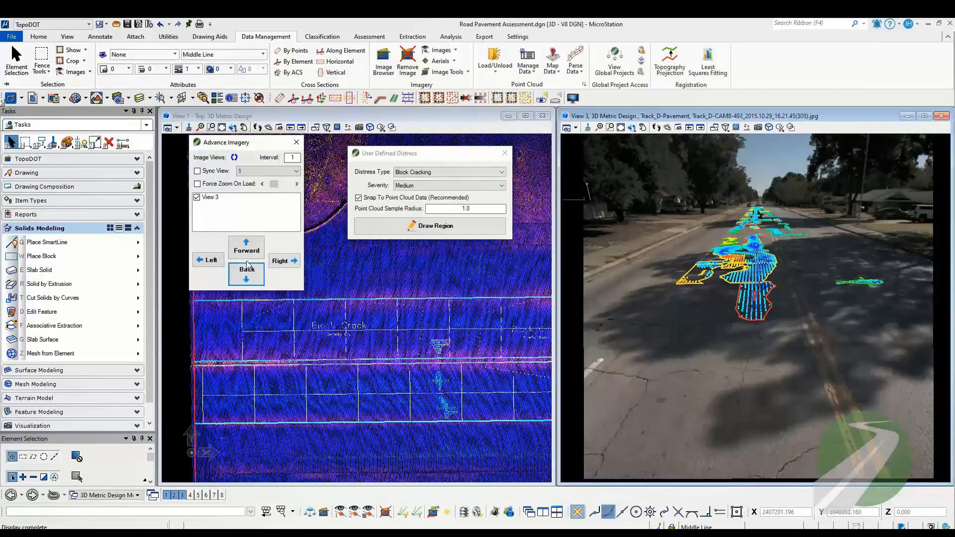
pyautogui.click(249, 270)
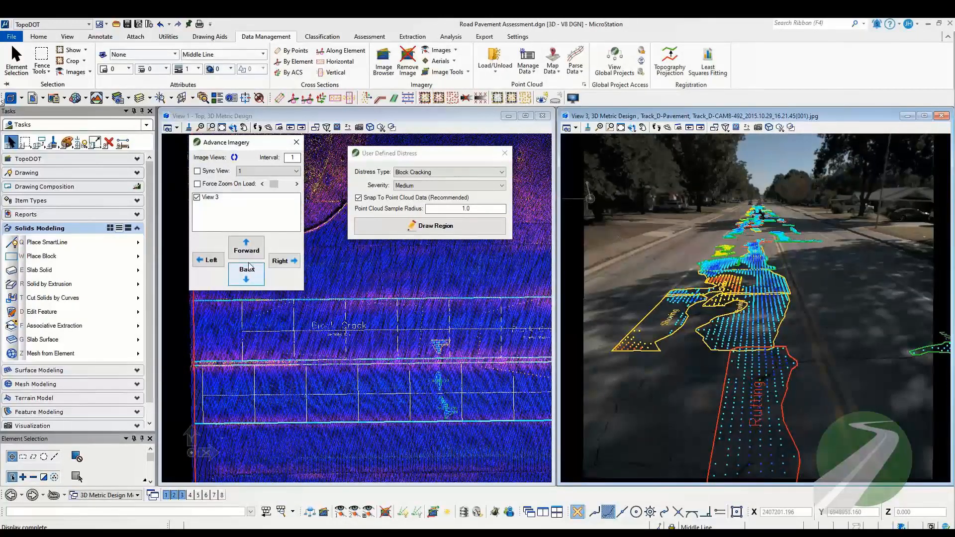
pyautogui.click(249, 269)
pyautogui.click(249, 269)
pyautogui.click(249, 268)
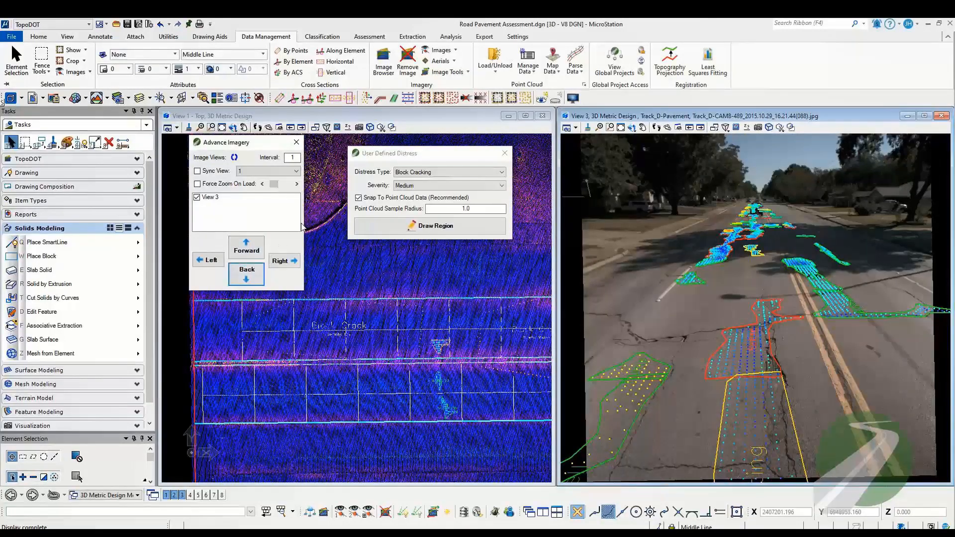
# Step: Add a Medium-severity Alligator Cracking region around the cracked patch beside the red-outlined distress, using four corner points
pyautogui.click(413, 174)
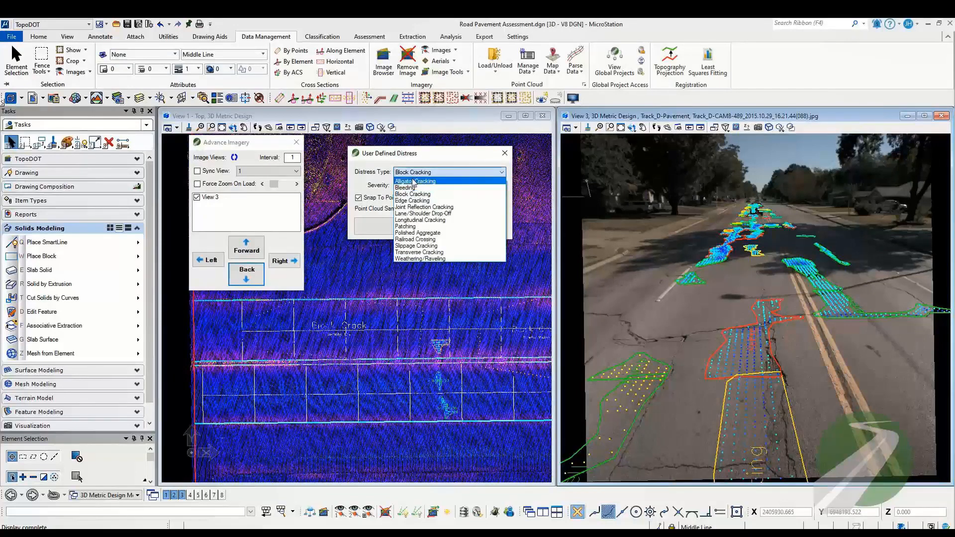
pyautogui.click(413, 181)
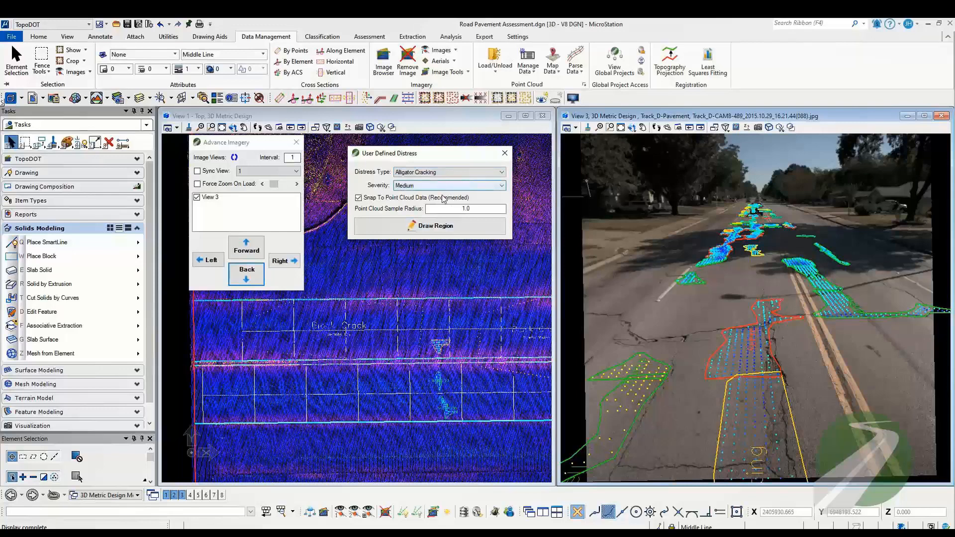
pyautogui.click(609, 301)
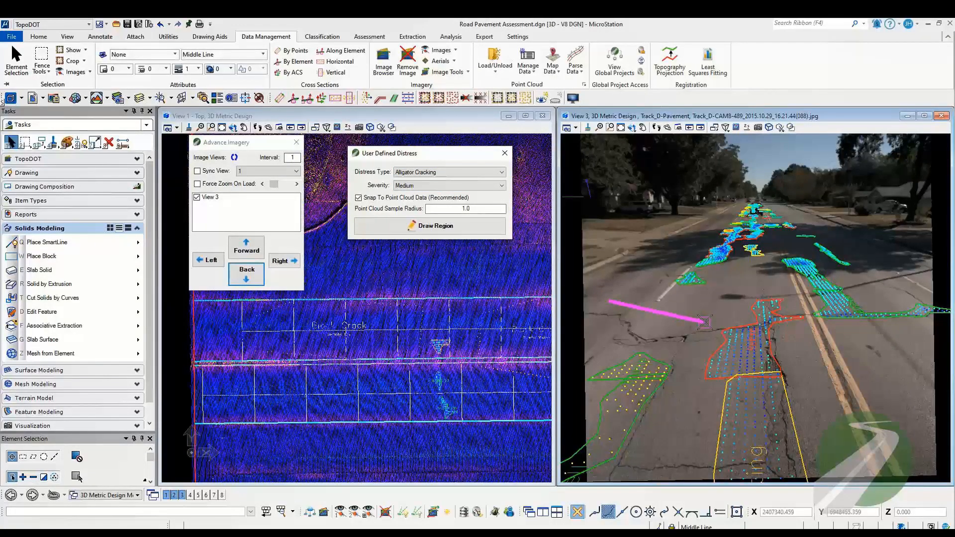
pyautogui.click(730, 317)
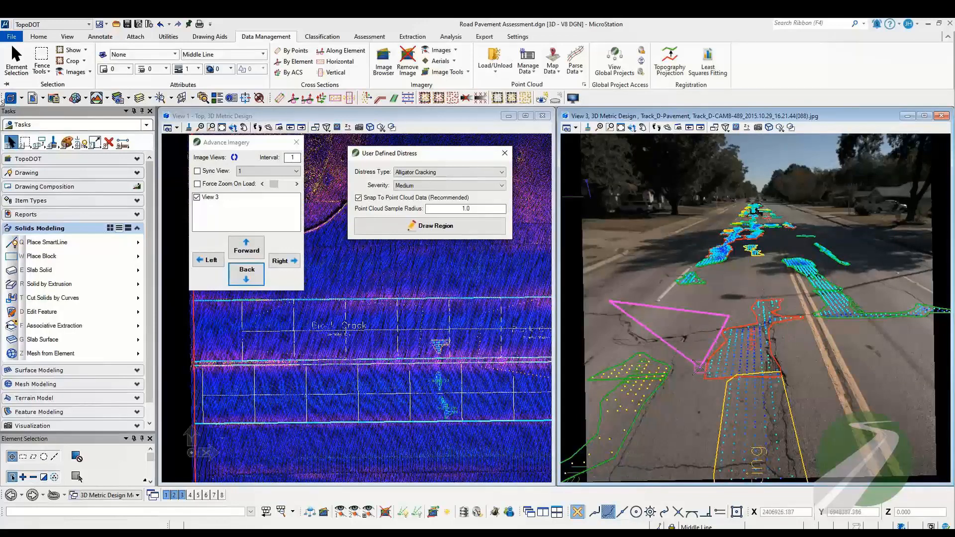
pyautogui.click(701, 367)
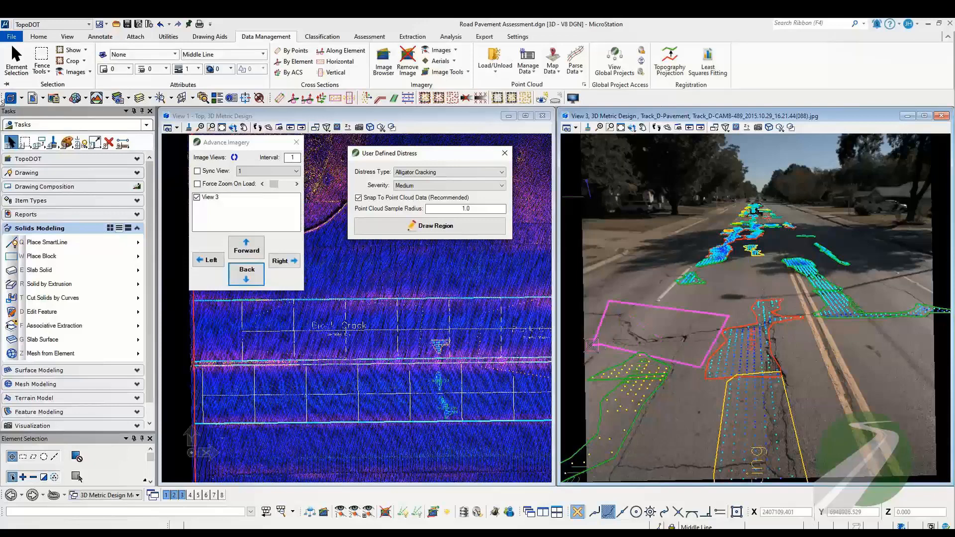
pyautogui.click(592, 345)
pyautogui.rightClick(600, 311)
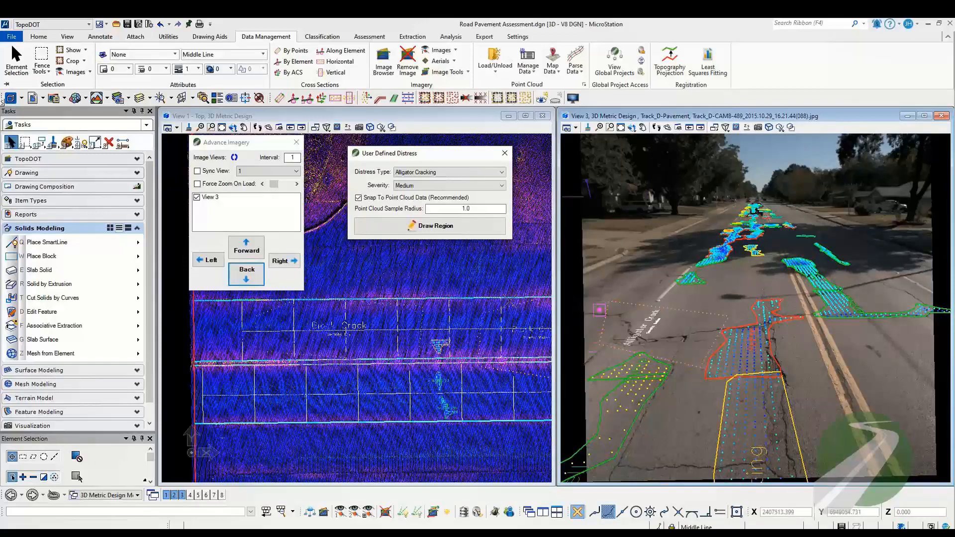
# Step: Go back to image CAM8-478 and set the user-defined distress to Longitudinal Cracking with High severity
pyautogui.click(249, 280)
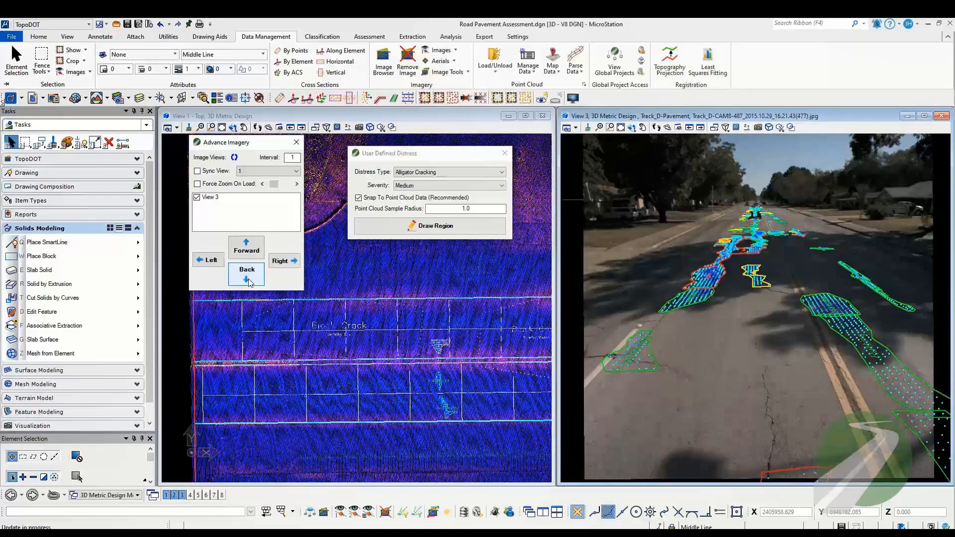
pyautogui.click(249, 280)
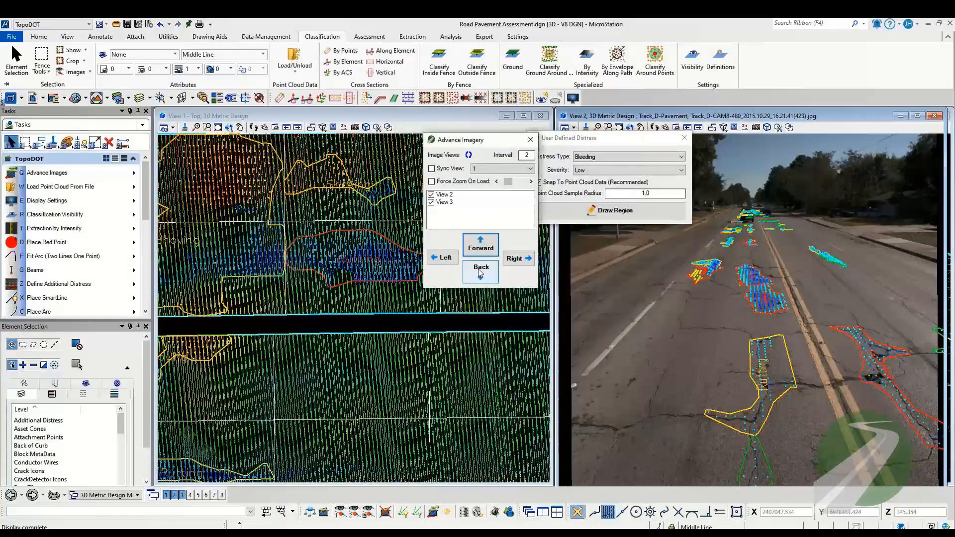
pyautogui.click(481, 273)
pyautogui.click(641, 157)
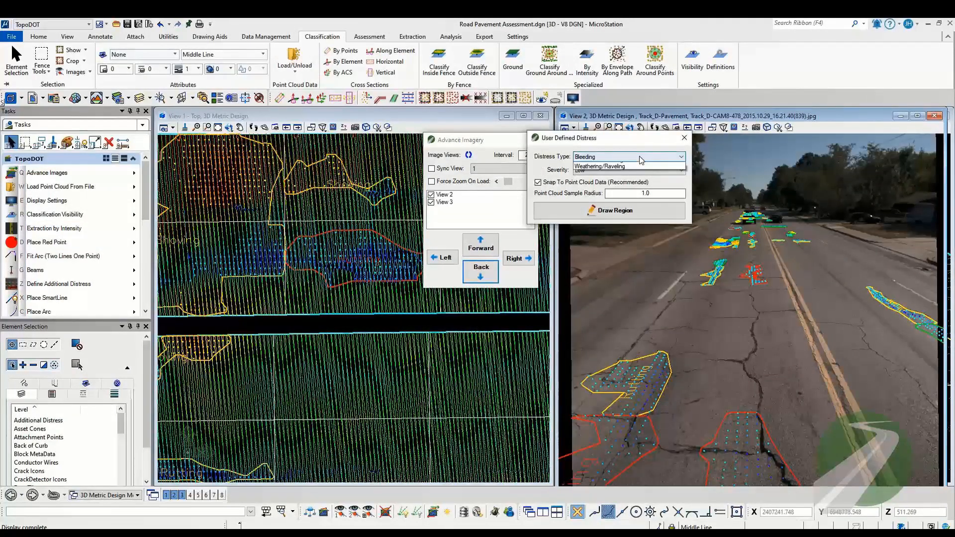
pyautogui.click(616, 180)
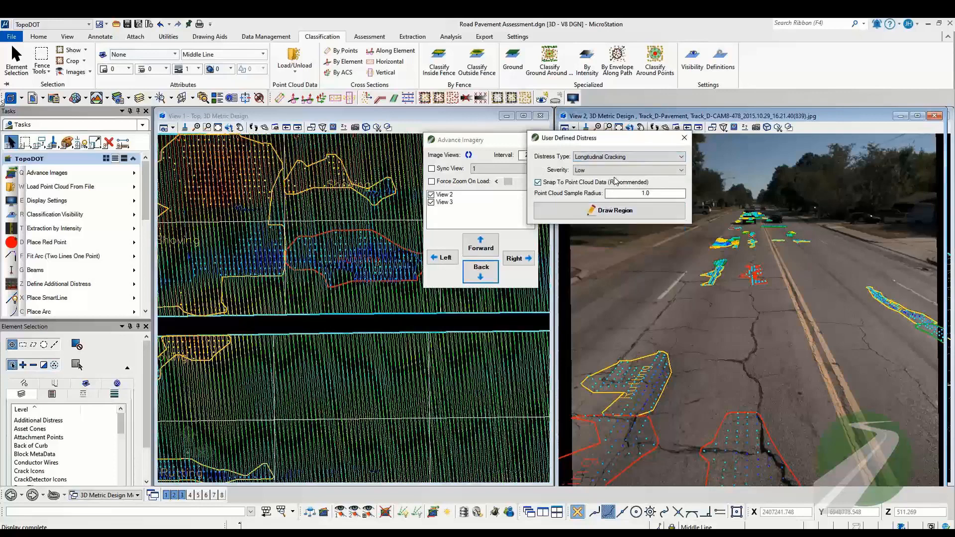
pyautogui.click(629, 170)
pyautogui.click(607, 193)
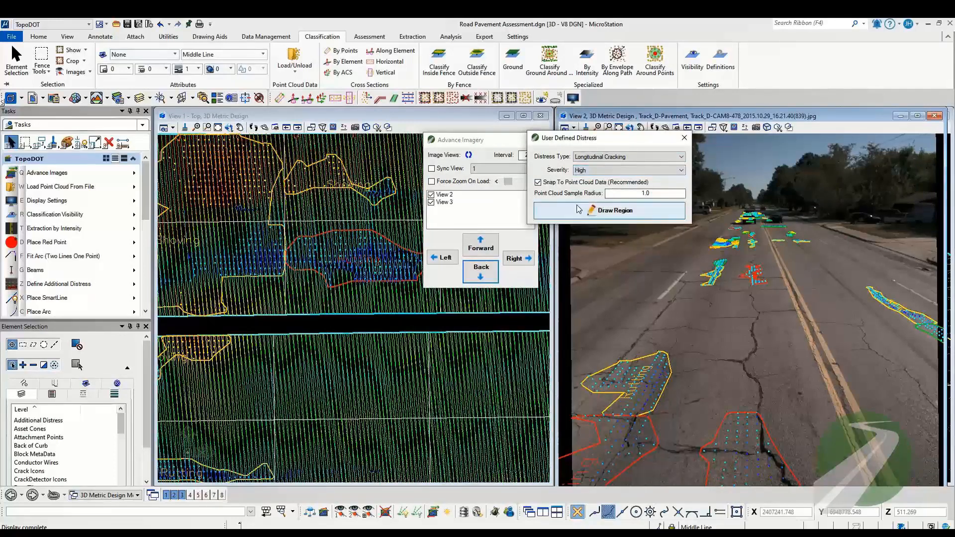
# Step: Trace the long crack in the middle of the lane as the distress path, starting at the edge of the nearest red-outlined distress
pyautogui.click(593, 209)
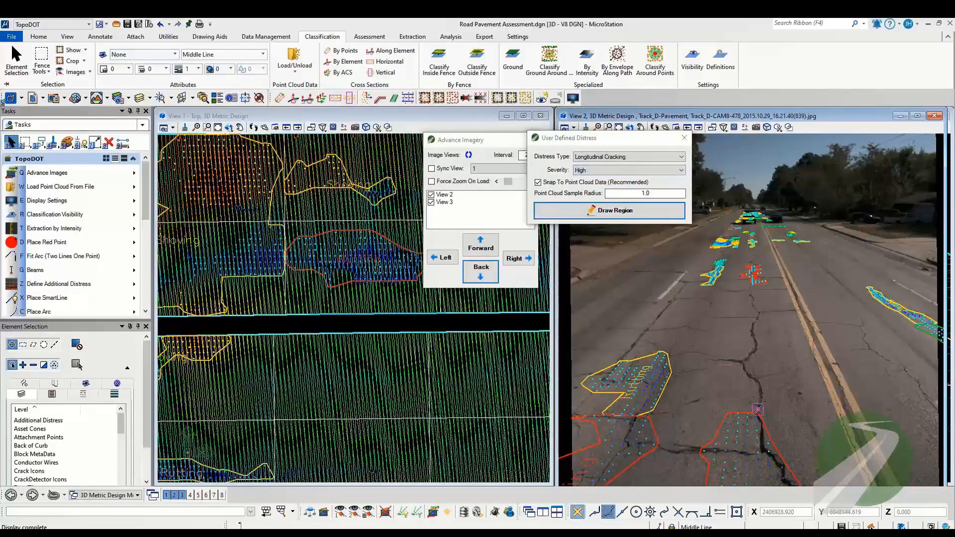
pyautogui.click(758, 409)
pyautogui.click(762, 391)
pyautogui.click(756, 380)
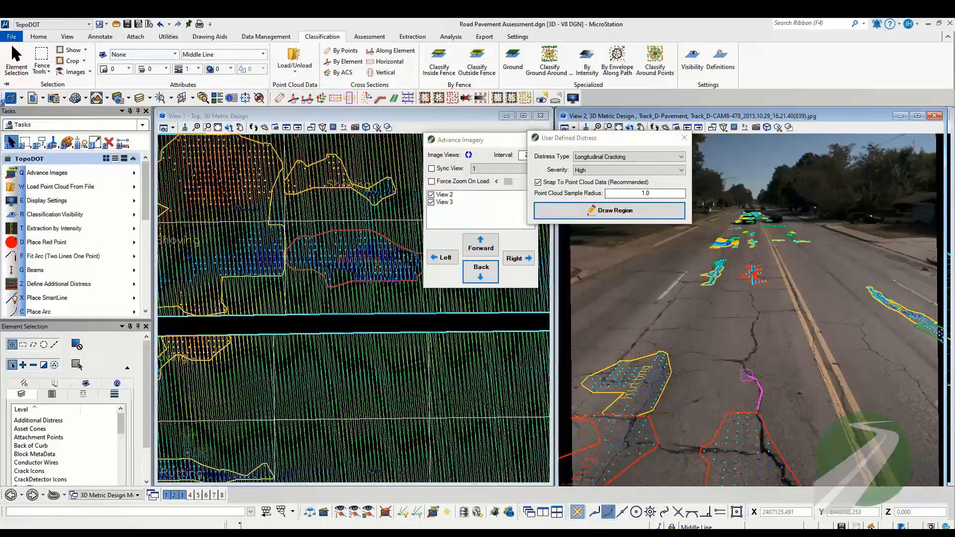
pyautogui.click(747, 375)
pyautogui.click(744, 363)
pyautogui.click(750, 357)
pyautogui.click(757, 348)
pyautogui.click(756, 339)
pyautogui.click(758, 313)
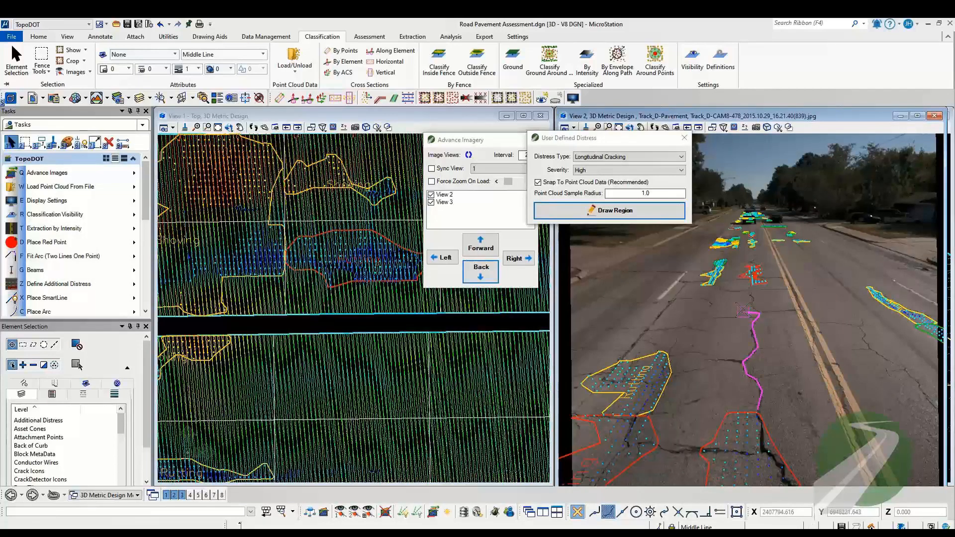
pyautogui.rightClick(749, 311)
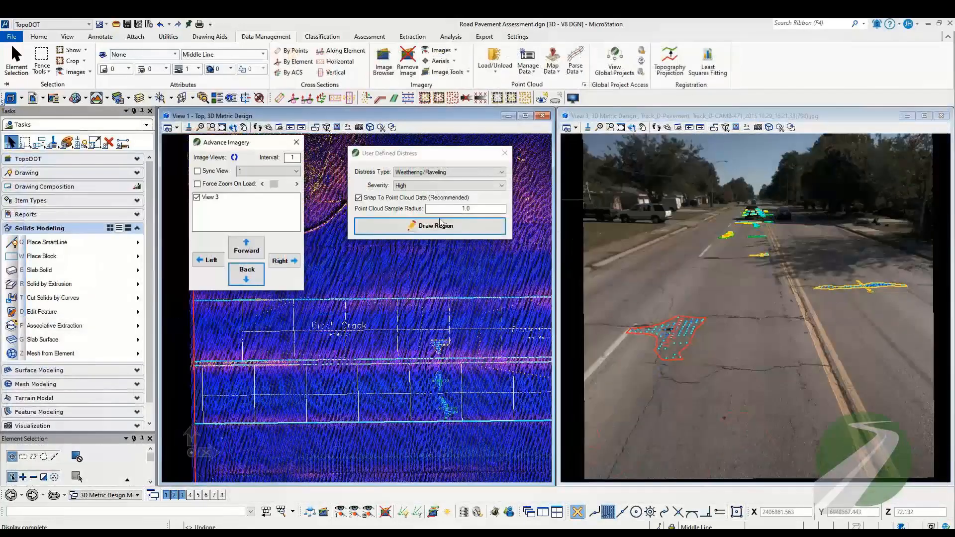
# Step: Set the Weathering/Raveling severity to Low and draw a narrow region along the lane side of the double yellow line
pyautogui.click(436, 186)
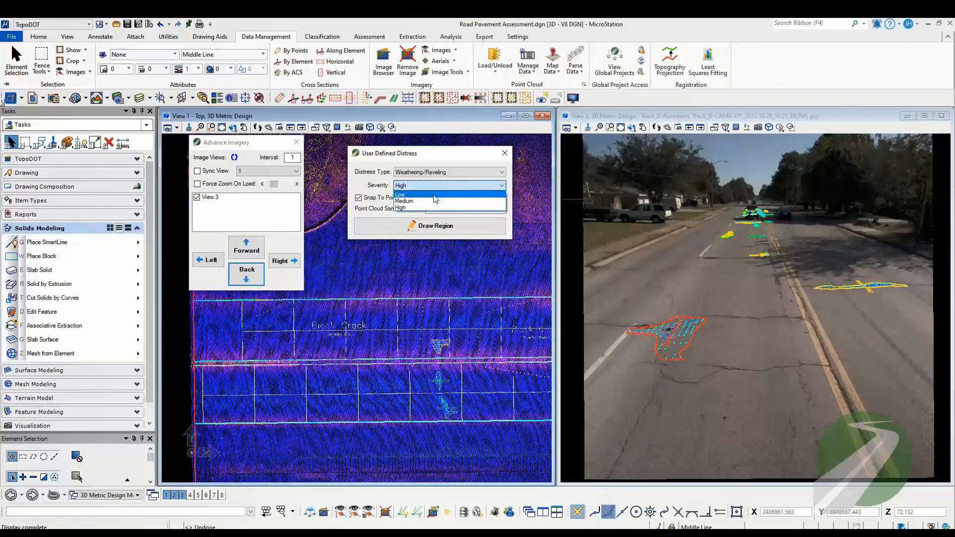
pyautogui.click(435, 195)
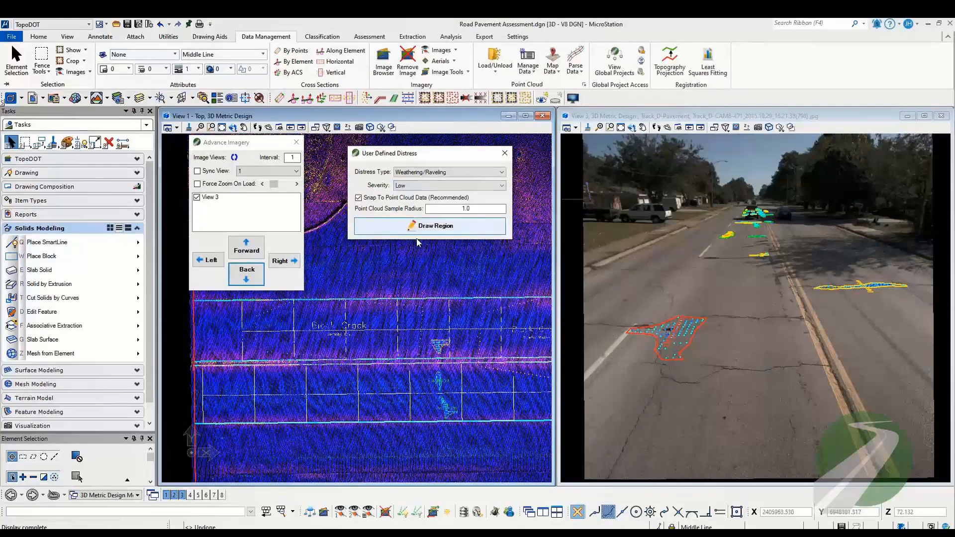
pyautogui.click(421, 226)
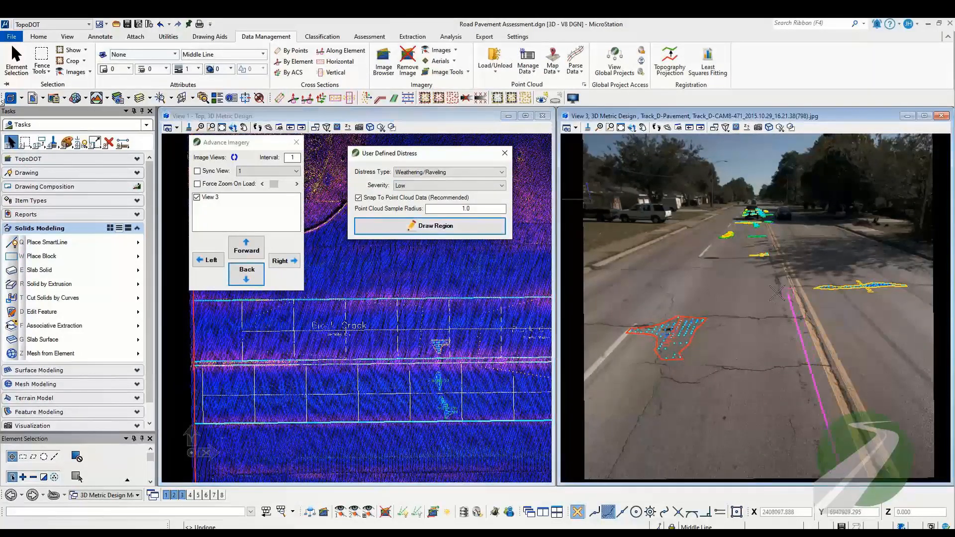
pyautogui.click(769, 294)
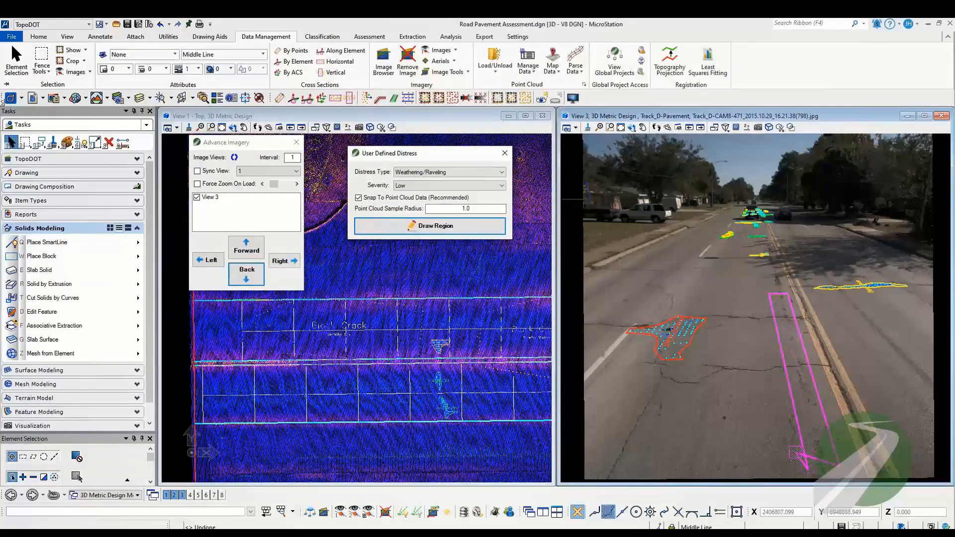
pyautogui.click(810, 462)
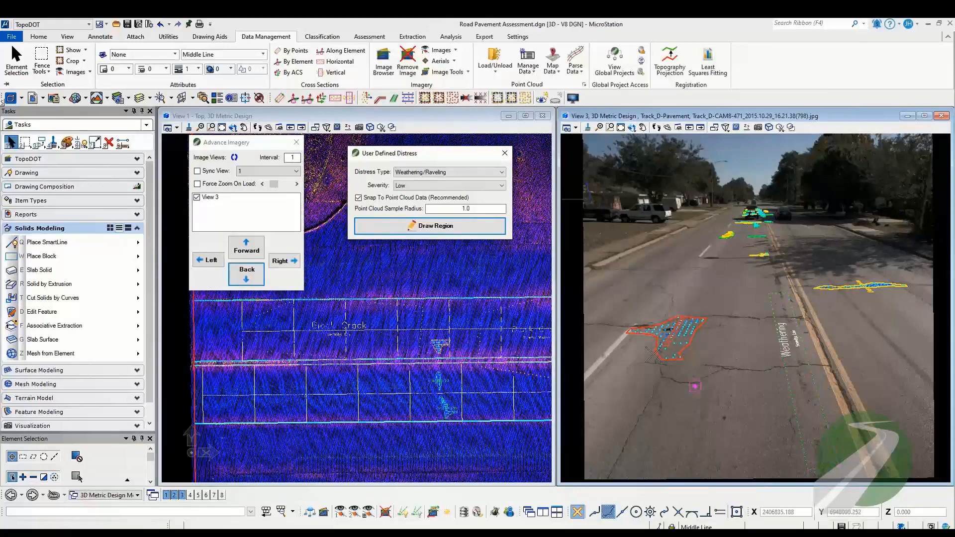
# Step: Go back to image CAM8-470, set the Weathering/Raveling severity to High and draw a region over the worn strip beside the double yellow line
pyautogui.click(247, 273)
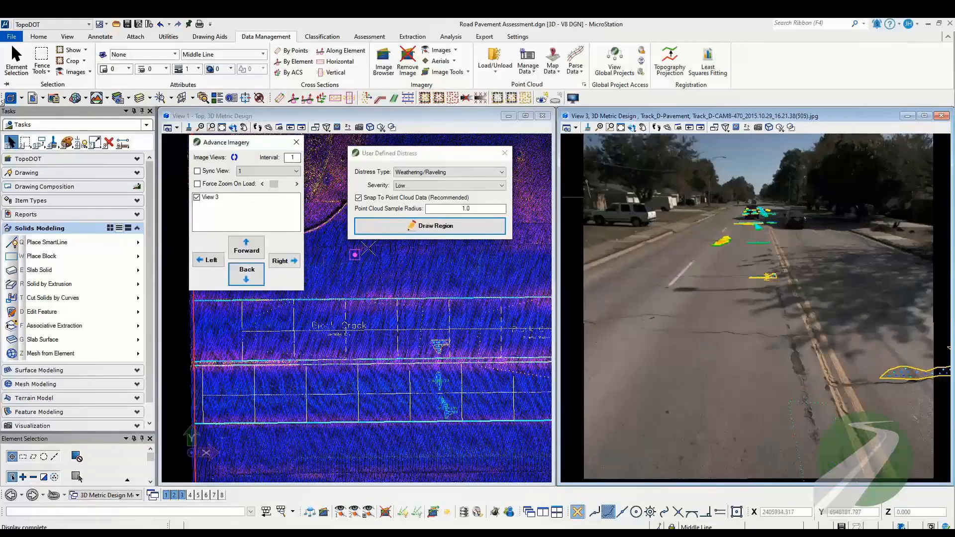
pyautogui.click(421, 185)
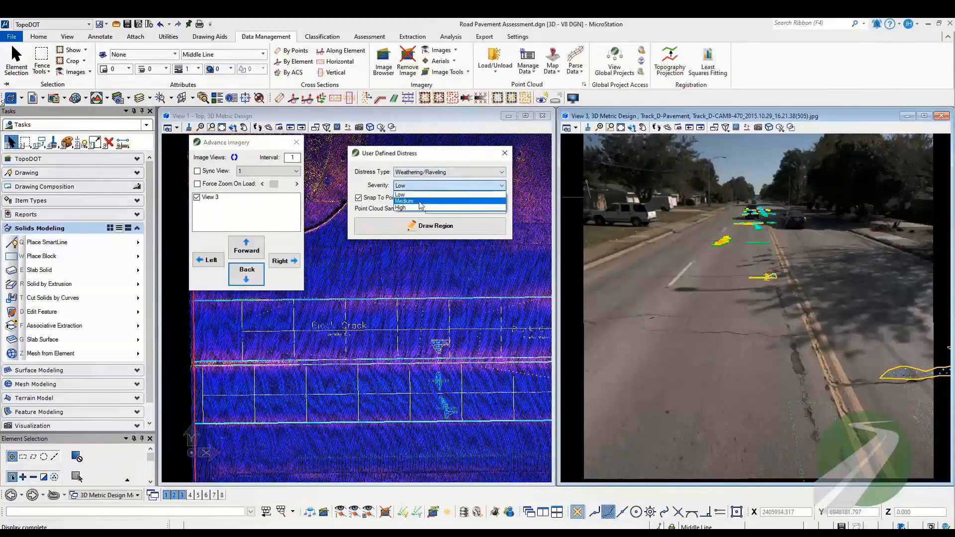
pyautogui.click(421, 208)
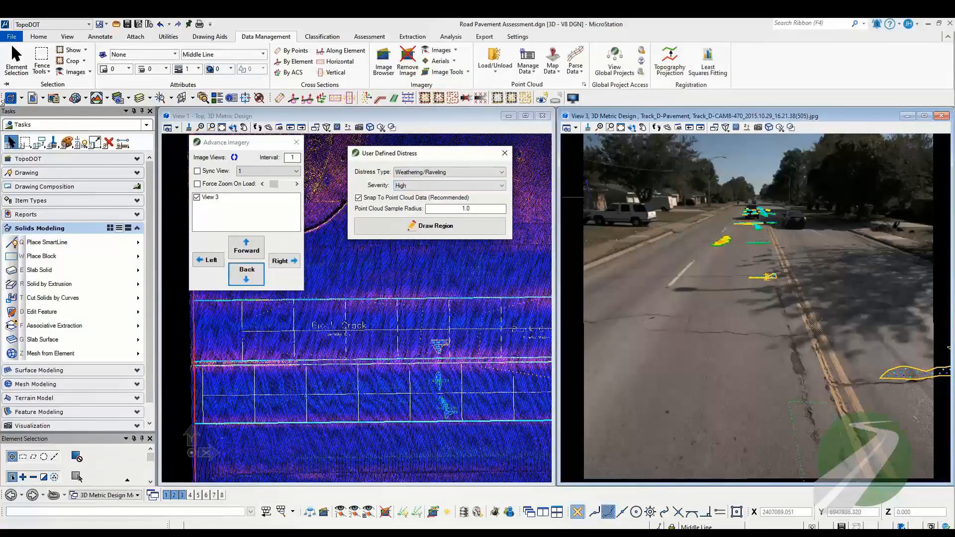
pyautogui.click(820, 386)
pyautogui.click(788, 283)
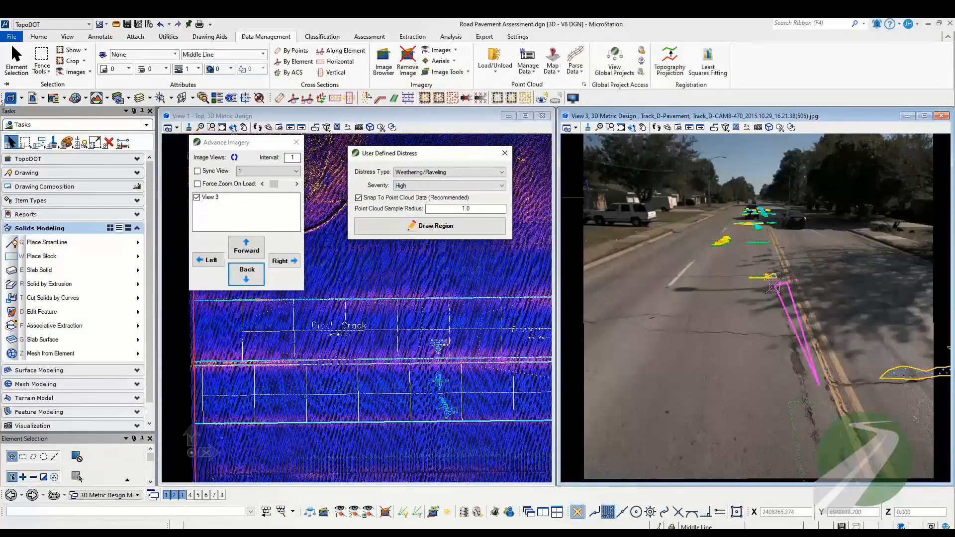
pyautogui.click(763, 291)
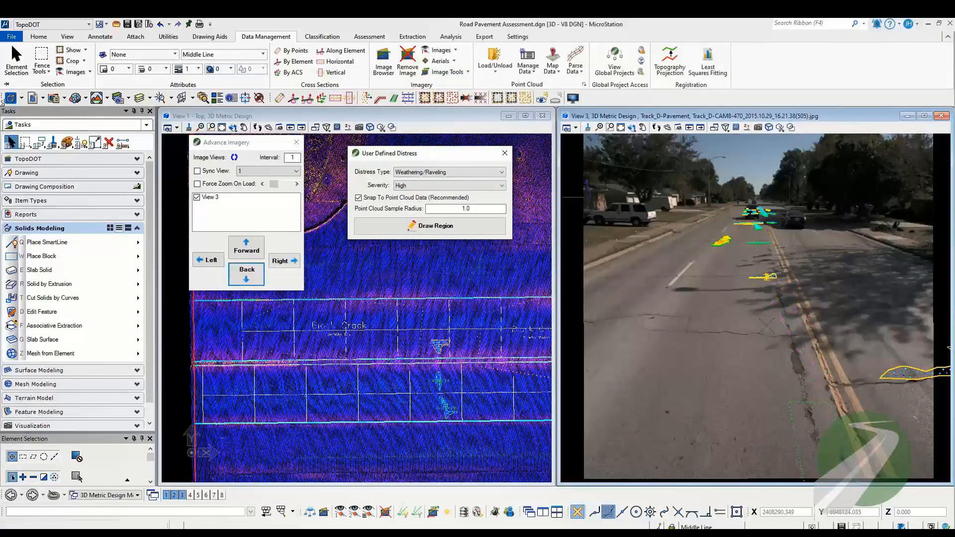
pyautogui.click(786, 384)
pyautogui.rightClick(778, 385)
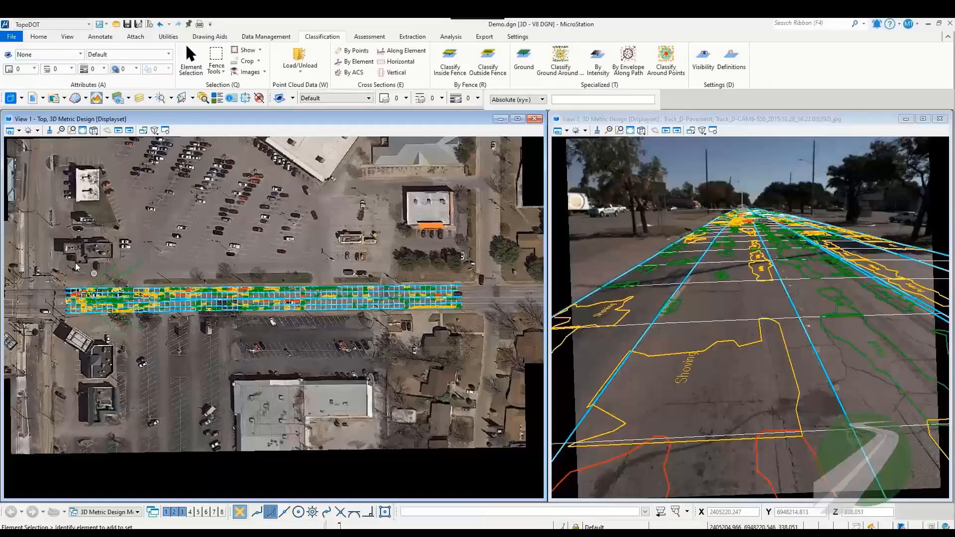
# Step: Select all pavement elements along the road and create sample units with a required area of 2500.0, smaller units allowed and Auto Detect numbering
pyautogui.moveTo(55, 255); pyautogui.dragTo(488, 329)
pyautogui.click(451, 37)
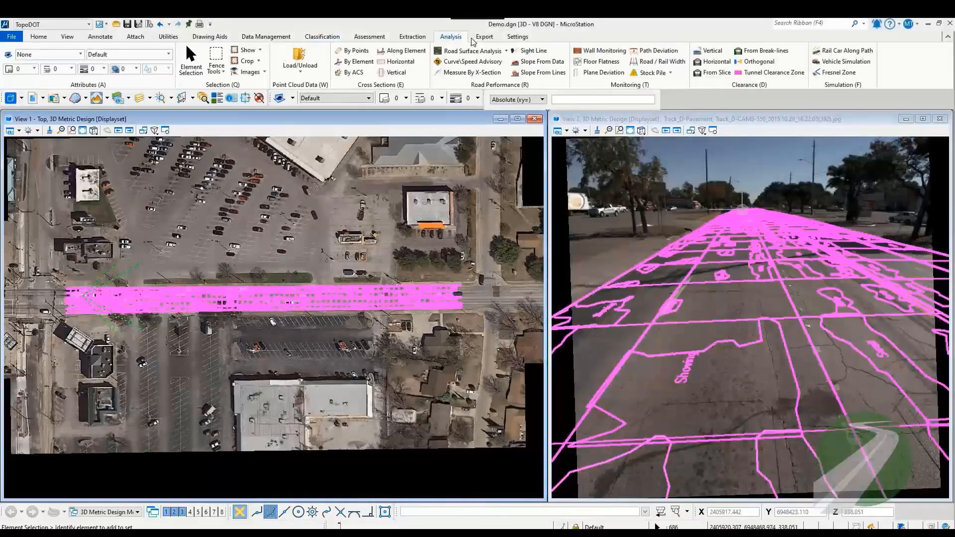
pyautogui.click(506, 52)
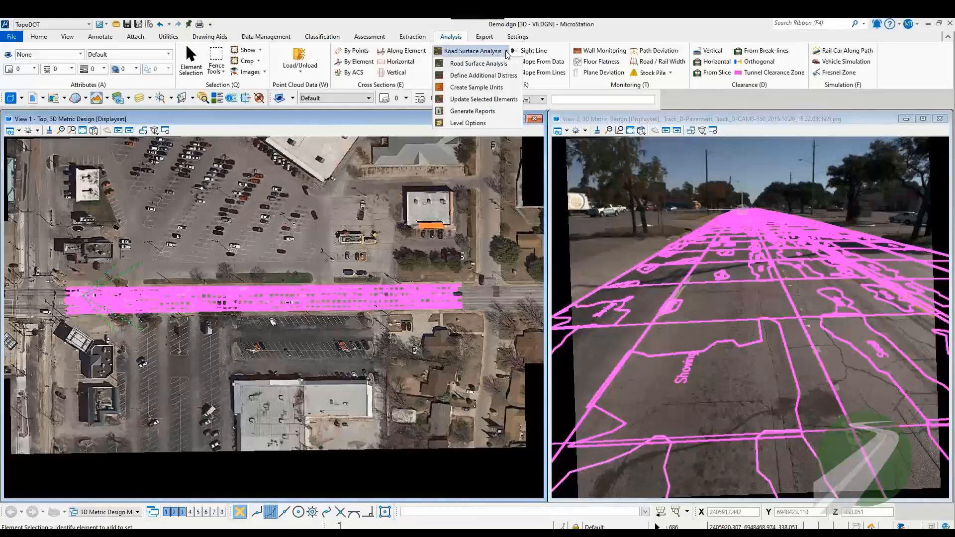
pyautogui.click(477, 87)
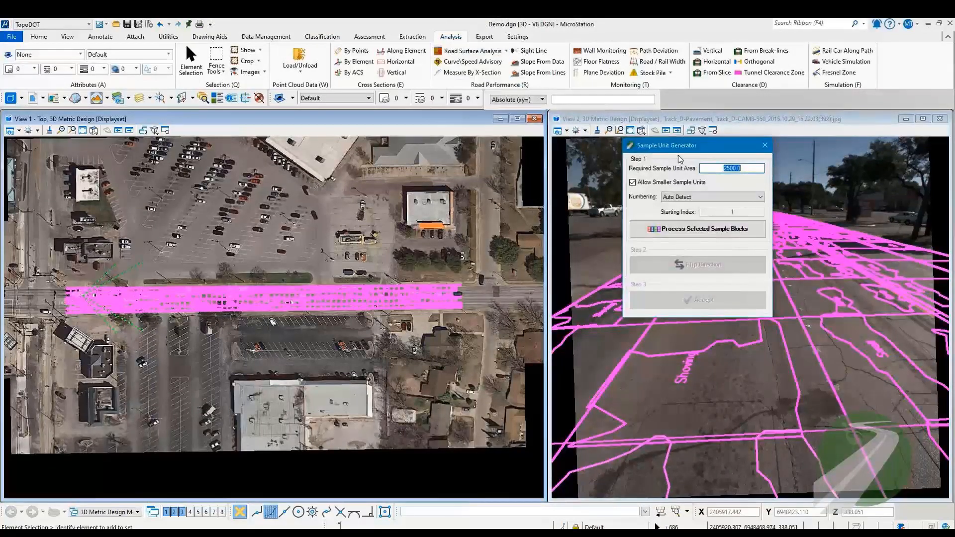
pyautogui.click(697, 230)
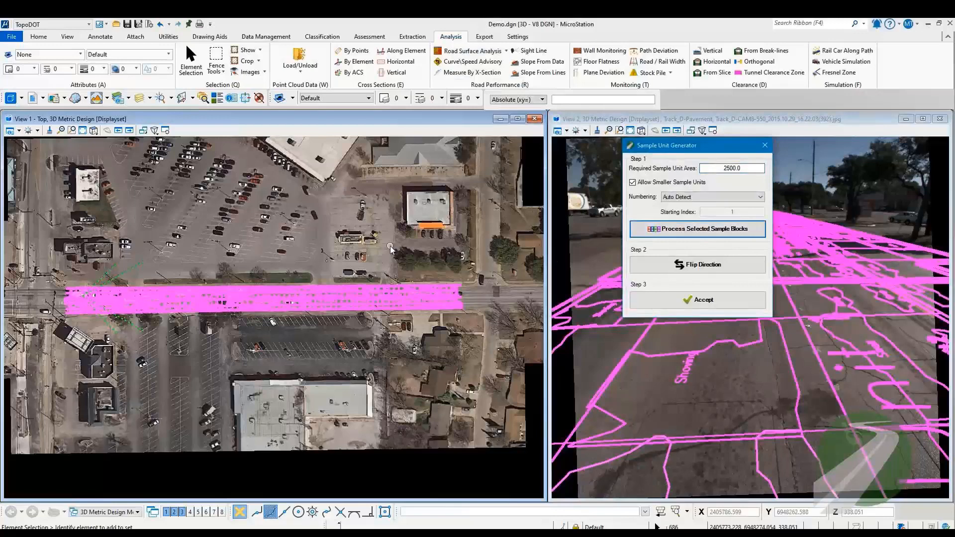
pyautogui.click(698, 299)
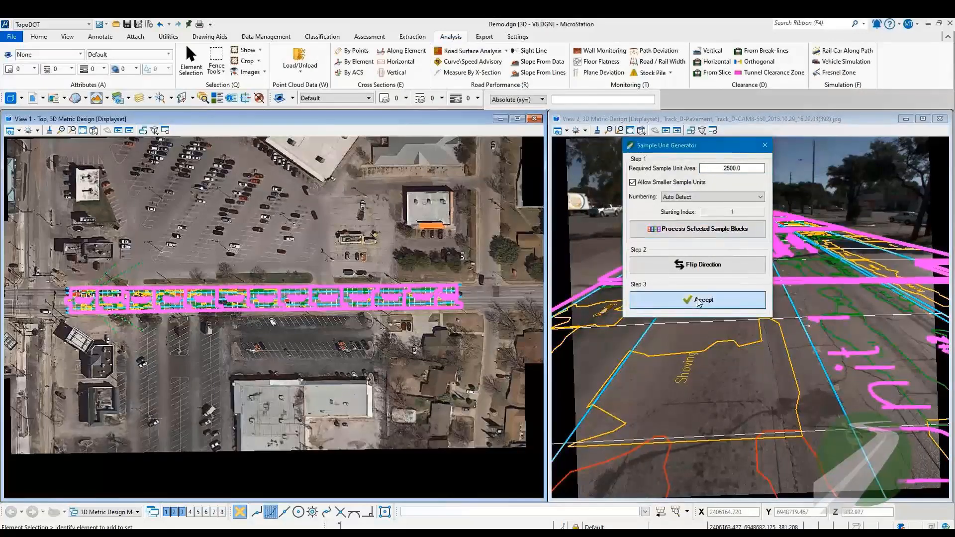
# Step: Examine the sample unit outlines along the road with their PCI ratings, block counts and areas in the top view
pyautogui.scroll(10, 425, 256)
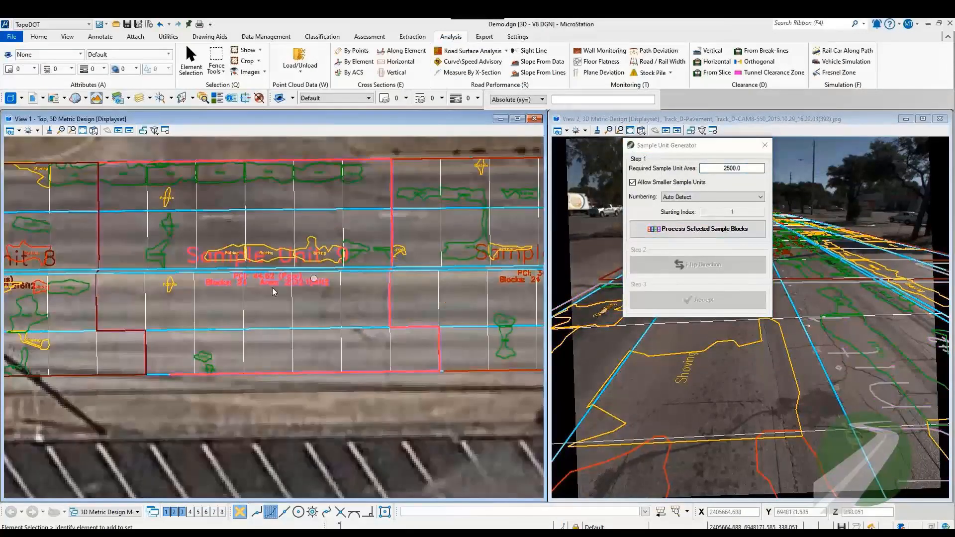
pyautogui.moveTo(444, 255); pyautogui.dragTo(102, 303, button='middle')
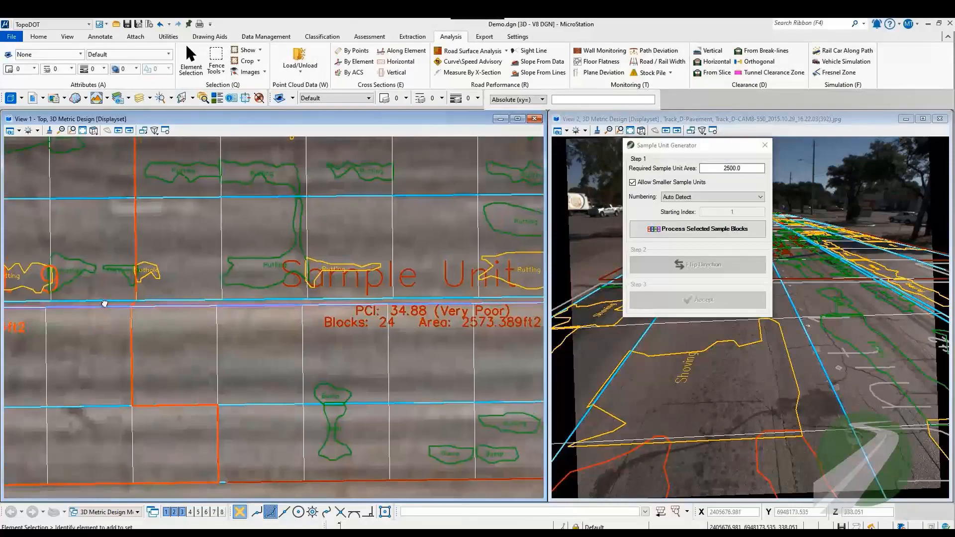
pyautogui.scroll(-4, 102, 304)
pyautogui.scroll(3, 343, 299)
pyautogui.moveTo(479, 274); pyautogui.dragTo(82, 293, button='middle')
pyautogui.scroll(-2, 82, 292)
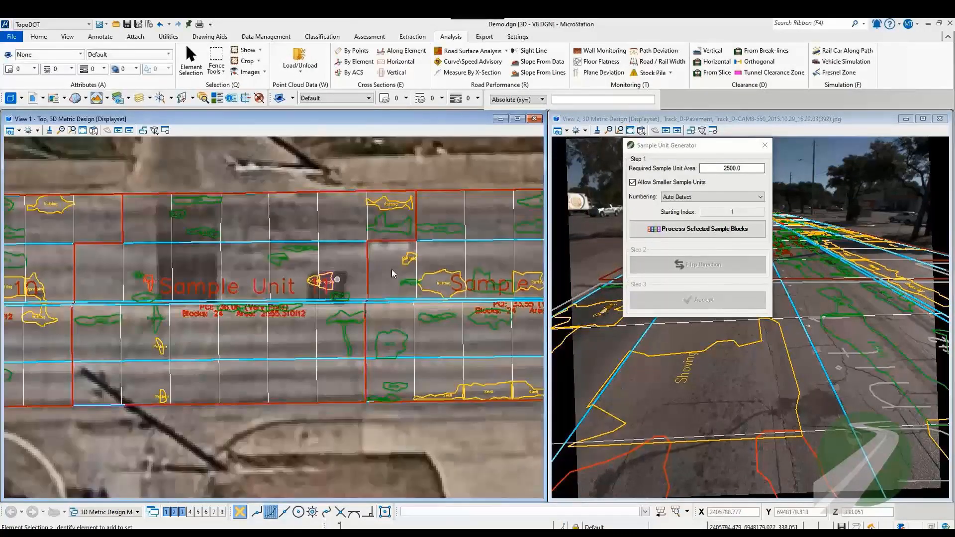
pyautogui.scroll(-6, 78, 256)
pyautogui.moveTo(77, 255); pyautogui.dragTo(396, 268, button='middle')
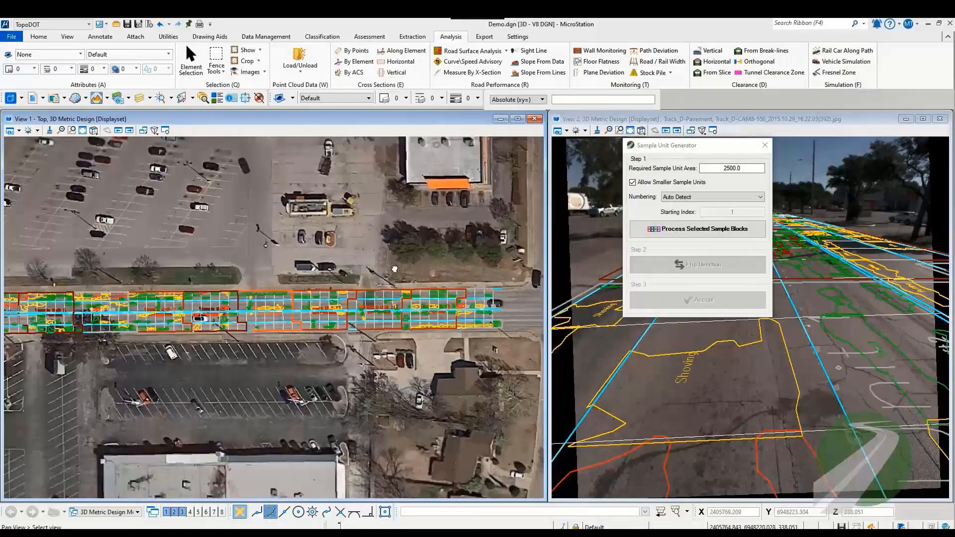
pyautogui.scroll(-5, 404, 264)
# Step: Select all the road's sample units and distresses and generate a Section PCI (Excel) report from them
pyautogui.moveTo(206, 248); pyautogui.dragTo(493, 305)
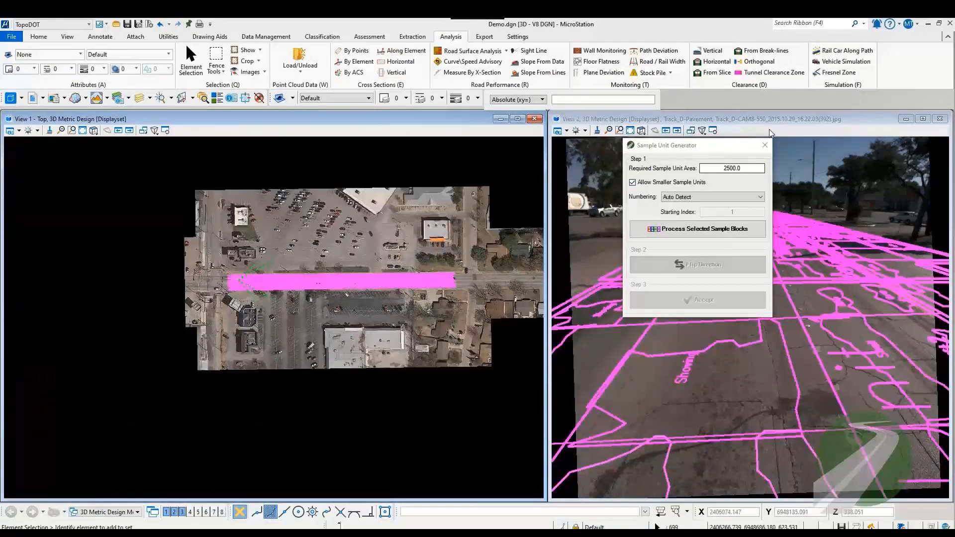
pyautogui.click(765, 145)
pyautogui.click(507, 51)
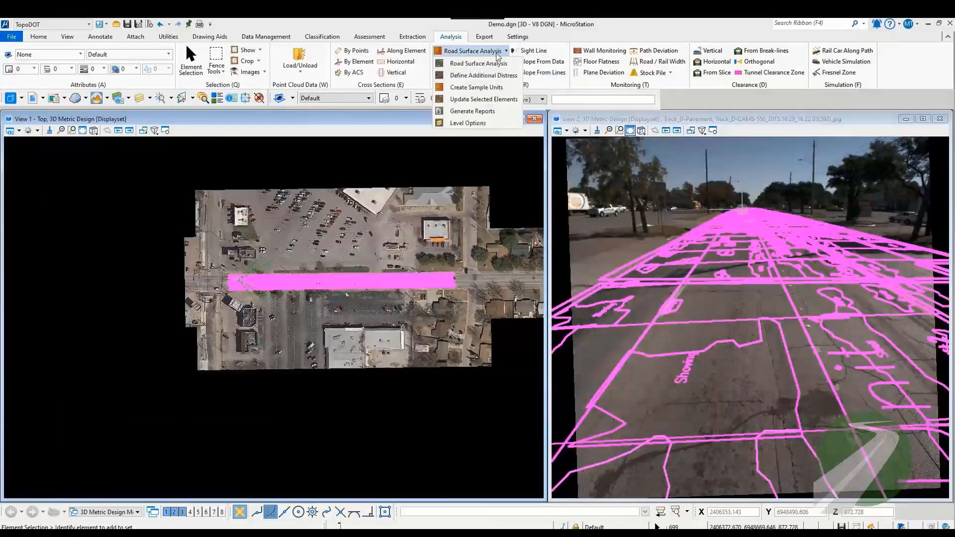
pyautogui.click(482, 112)
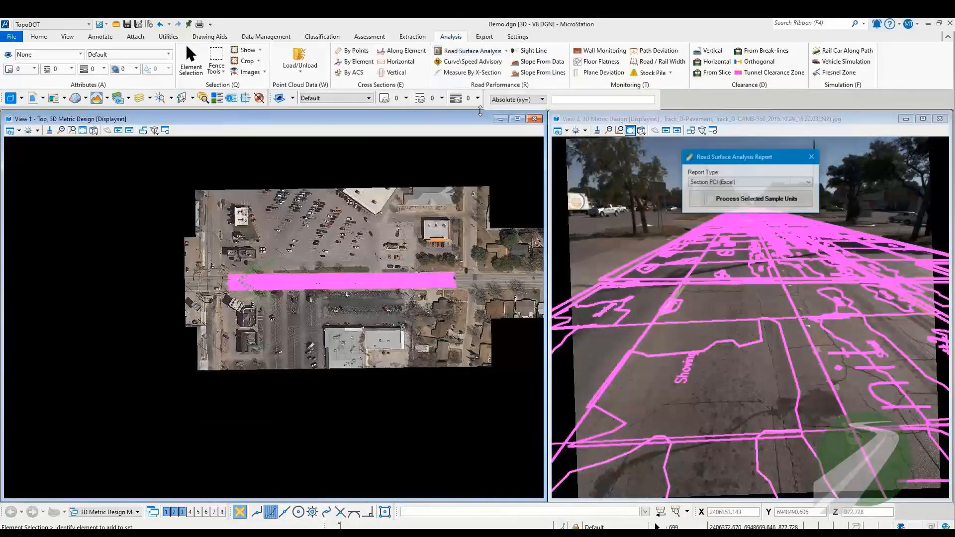
pyautogui.moveTo(761, 159); pyautogui.dragTo(425, 152)
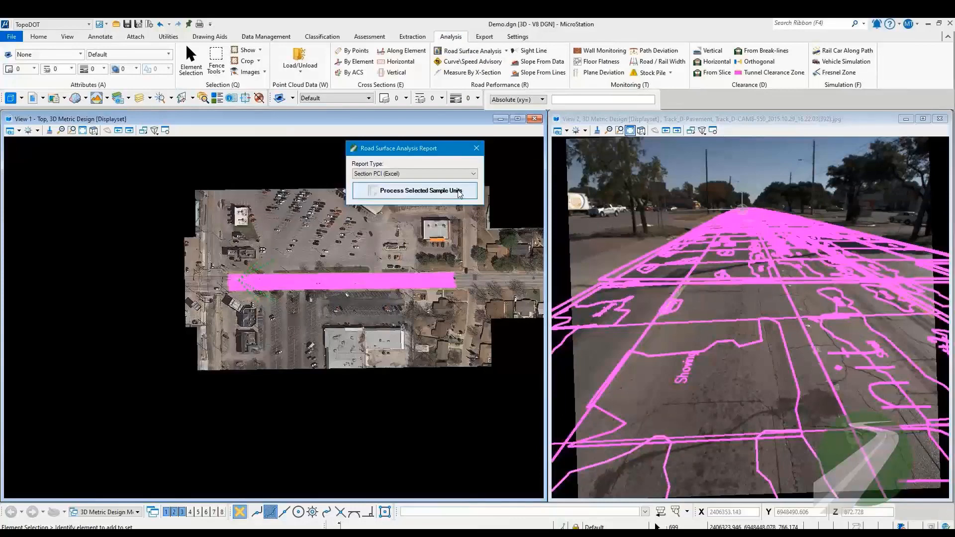
pyautogui.click(458, 194)
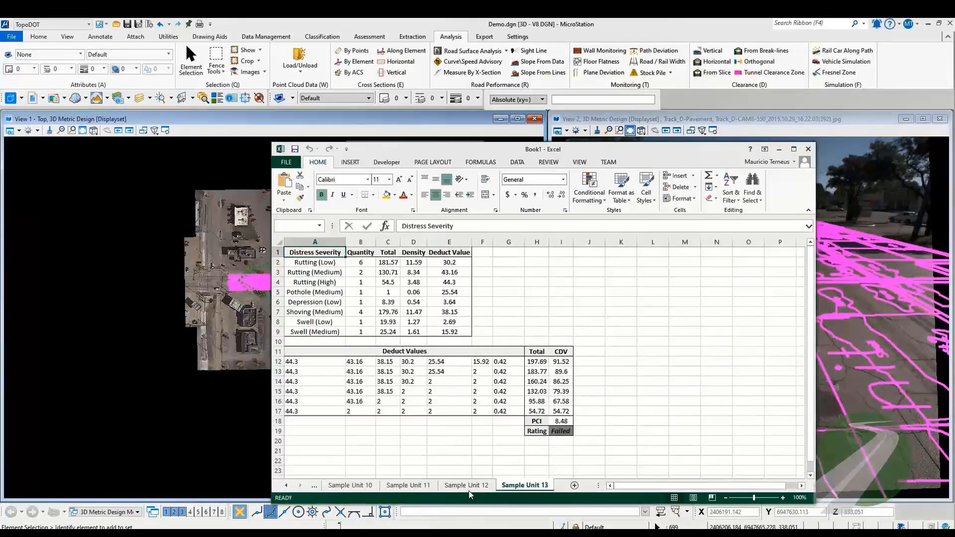
# Step: Review the report's sheets for Sample Units 12, 11 and 10 and the Index Sheet, and close the report tool
pyautogui.click(467, 485)
pyautogui.click(408, 485)
pyautogui.click(371, 487)
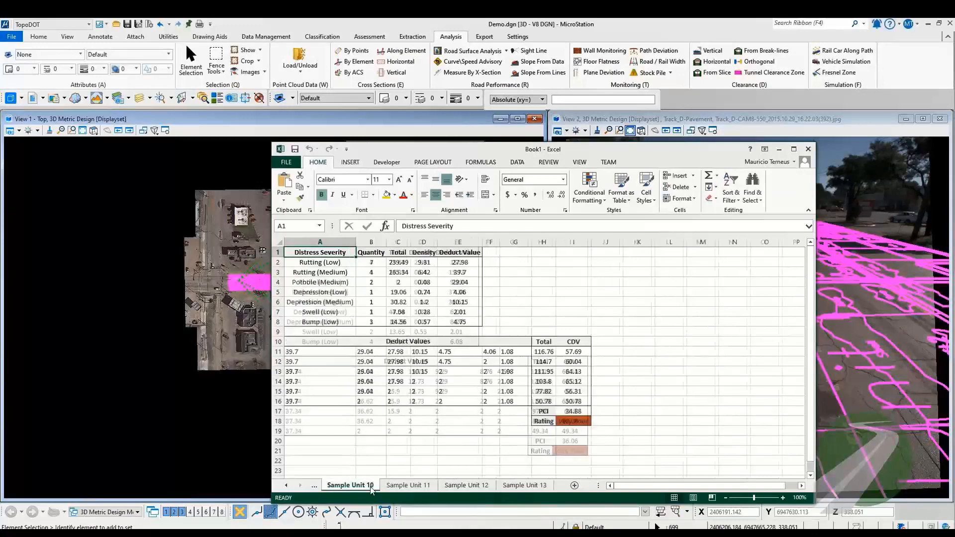
pyautogui.click(285, 487)
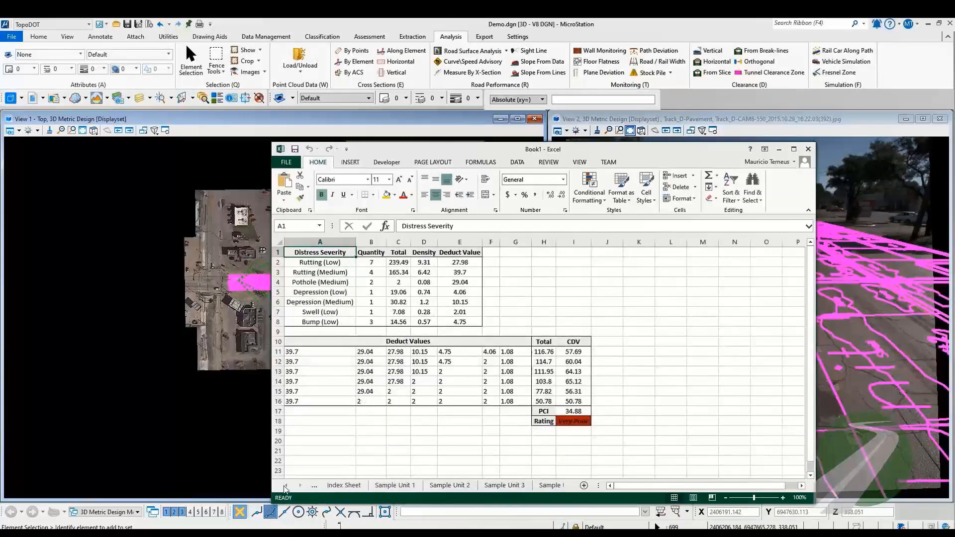
pyautogui.click(351, 486)
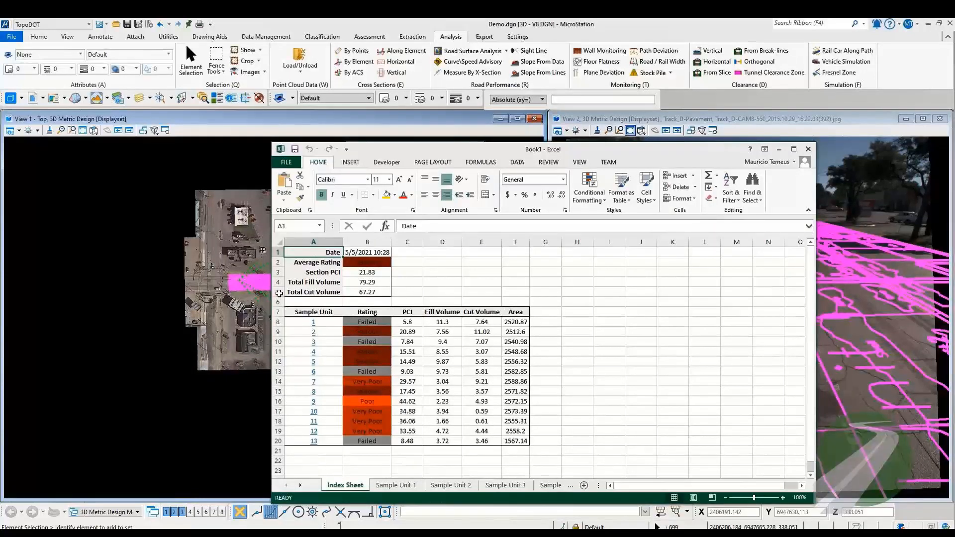
pyautogui.click(125, 270)
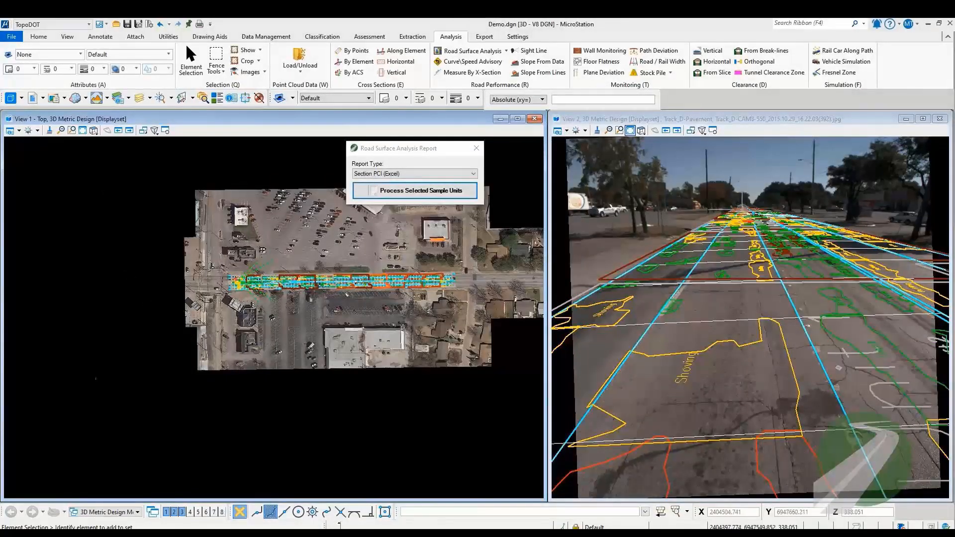
pyautogui.click(476, 148)
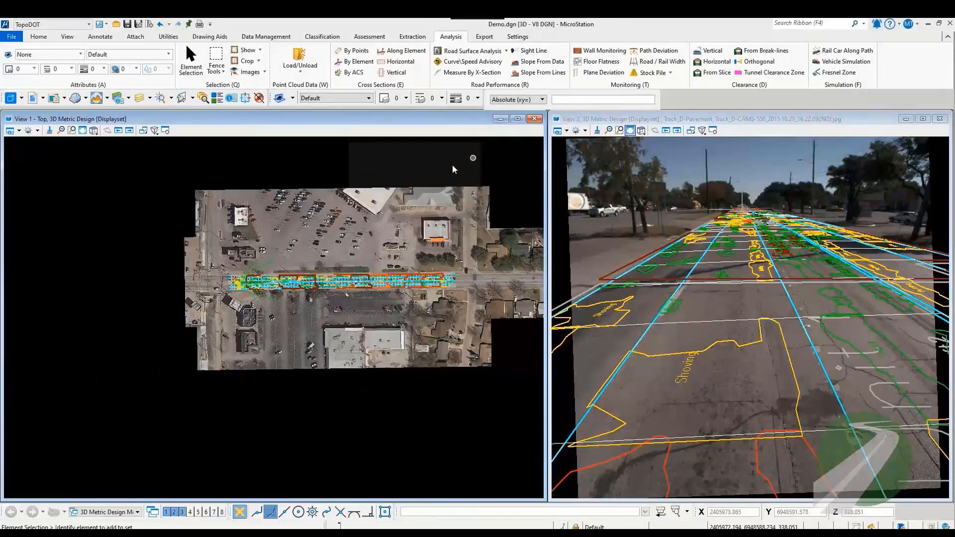
# Step: Open the Advance Images tool and advance the road imagery four images to inspect the distress and sample unit overlays
pyautogui.click(265, 72)
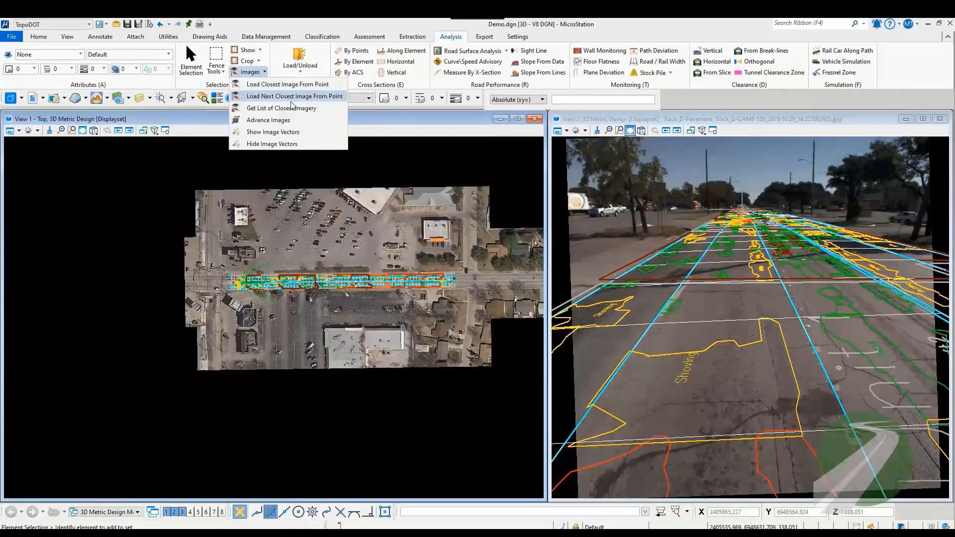
pyautogui.click(269, 119)
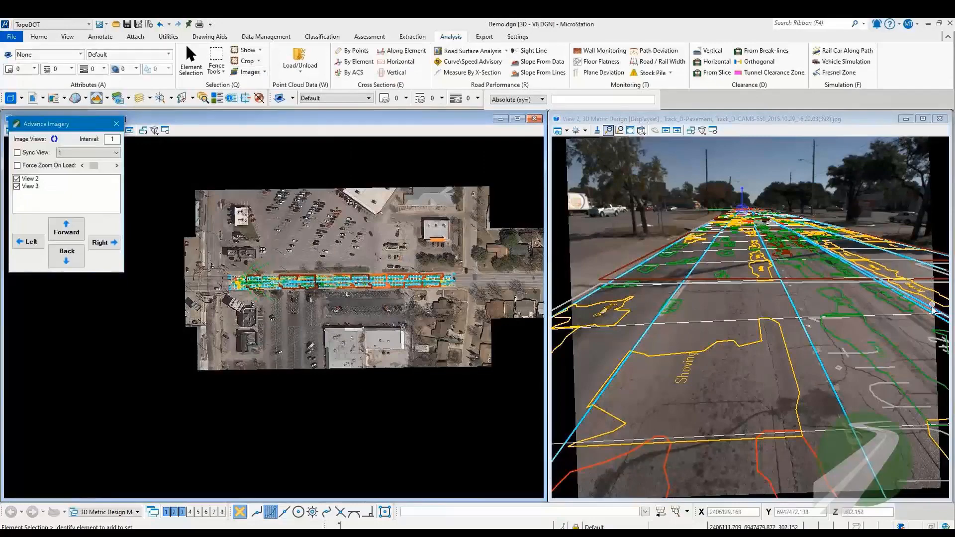
pyautogui.click(76, 233)
pyautogui.click(76, 233)
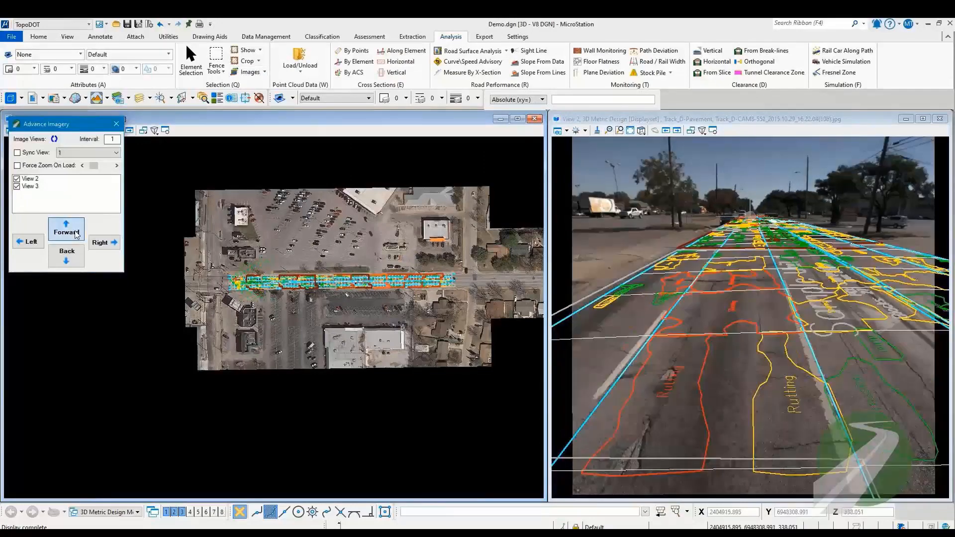
pyautogui.click(76, 233)
pyautogui.click(77, 235)
# Step: Move the road imagery back image by image along the section to inspect the distress outlines and sample unit labels over the pavement
pyautogui.click(59, 264)
pyautogui.click(59, 264)
pyautogui.click(59, 264)
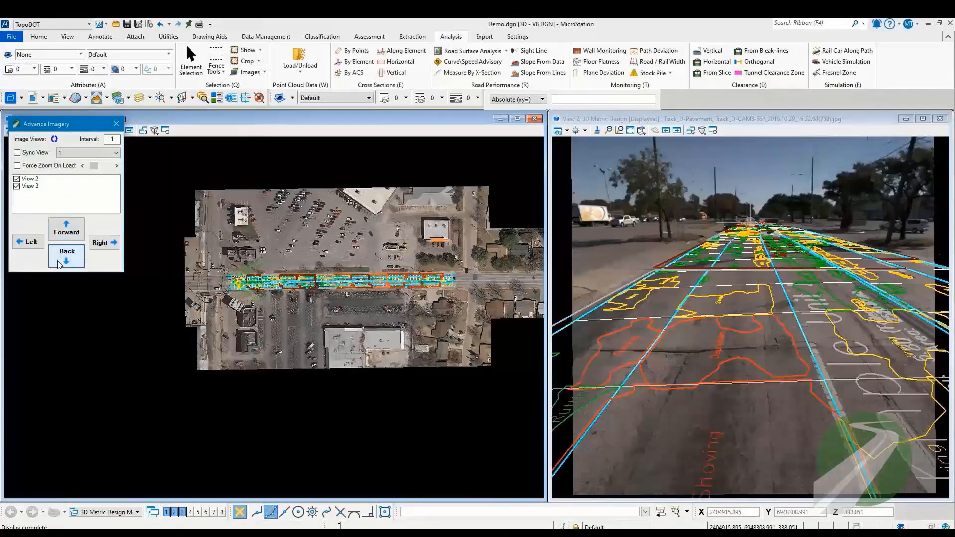
pyautogui.click(59, 265)
pyautogui.click(59, 264)
pyautogui.click(59, 264)
pyautogui.click(59, 265)
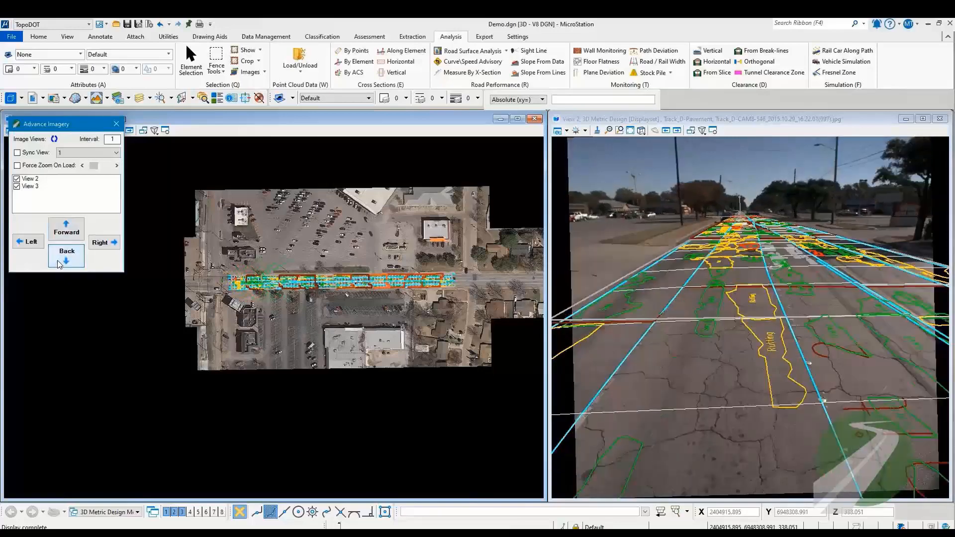
pyautogui.click(59, 264)
pyautogui.click(59, 264)
pyautogui.click(59, 264)
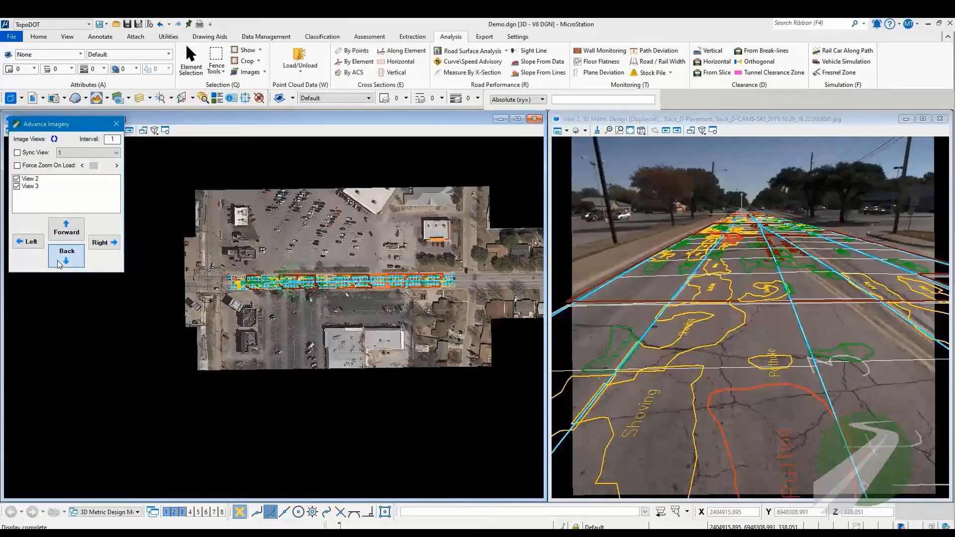
pyautogui.click(60, 264)
pyautogui.click(59, 264)
pyautogui.click(59, 264)
pyautogui.click(60, 264)
pyautogui.click(59, 265)
pyautogui.click(59, 264)
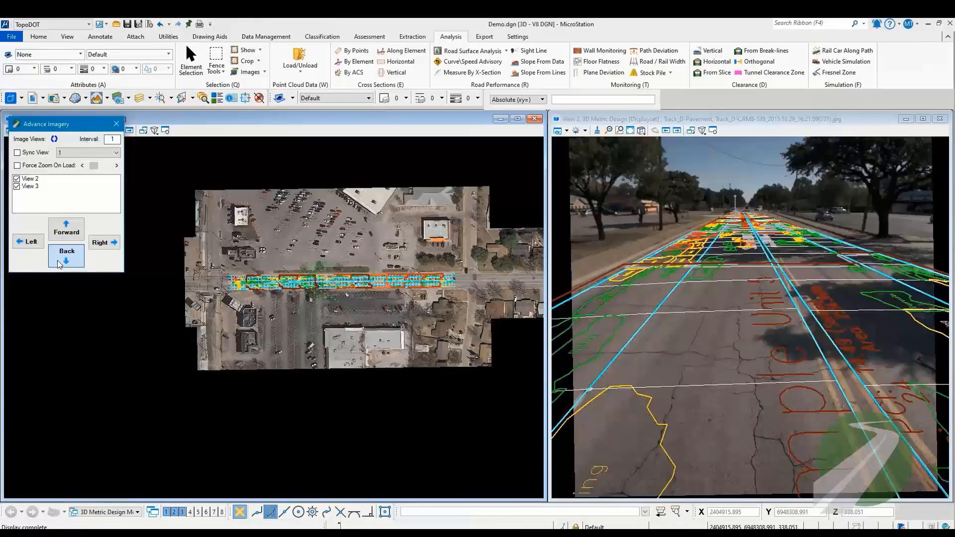
pyautogui.click(59, 265)
pyautogui.click(59, 264)
pyautogui.click(59, 264)
pyautogui.click(59, 265)
pyautogui.click(60, 264)
pyautogui.click(59, 264)
pyautogui.click(59, 264)
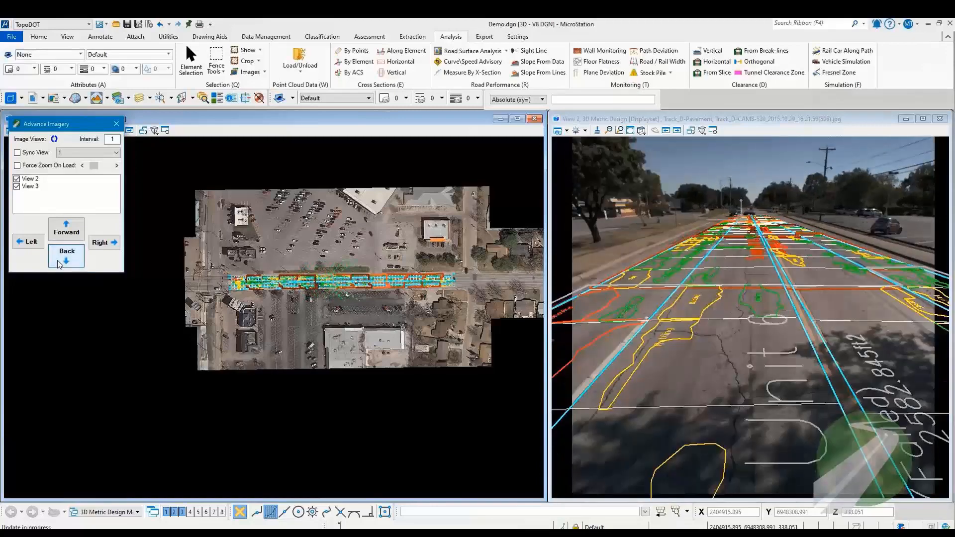
pyautogui.click(59, 265)
pyautogui.click(59, 264)
pyautogui.click(59, 264)
pyautogui.click(59, 265)
pyautogui.click(59, 264)
pyautogui.click(59, 265)
pyautogui.click(60, 264)
pyautogui.click(59, 264)
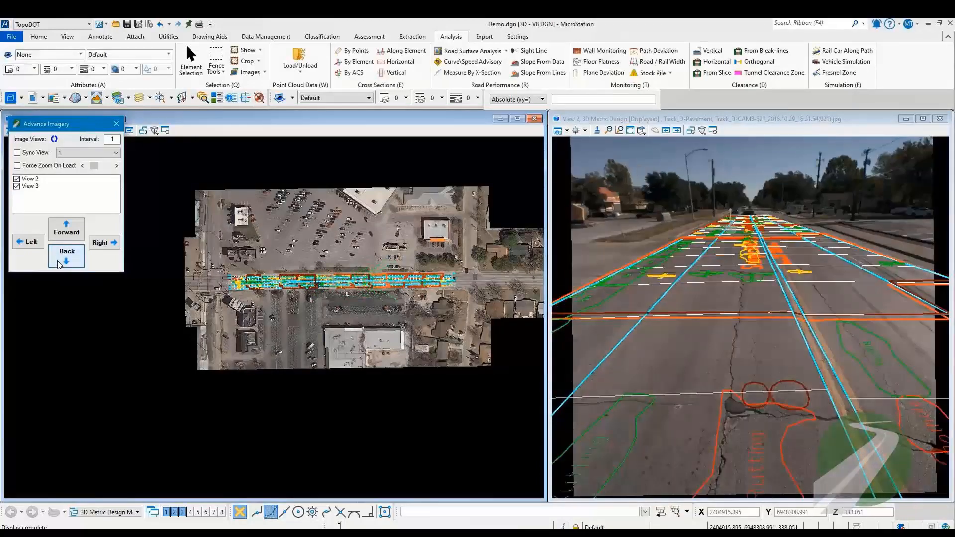
pyautogui.click(59, 264)
pyautogui.click(59, 264)
pyautogui.click(59, 264)
pyautogui.click(59, 265)
pyautogui.click(59, 264)
pyautogui.click(59, 264)
pyautogui.click(59, 264)
pyautogui.click(59, 265)
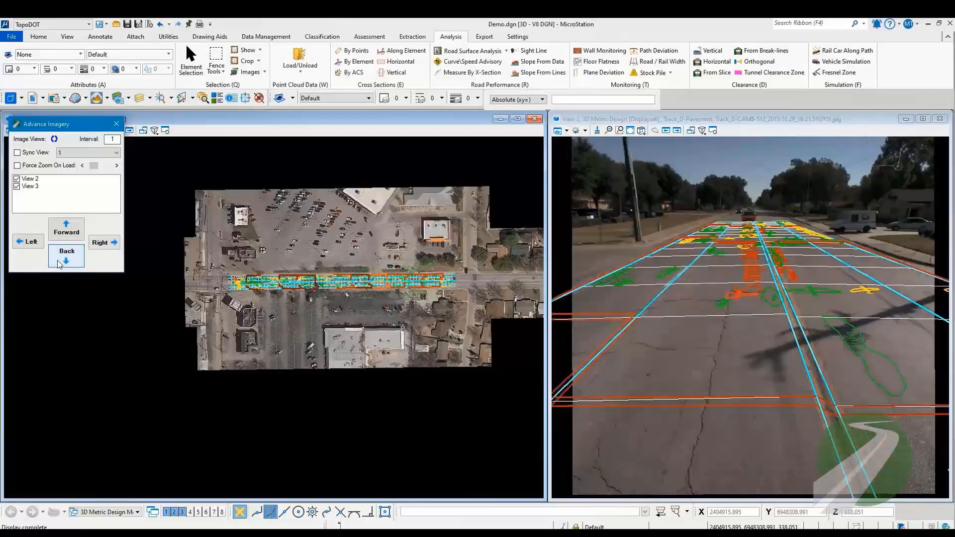
pyautogui.click(59, 265)
pyautogui.click(59, 265)
pyautogui.click(59, 264)
pyautogui.click(59, 264)
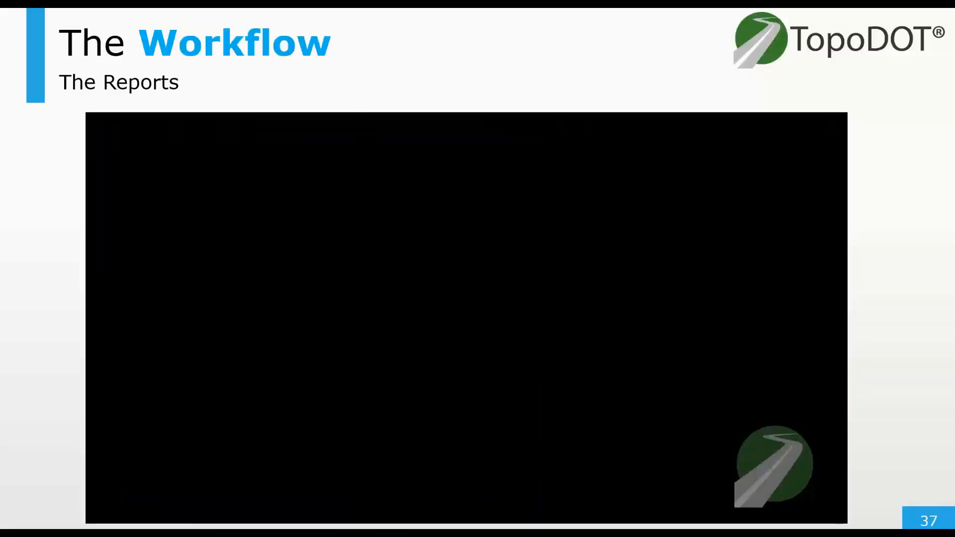
pyautogui.press('Right')
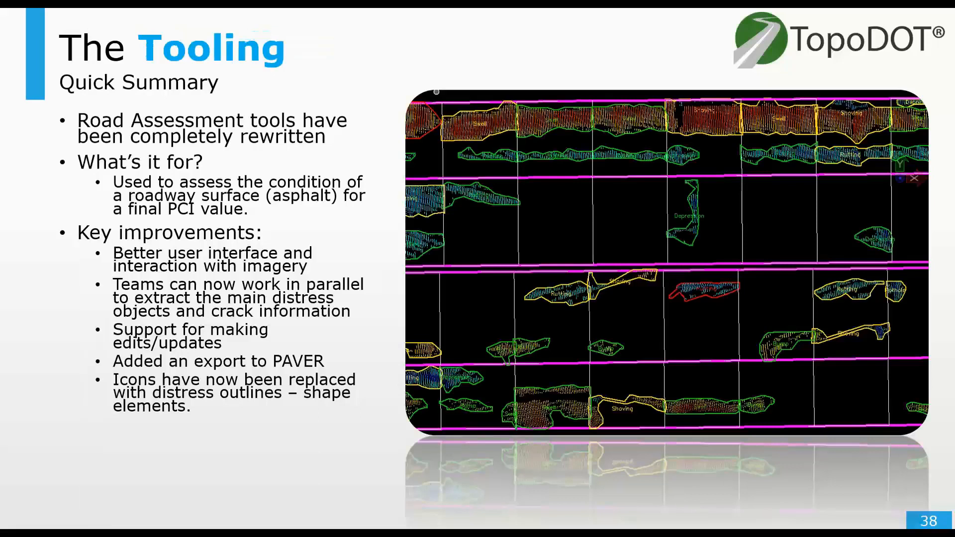
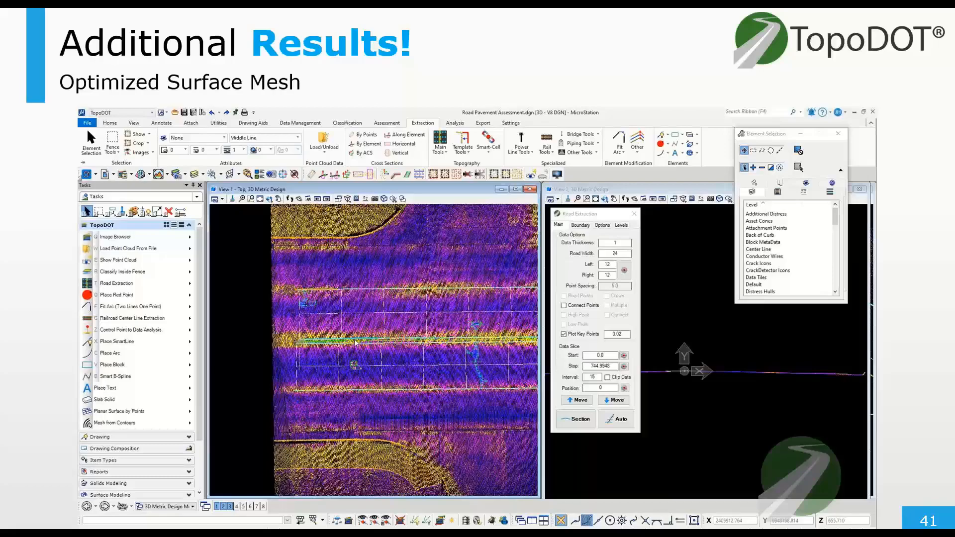
# Step: Select the road's center line, run automatic Road Extraction along it to plot key points, and advance the data slice to position 30
pyautogui.scroll(6, 303, 298)
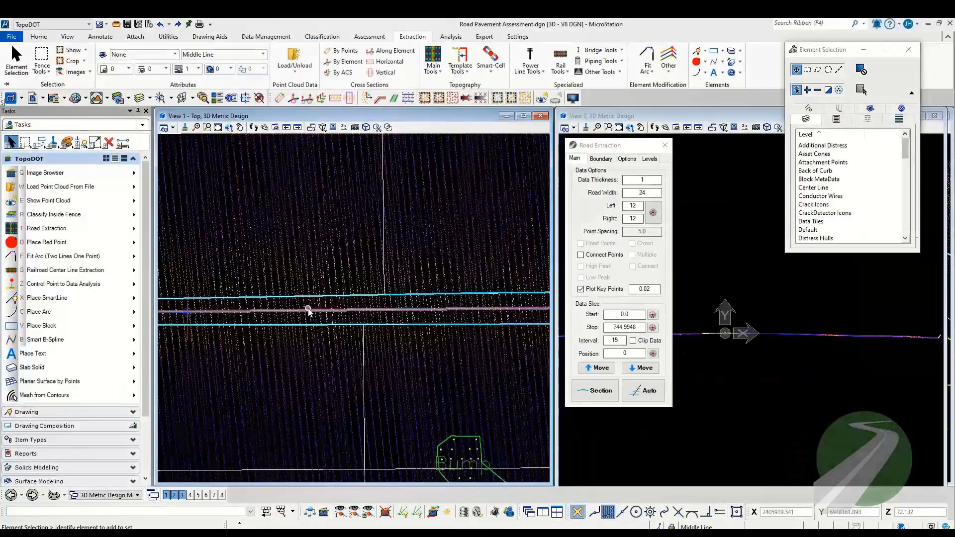
pyautogui.click(328, 310)
pyautogui.scroll(-6, 333, 315)
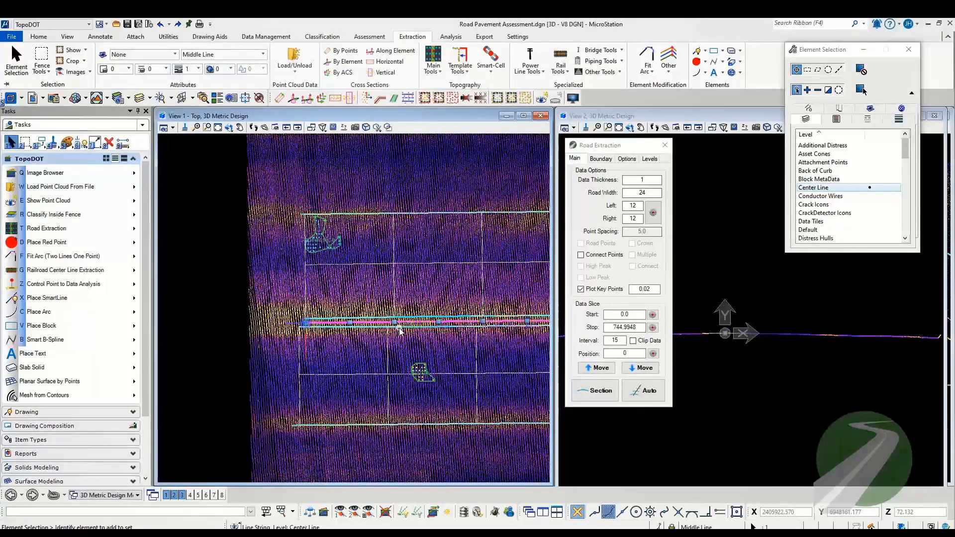
pyautogui.click(643, 390)
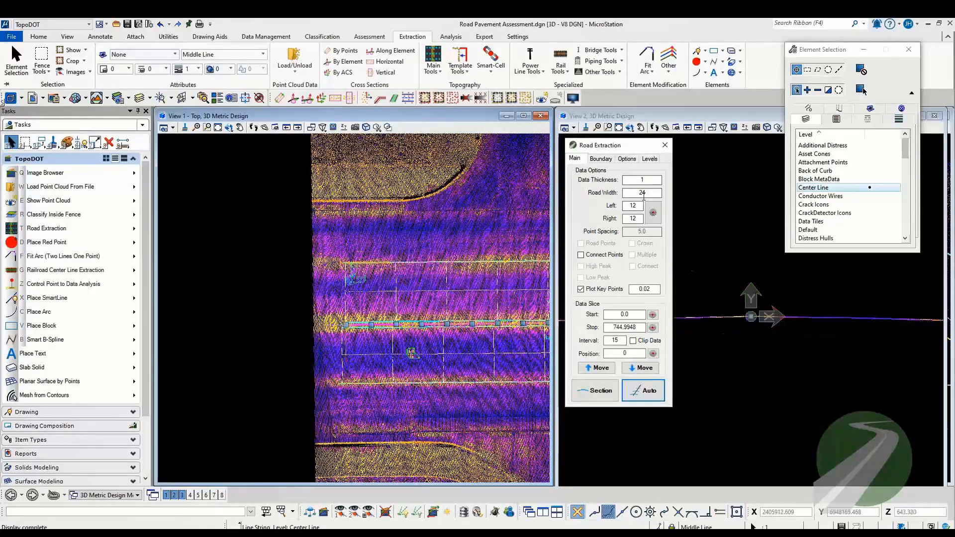
pyautogui.click(597, 368)
pyautogui.click(597, 368)
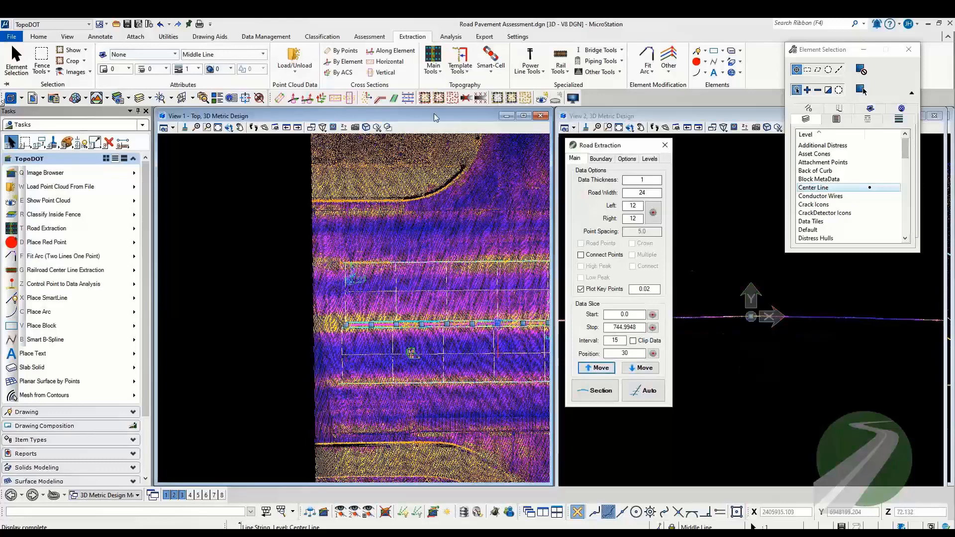
# Step: Hide the point cloud and inspect the extracted points and distress outlines along the road
pyautogui.press('e')
pyautogui.scroll(5, 457, 349)
pyautogui.scroll(-6, 457, 348)
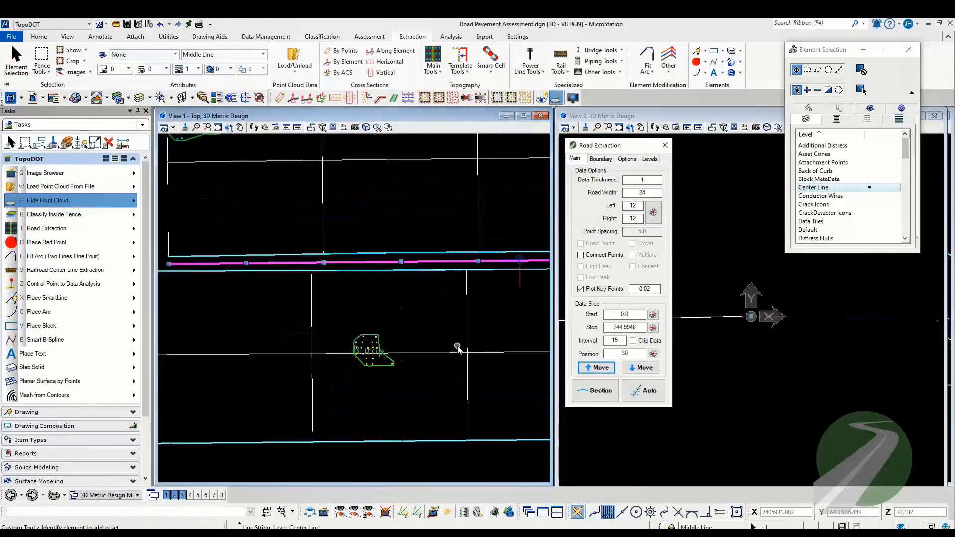
pyautogui.moveTo(457, 348); pyautogui.dragTo(279, 326, button='middle')
pyautogui.moveTo(418, 345); pyautogui.dragTo(299, 324, button='middle')
pyautogui.moveTo(488, 340); pyautogui.dragTo(326, 320, button='middle')
pyautogui.scroll(5, 428, 302)
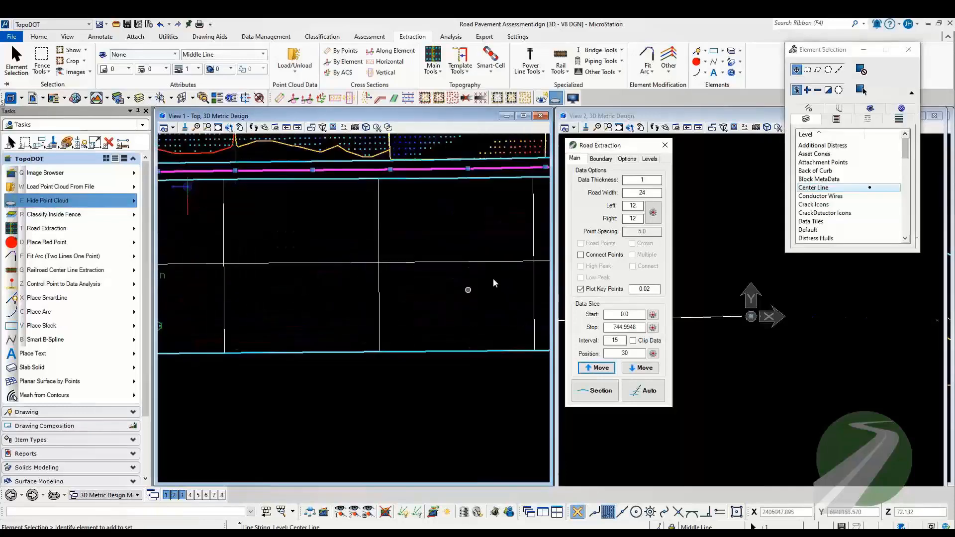
pyautogui.moveTo(507, 279); pyautogui.dragTo(249, 269, button='middle')
pyautogui.scroll(-8, 369, 309)
pyautogui.moveTo(342, 316); pyautogui.dragTo(401, 315, button='middle')
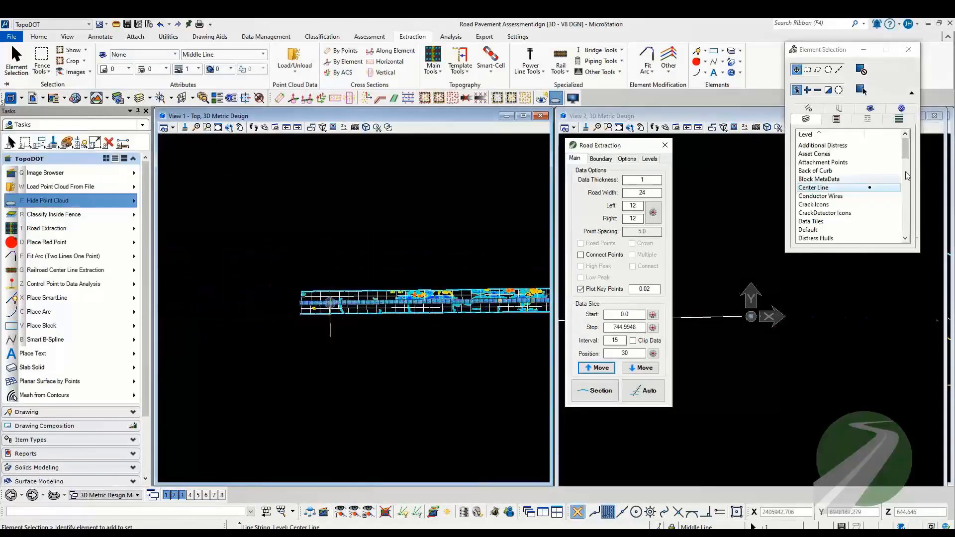
# Step: Replace the center line selection with all elements on the Road Shots and Distress Points levels
pyautogui.click(773, 215)
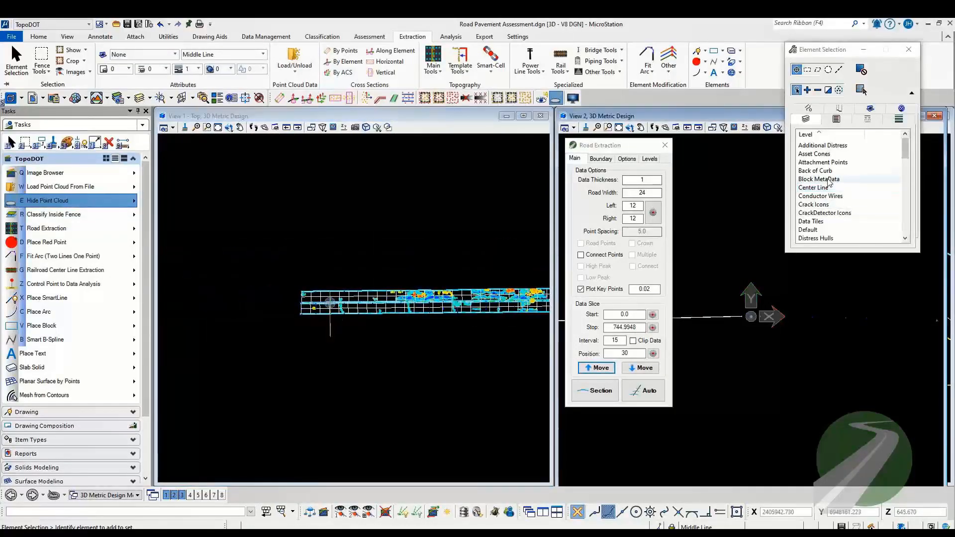
pyautogui.moveTo(906, 149); pyautogui.dragTo(906, 199)
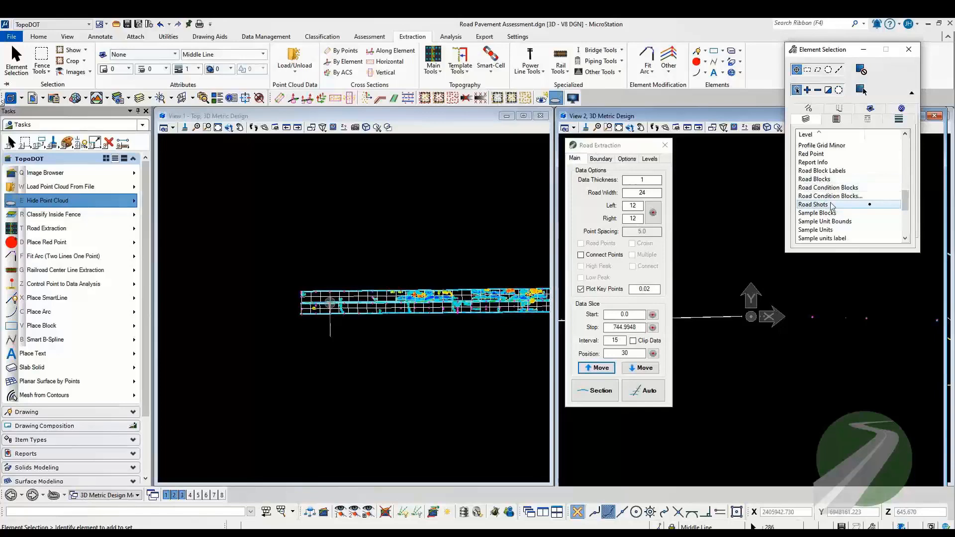
pyautogui.scroll(1, 838, 228)
pyautogui.scroll(8, 837, 227)
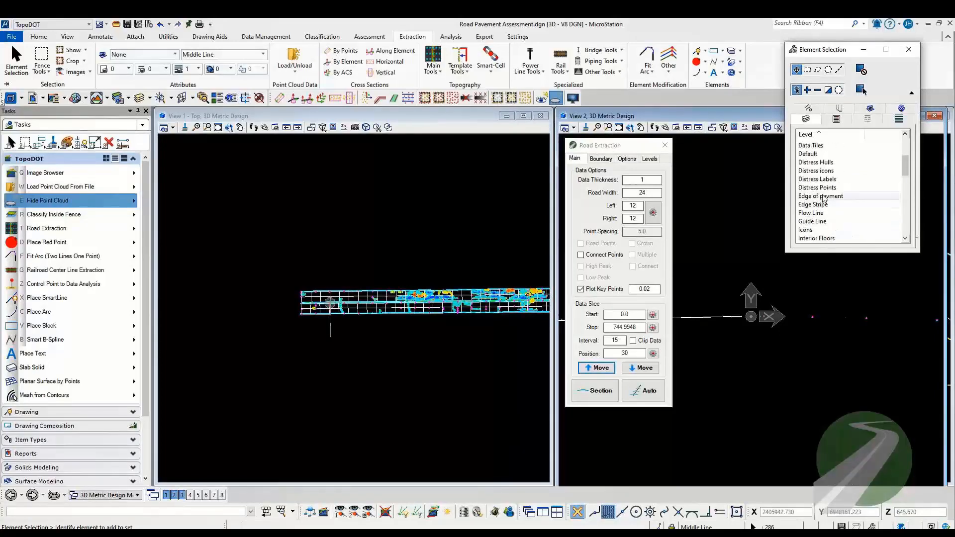
pyautogui.click(824, 187)
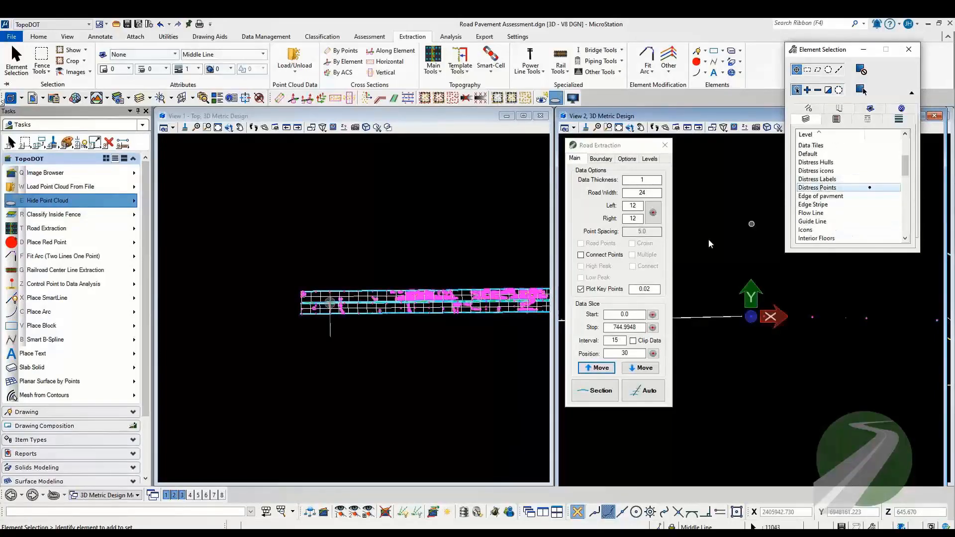
pyautogui.scroll(3, 421, 305)
pyautogui.scroll(3, 421, 305)
pyautogui.scroll(3, 805, 177)
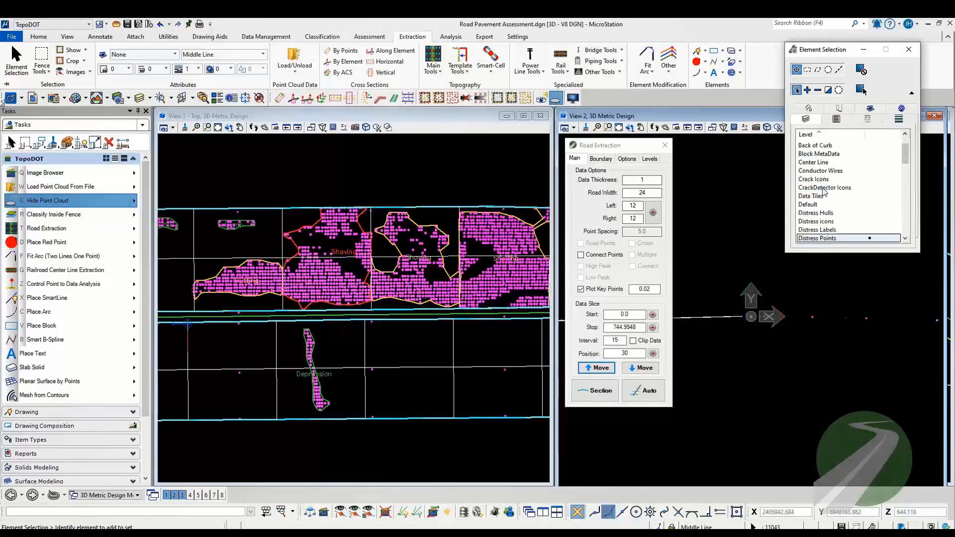
pyautogui.scroll(-5, 241, 330)
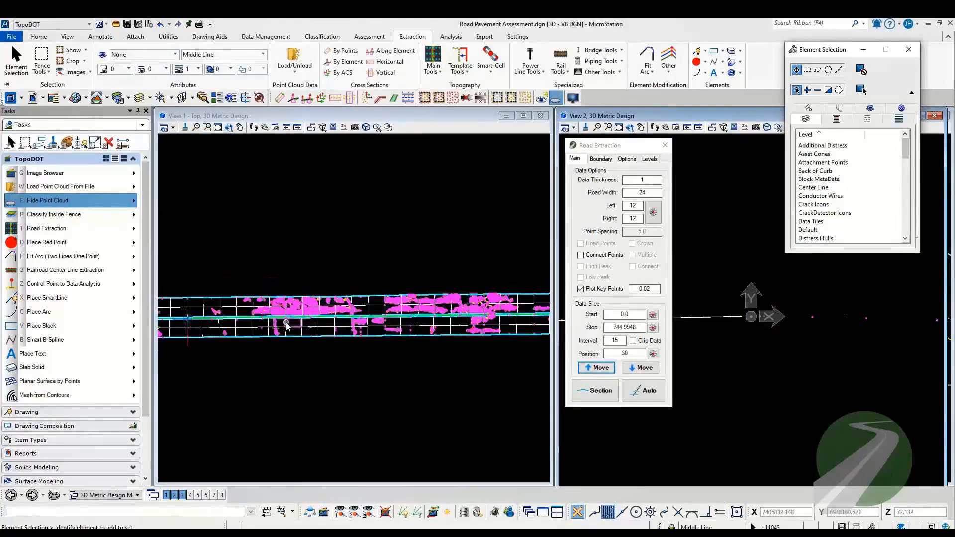
pyautogui.scroll(3, 240, 332)
# Step: Generate a mesh from the selected points, keeping the originals and removing long edges anywhere with an edge length of 30
pyautogui.click(88, 396)
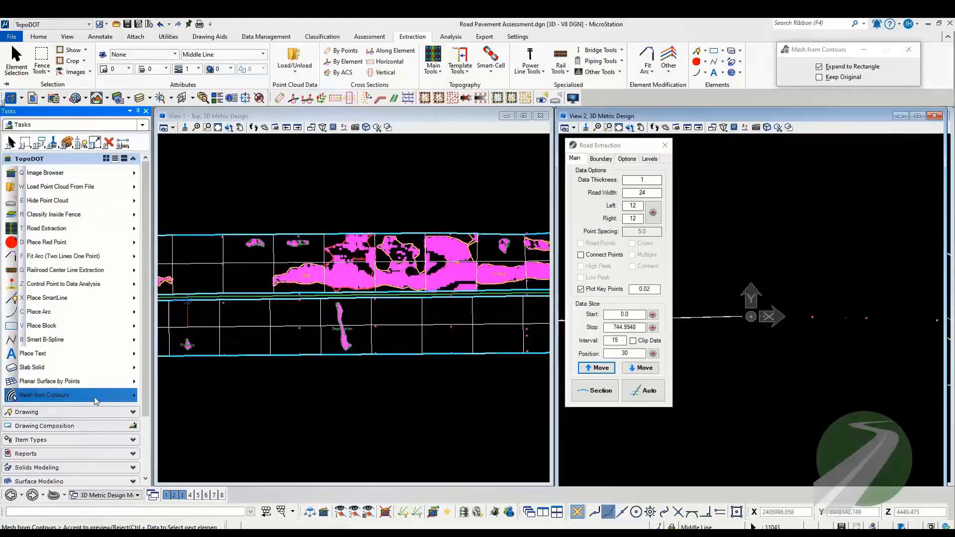
pyautogui.moveTo(130, 404)
pyautogui.click(239, 418)
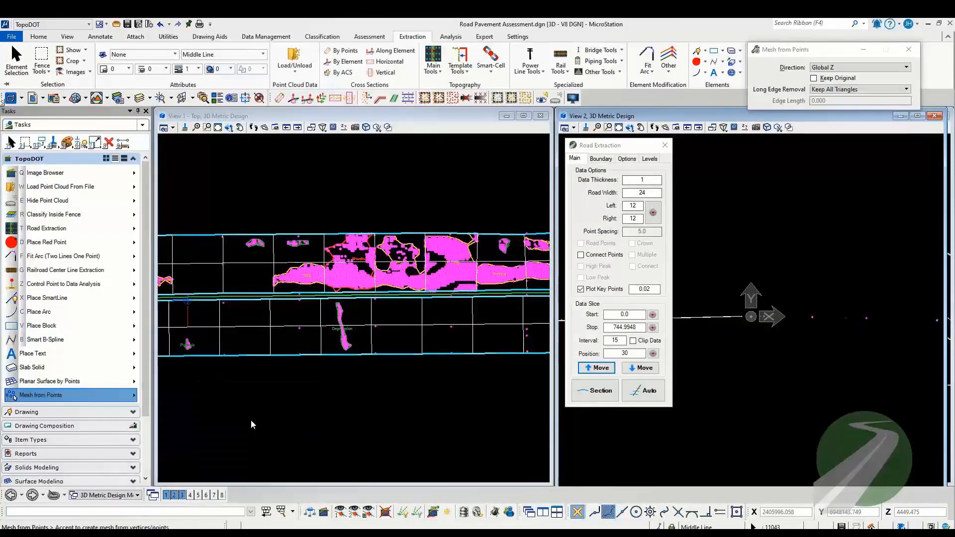
pyautogui.click(814, 78)
pyautogui.click(826, 90)
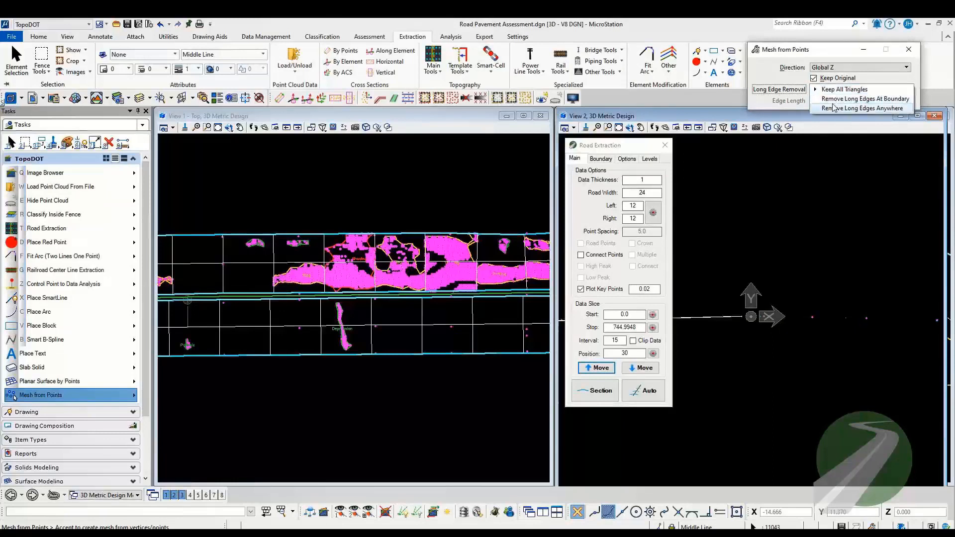
pyautogui.click(829, 106)
pyautogui.doubleClick(822, 102)
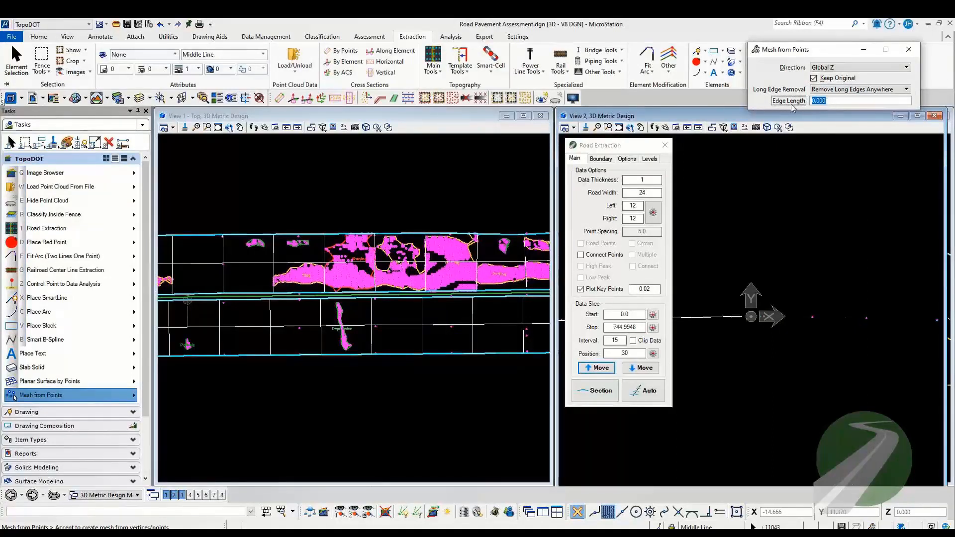
pyautogui.write('30')
pyautogui.press('Tab')
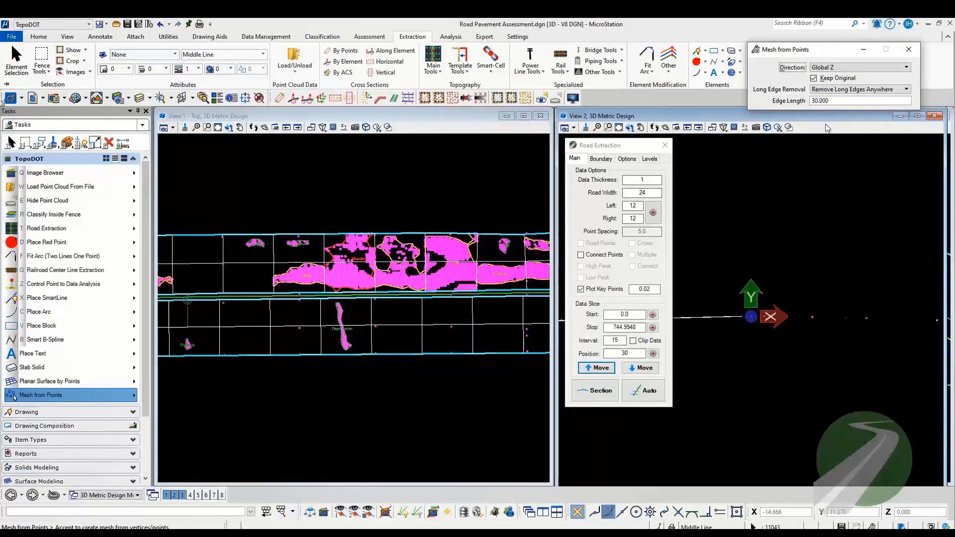
pyautogui.click(322, 297)
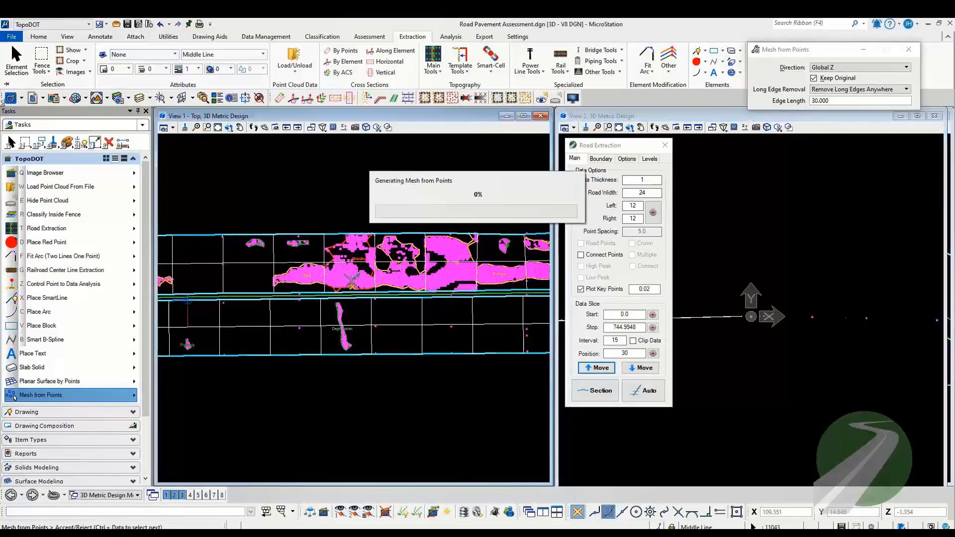
# Step: Shade the road mesh in View 1 with a smooth display style and adjust the global brightness
pyautogui.scroll(-5, 197, 306)
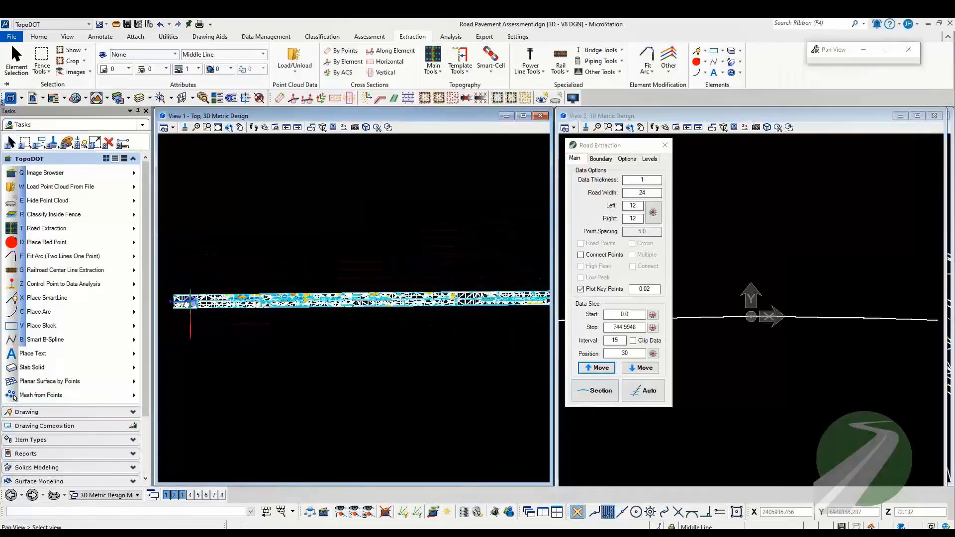
pyautogui.scroll(6, 196, 307)
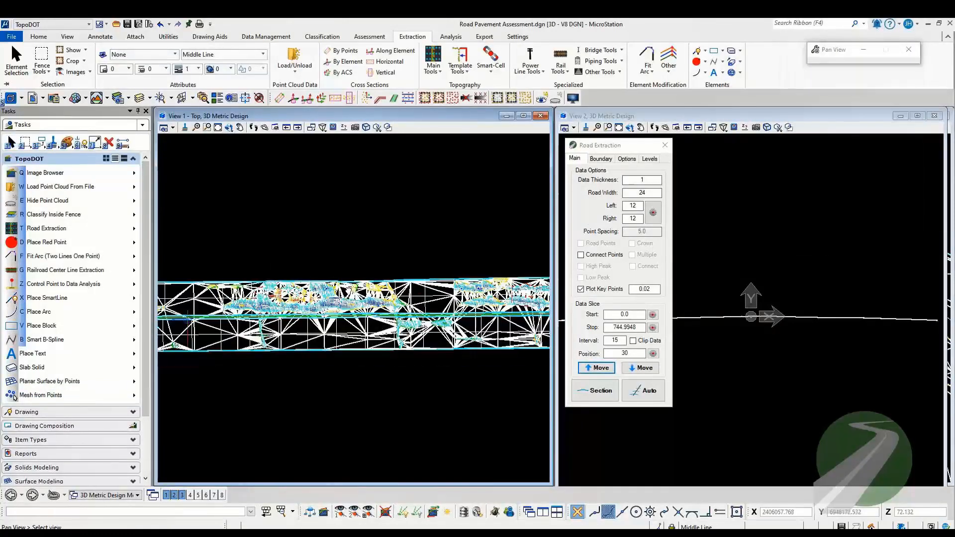
pyautogui.scroll(2, 272, 313)
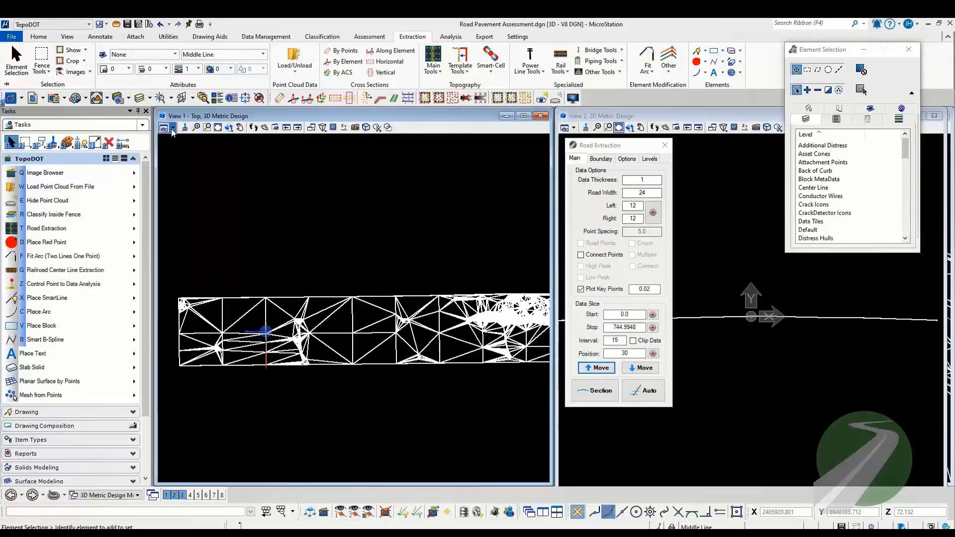
pyautogui.click(172, 128)
pyautogui.click(244, 170)
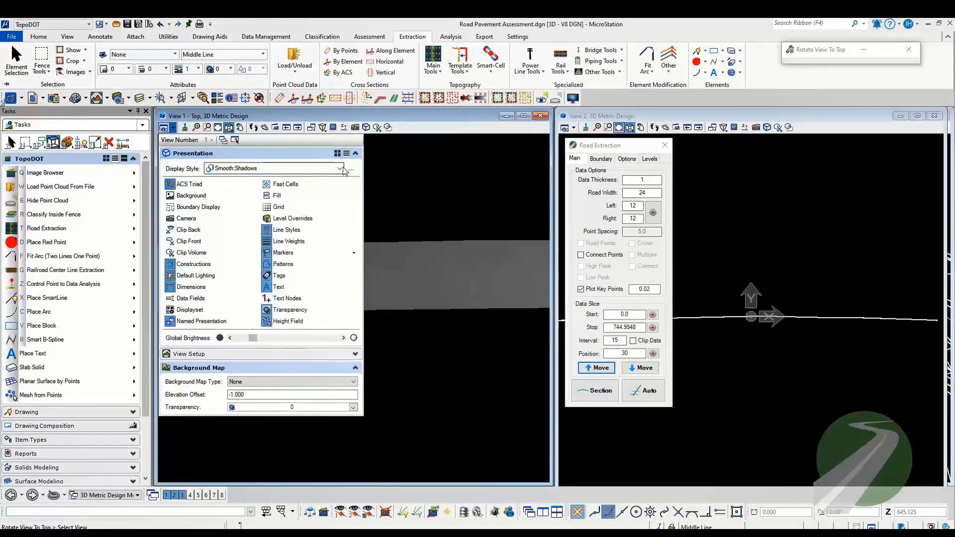
pyautogui.click(343, 169)
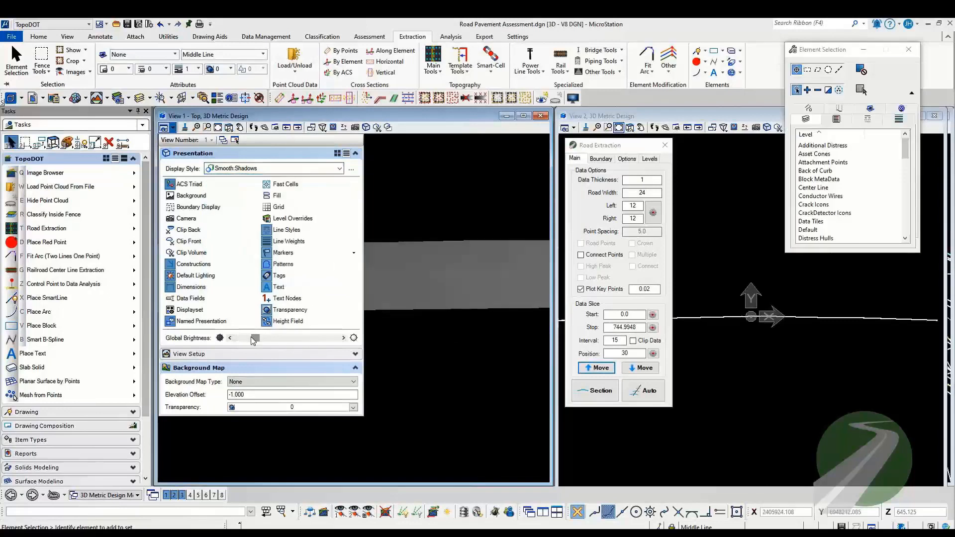
pyautogui.moveTo(254, 339); pyautogui.dragTo(265, 339)
pyautogui.click(397, 351)
pyautogui.scroll(3, 296, 294)
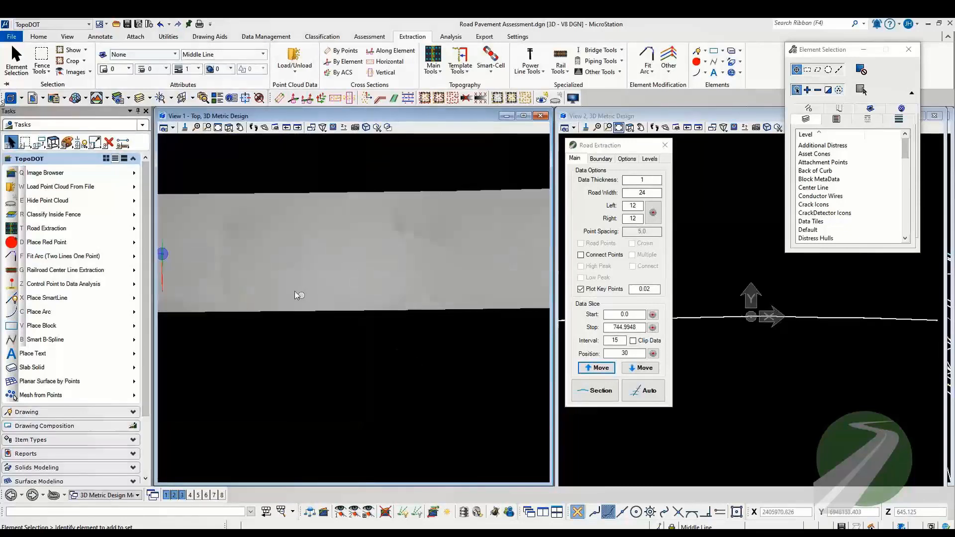
# Step: Examine the relief of the shaded road mesh up close and start the Rotate View tool for View 1
pyautogui.scroll(1, 297, 294)
pyautogui.scroll(-2, 324, 259)
pyautogui.moveTo(324, 260); pyautogui.dragTo(314, 334, button='middle')
pyautogui.scroll(2, 343, 329)
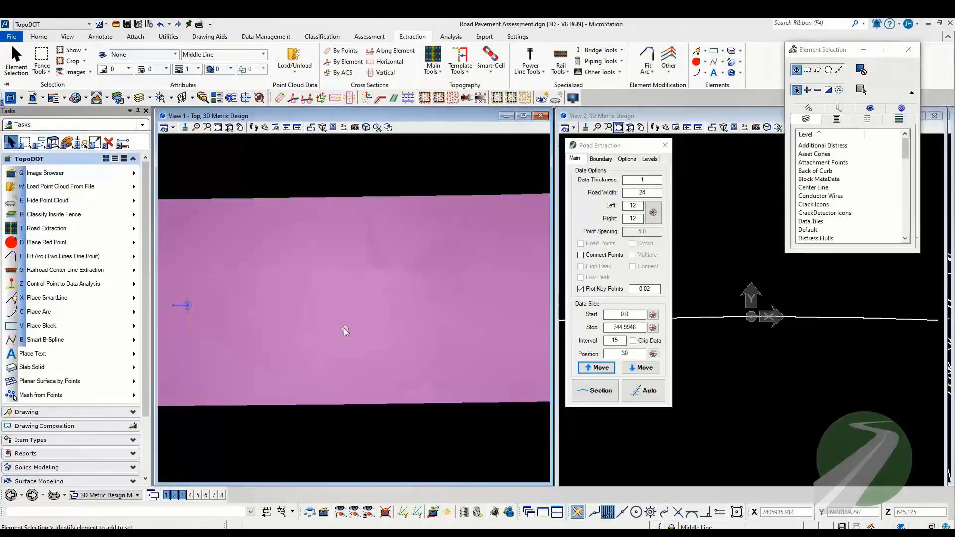
pyautogui.click(229, 127)
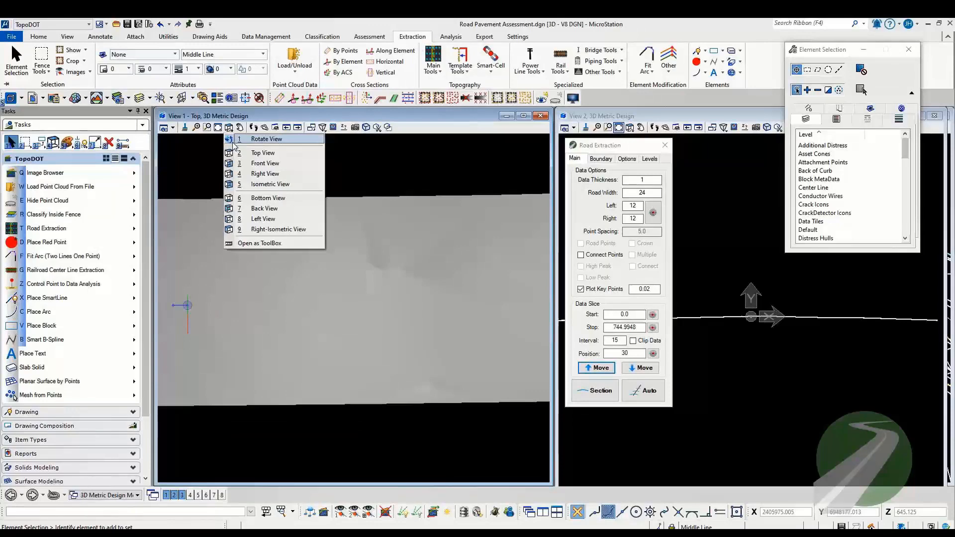
pyautogui.click(234, 142)
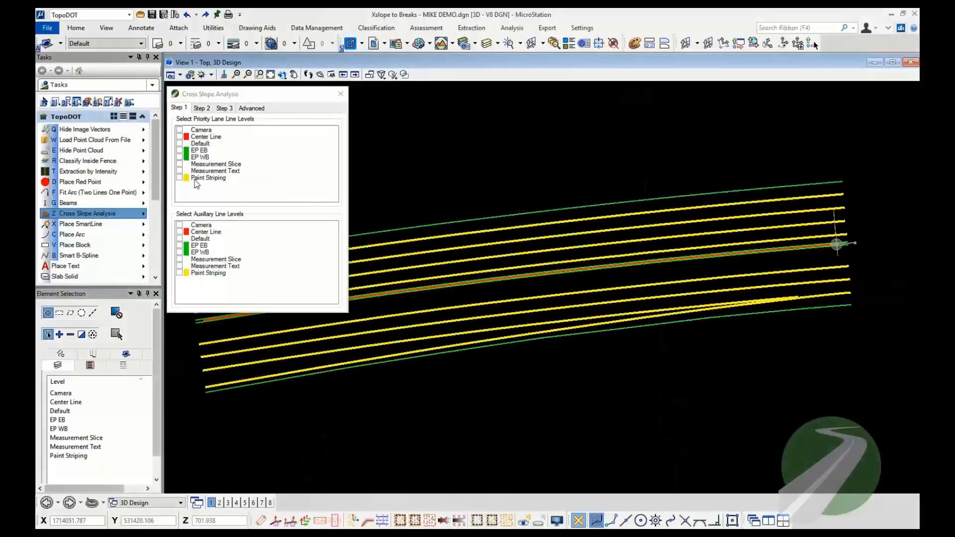
# Step: For the Cross Slope Analysis, choose Paint Striping as the priority lane line level and EP EB and EP WB as auxiliary levels
pyautogui.click(179, 178)
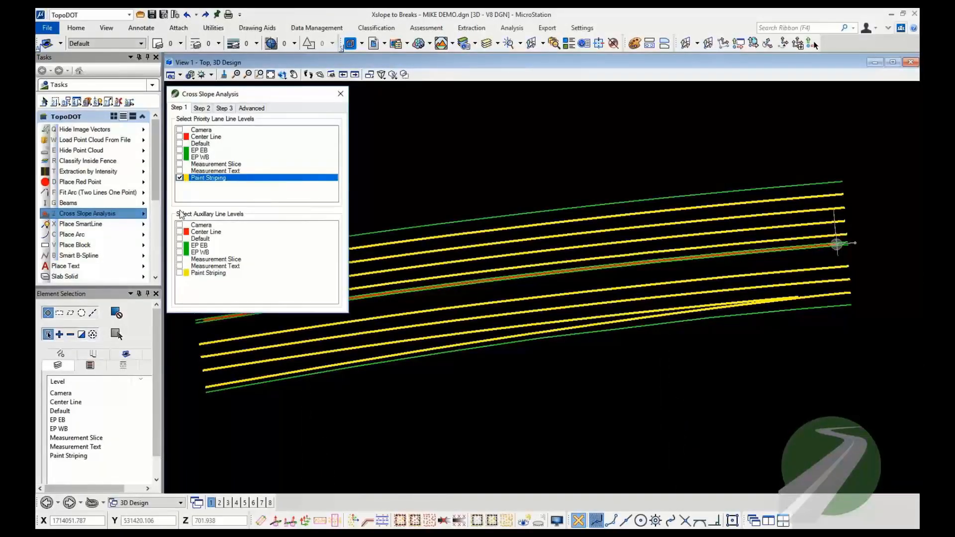
pyautogui.click(179, 245)
pyautogui.click(181, 252)
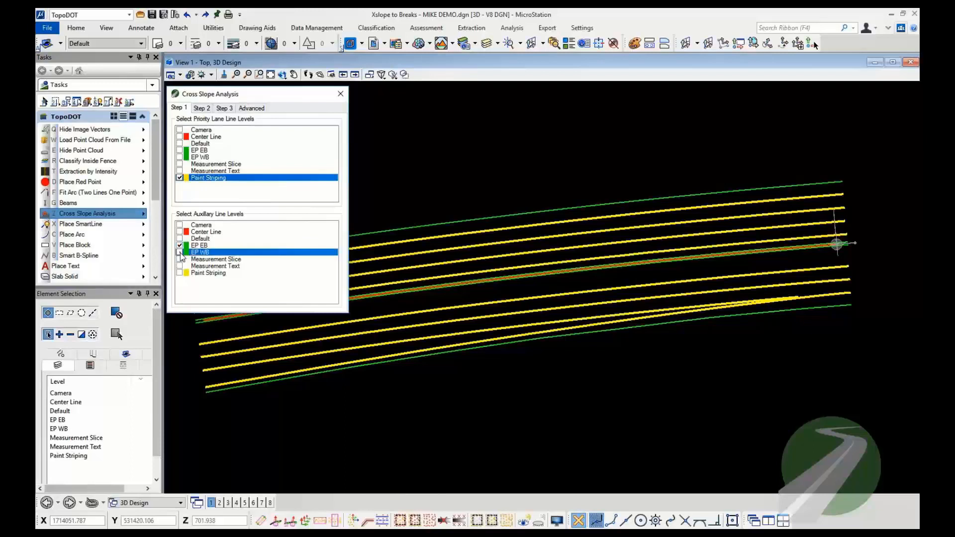
# Step: Add a red color threshold at 2% to the cross slope coloring
pyautogui.click(201, 108)
pyautogui.click(315, 159)
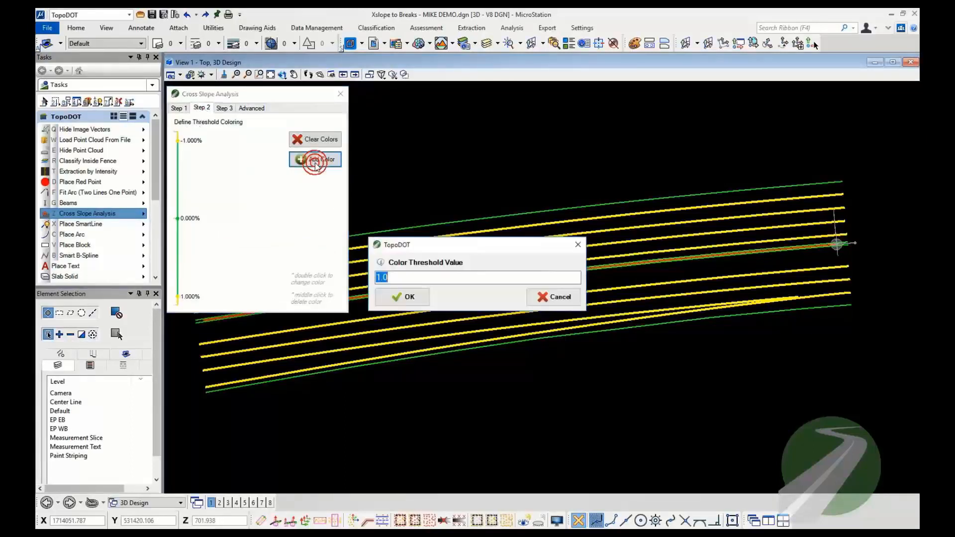
pyautogui.write('2')
pyautogui.click(421, 299)
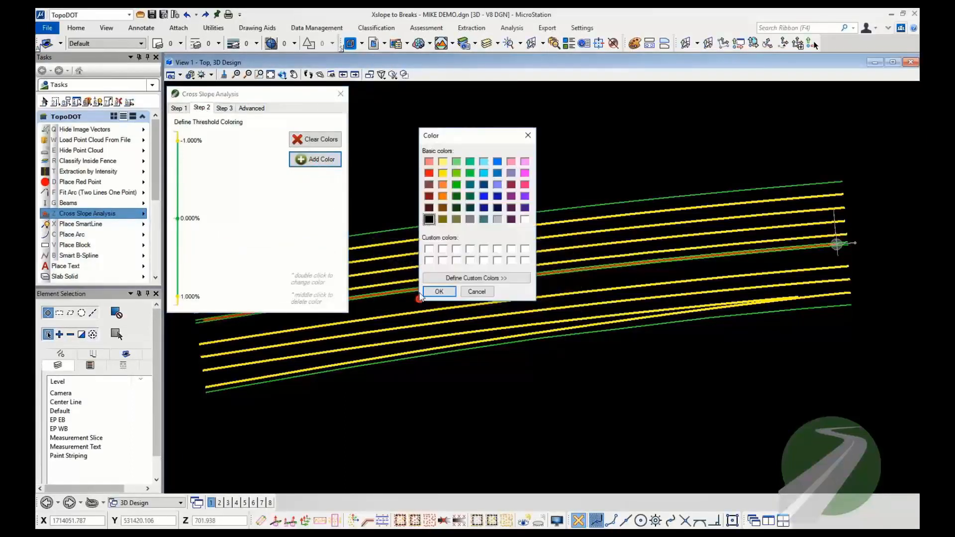
pyautogui.click(429, 173)
pyautogui.click(439, 292)
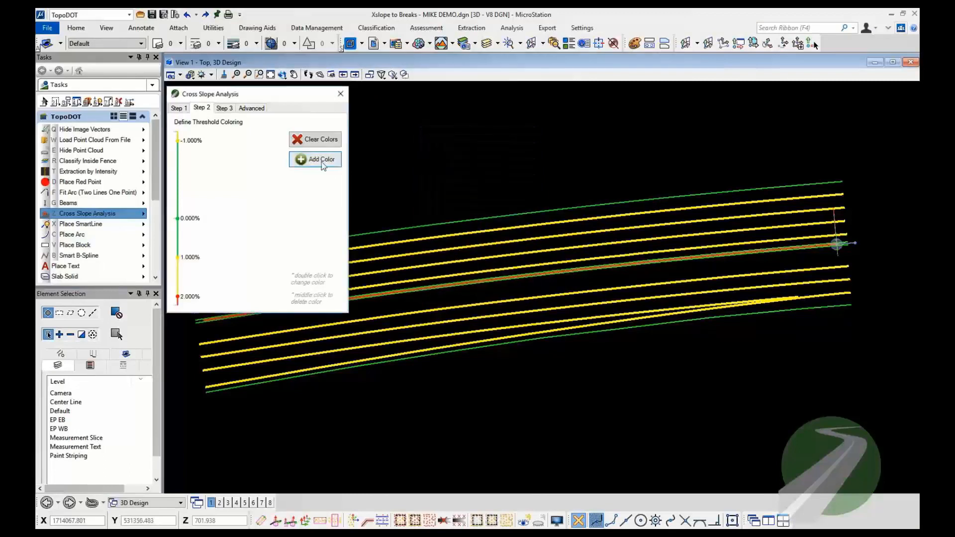
# Step: Add a matching red color threshold at -2% to the cross slope coloring
pyautogui.click(319, 160)
pyautogui.write('-2')
pyautogui.press('Return')
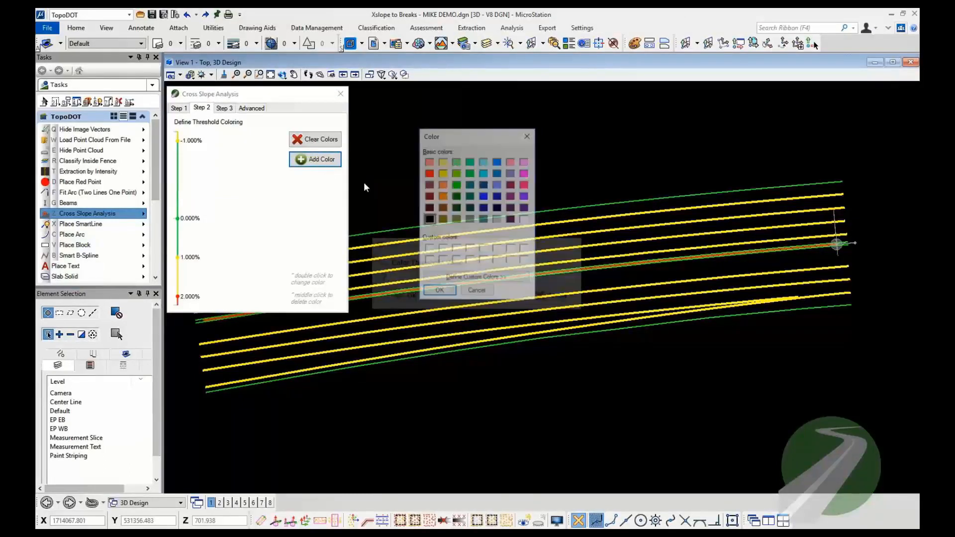
pyautogui.click(439, 292)
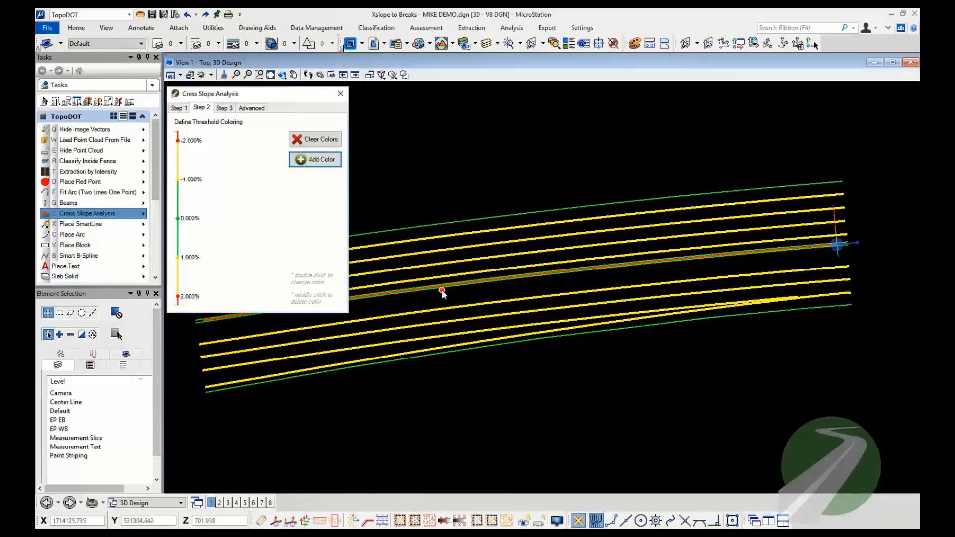
# Step: Assign the road's center line as the stationing element and process the Cross Slope evaluation
pyautogui.click(230, 109)
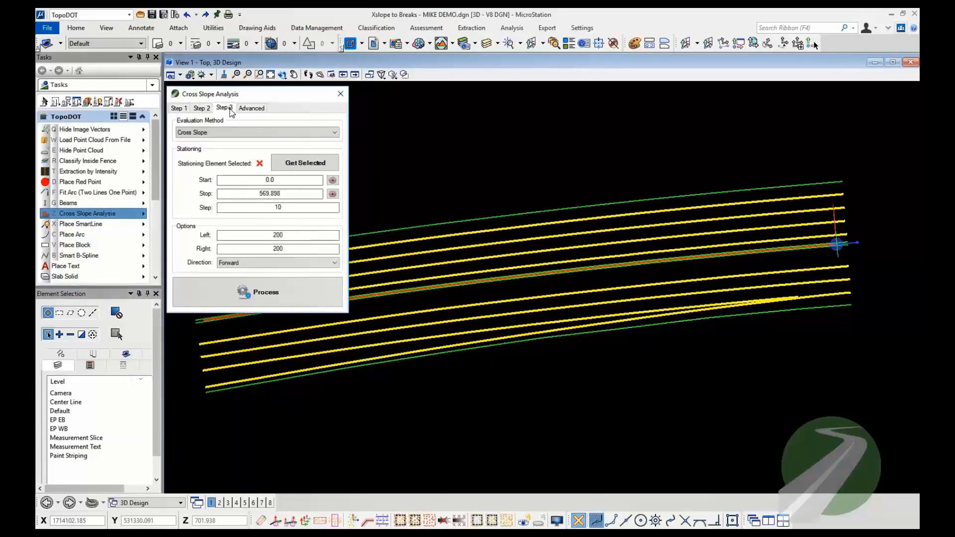
pyautogui.click(539, 277)
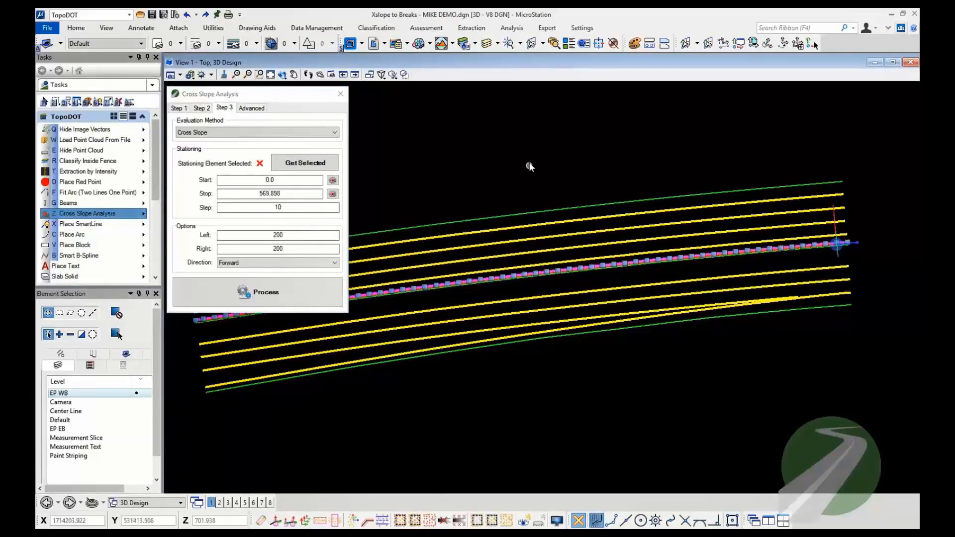
pyautogui.click(306, 164)
pyautogui.click(262, 301)
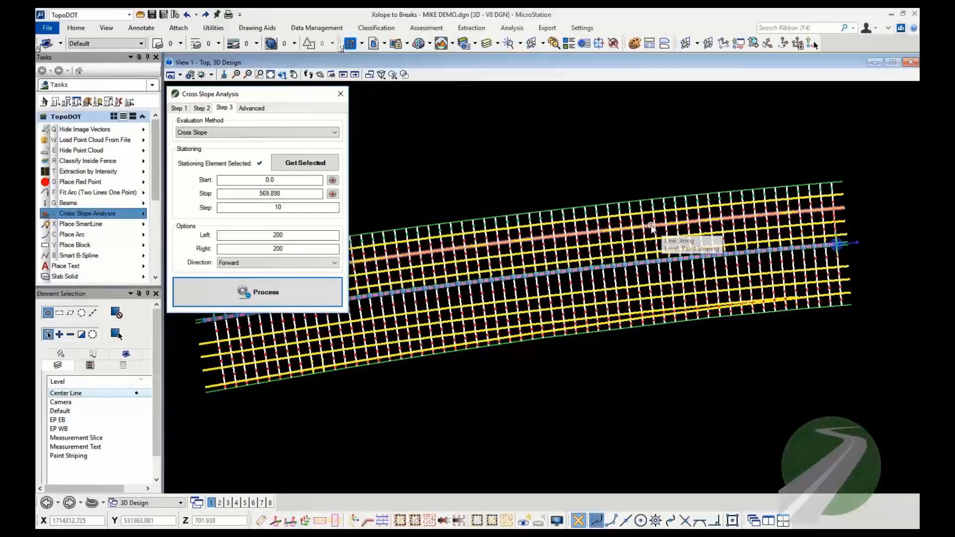
# Step: Examine the Lane 3 slope label at station 150 in the drawing, then compare it with the station 150 row in the Excel report
pyautogui.scroll(10, 689, 228)
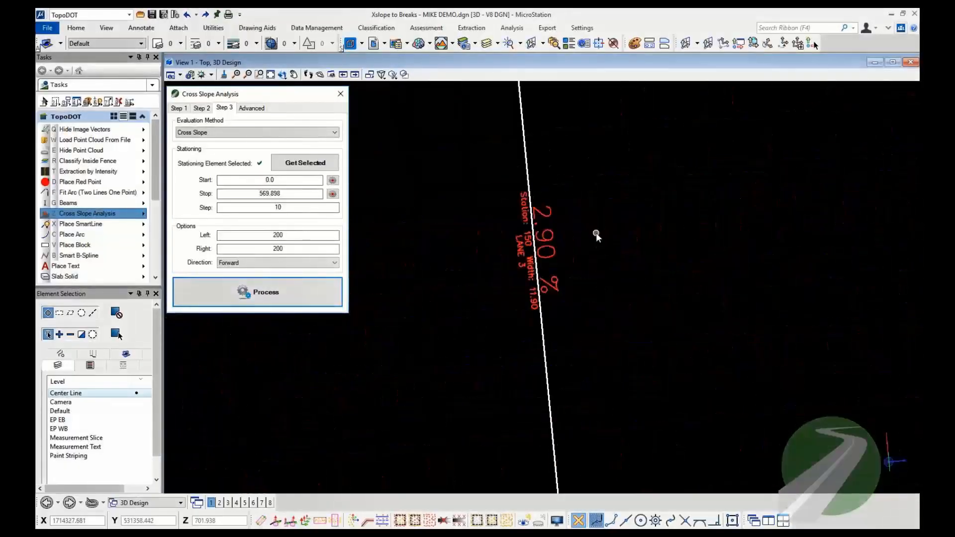
pyautogui.scroll(2, 597, 236)
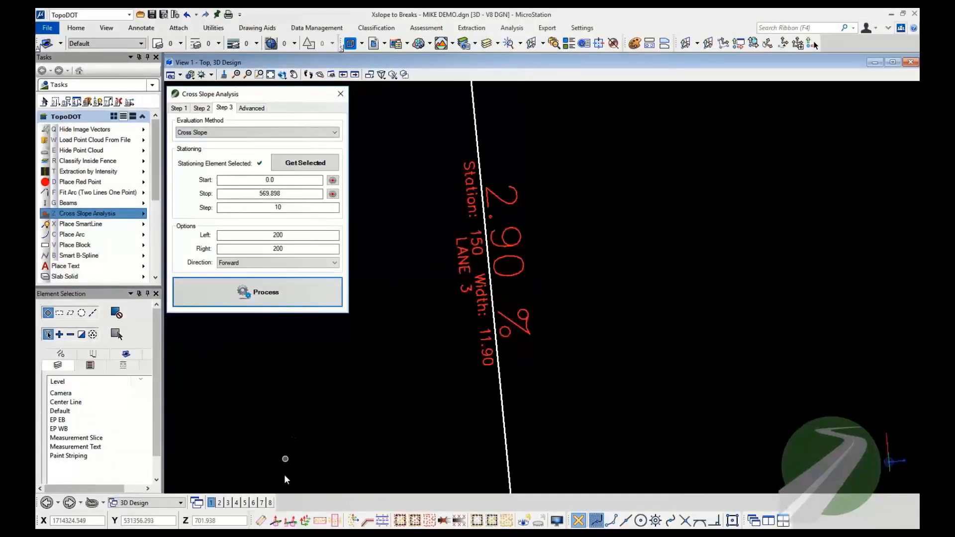
pyautogui.click(285, 535)
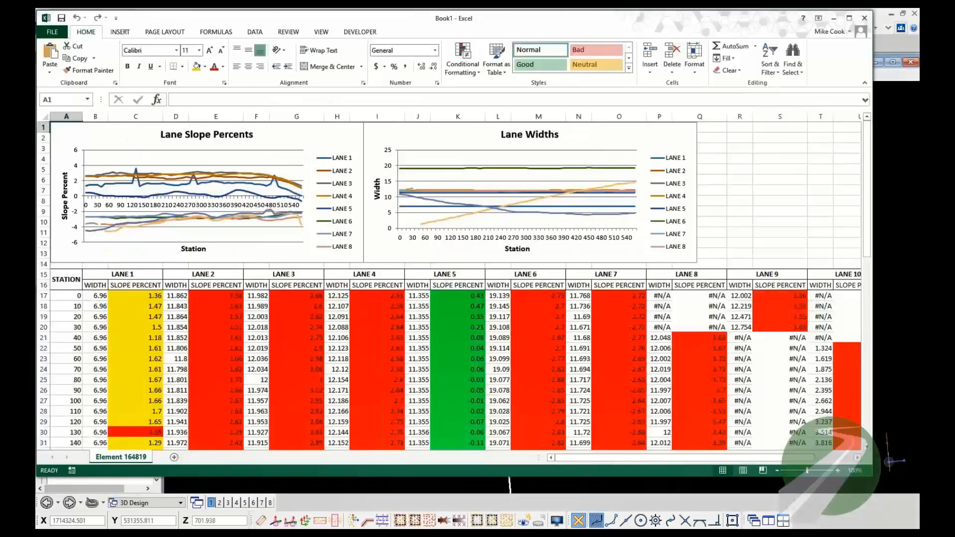
pyautogui.scroll(-2, 197, 341)
pyautogui.scroll(-2, 197, 342)
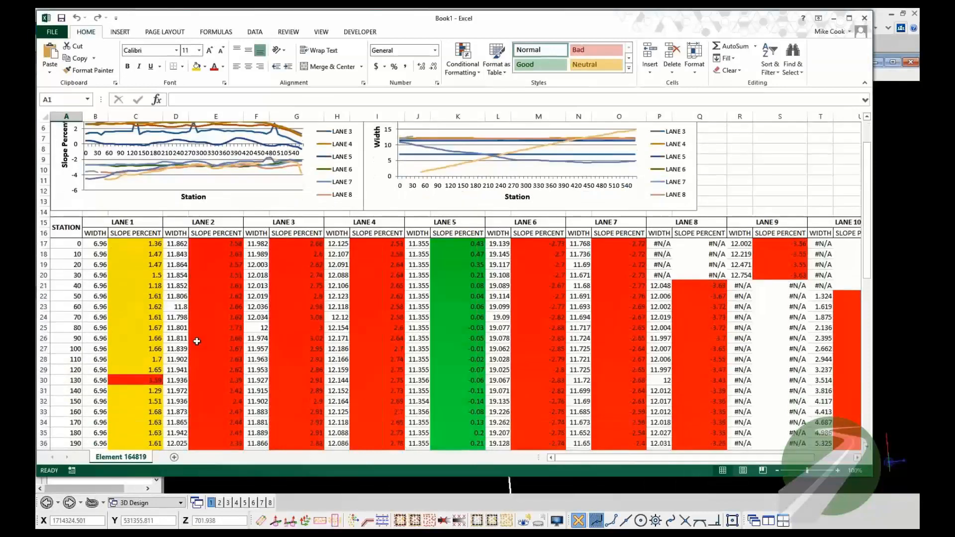
pyautogui.click(76, 357)
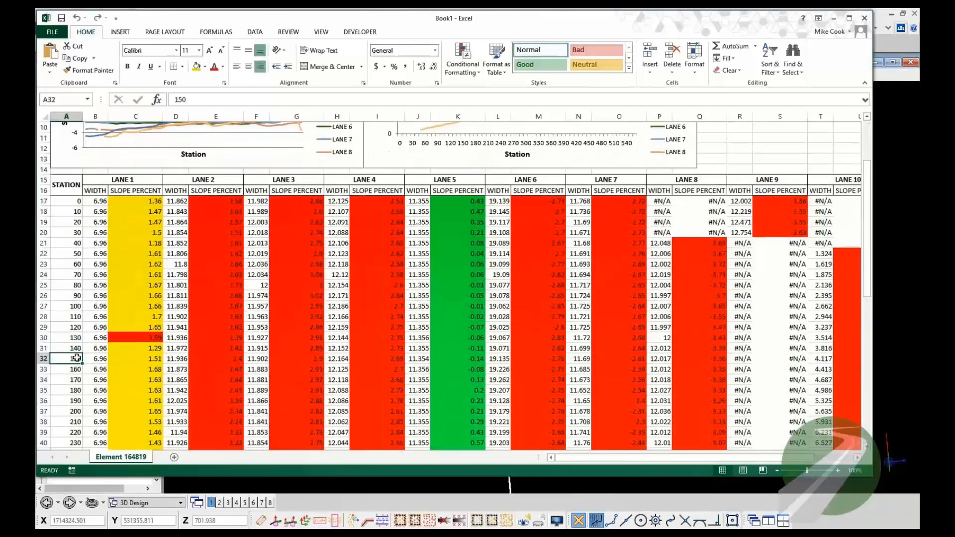
pyautogui.click(44, 358)
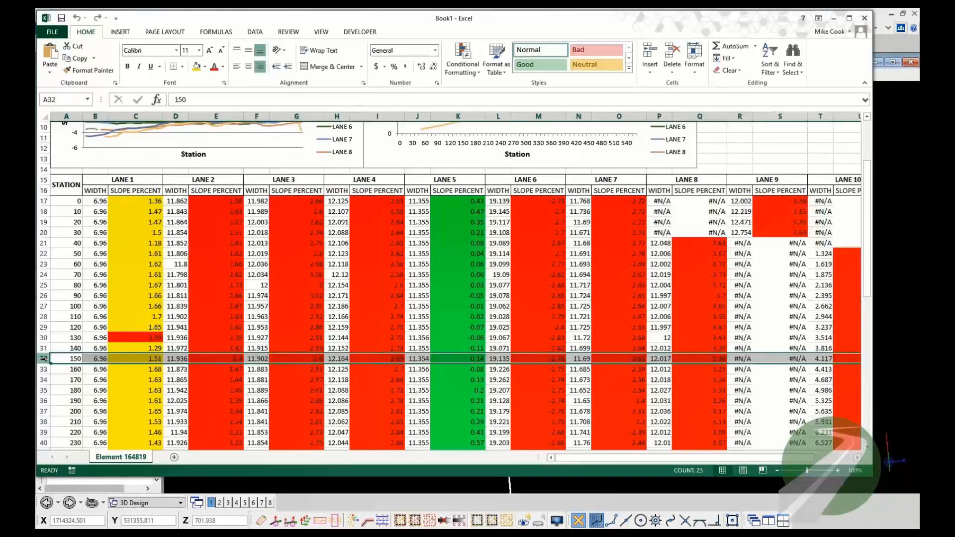
pyautogui.click(293, 359)
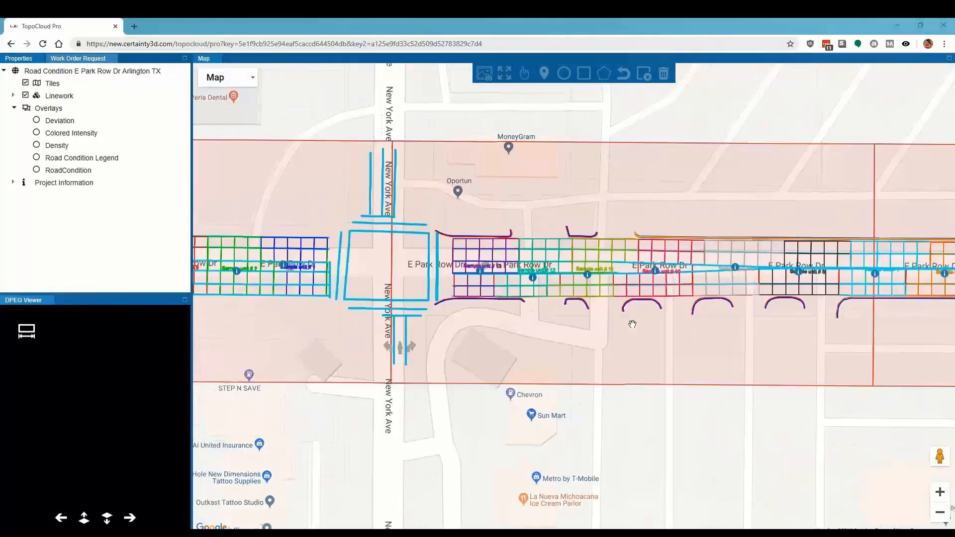
# Step: In TopoCloud Pro, expand the linework levels and hide the Tiles and the Road Blocks level on the map
pyautogui.moveTo(528, 351); pyautogui.dragTo(454, 357)
pyautogui.click(13, 97)
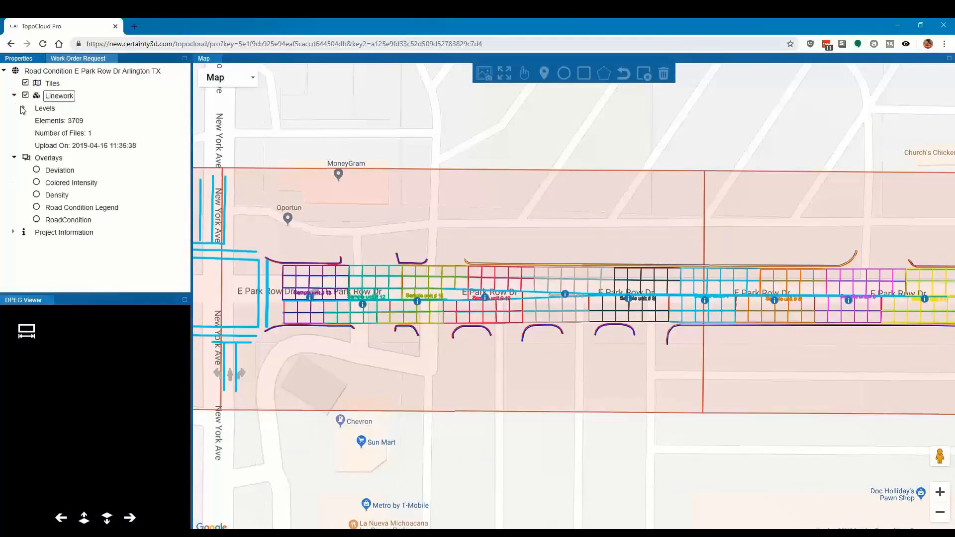
pyautogui.click(24, 109)
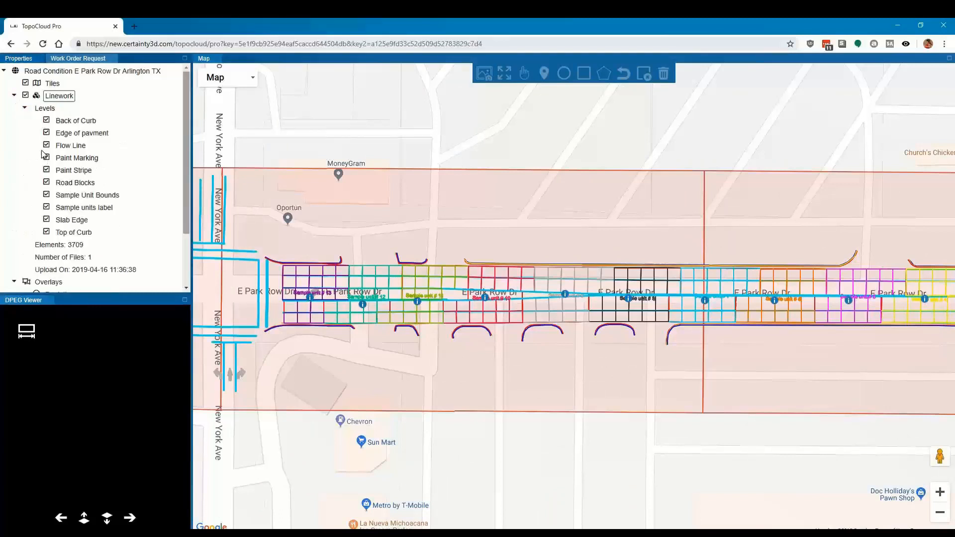
pyautogui.click(25, 83)
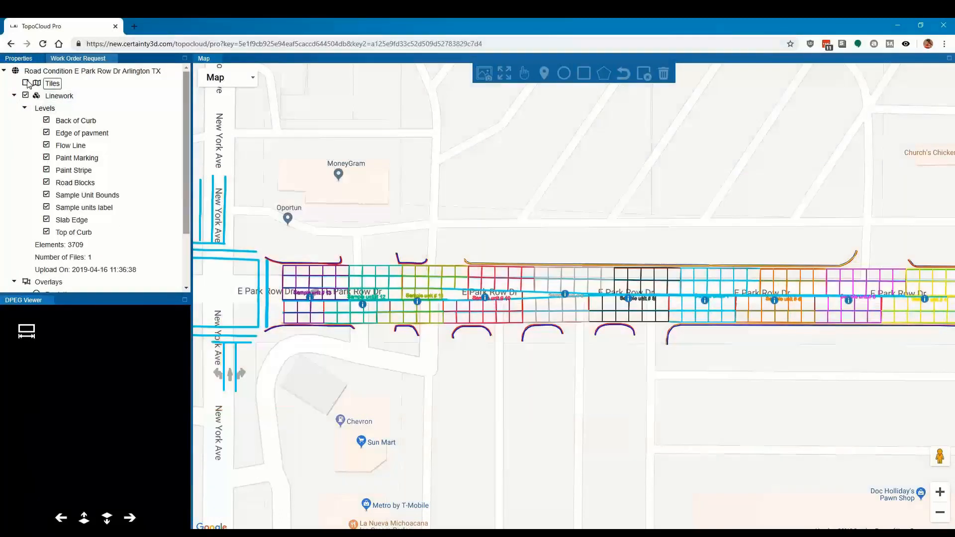
pyautogui.click(46, 182)
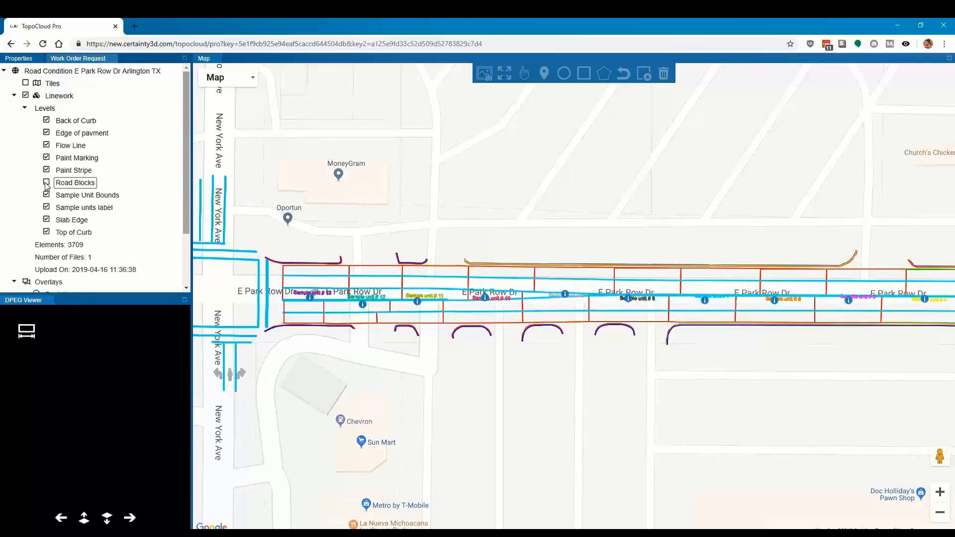
# Step: Inspect the PCI and rating details of sample units 6, 5 and 4 along E Park Row Dr
pyautogui.moveTo(800, 331); pyautogui.dragTo(622, 326)
pyautogui.click(583, 298)
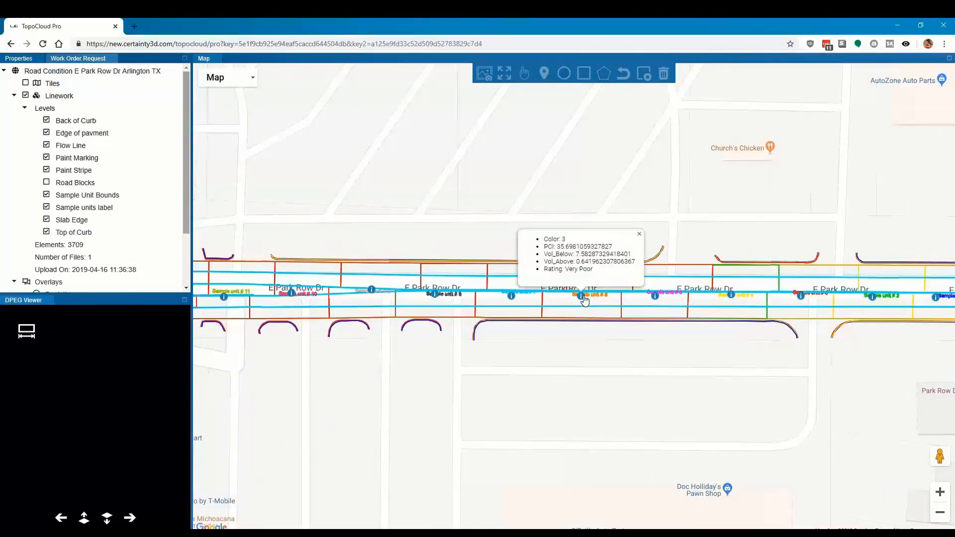
pyautogui.click(657, 298)
pyautogui.moveTo(731, 313); pyautogui.dragTo(647, 314)
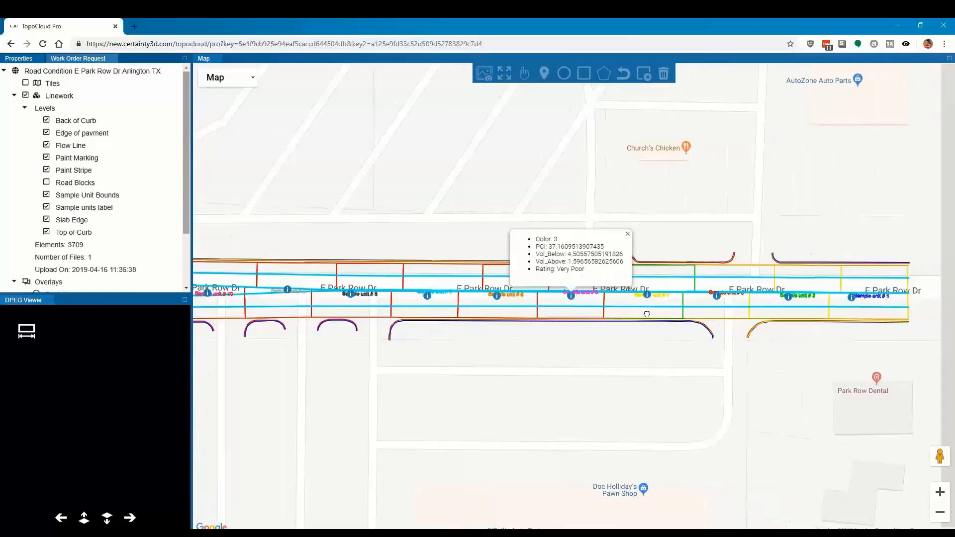
pyautogui.click(642, 295)
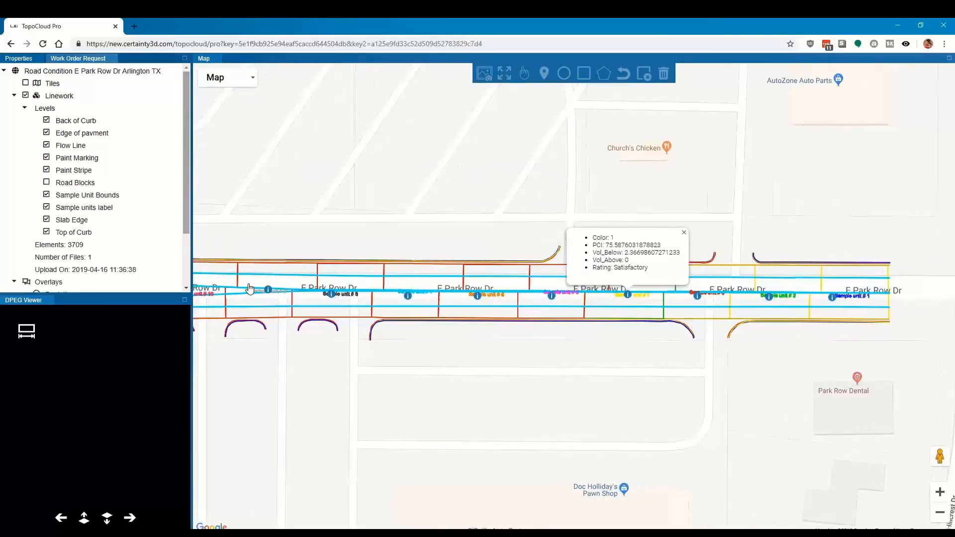
# Step: Hide the Paint Marking, Paint Stripe, Sample Unit Bounds, Sample units label and Slab Edge levels, keeping Flow Line visible
pyautogui.click(47, 157)
pyautogui.click(47, 170)
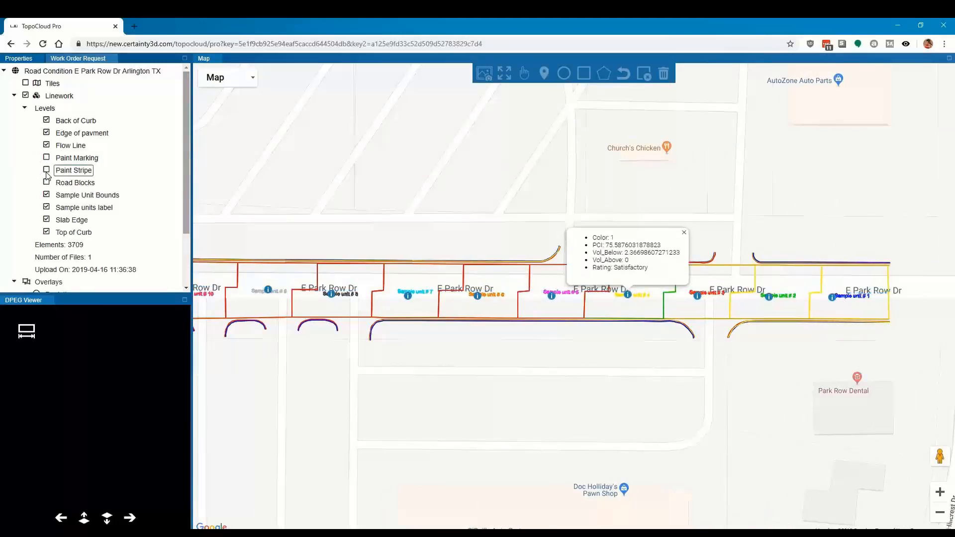
pyautogui.click(47, 145)
pyautogui.click(47, 145)
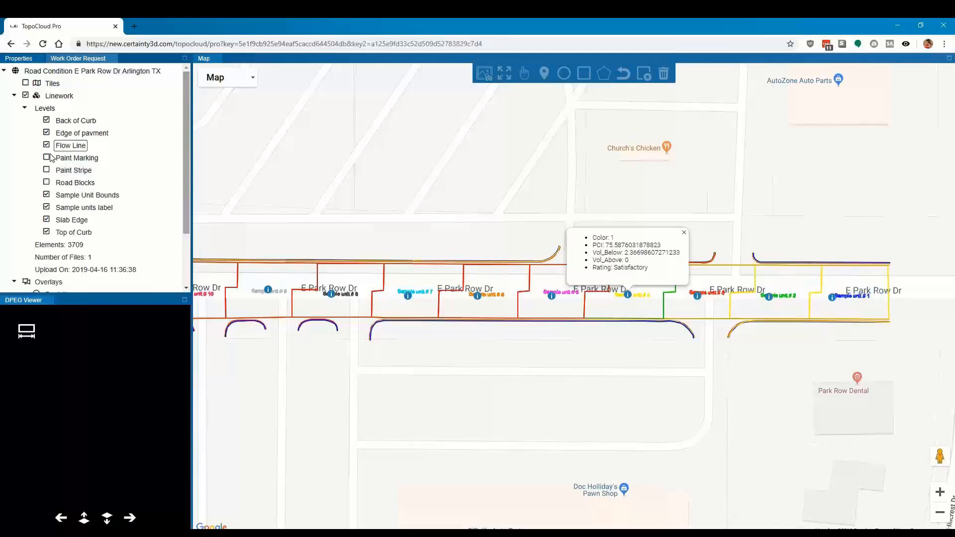
pyautogui.click(47, 194)
pyautogui.click(47, 207)
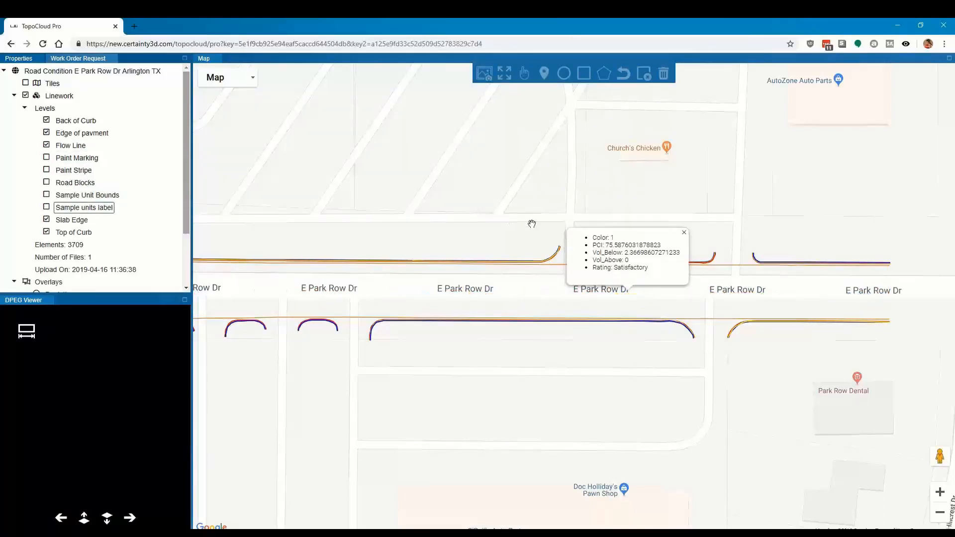
pyautogui.click(48, 220)
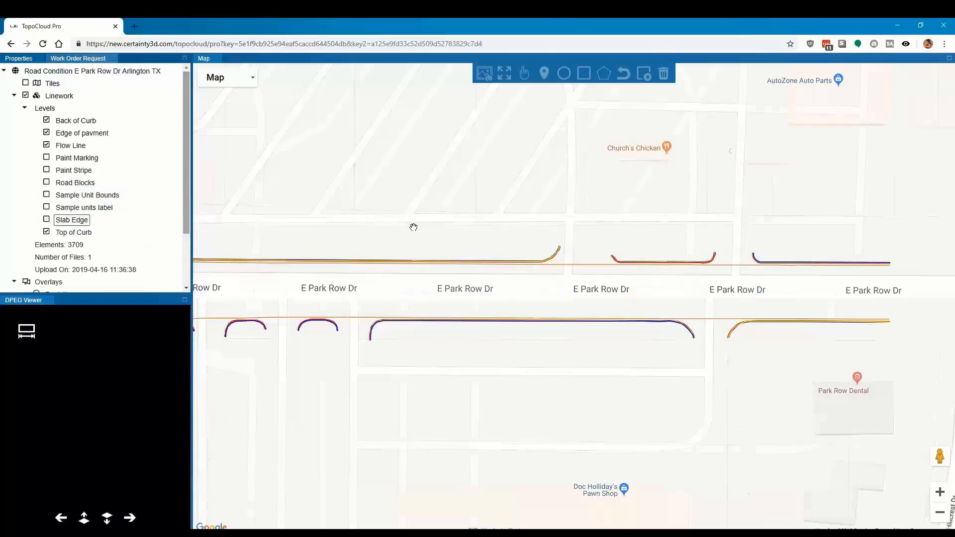
# Step: Collapse the linework list, display the Colored Intensity overlay and examine it along E Park Row Dr
pyautogui.moveTo(414, 226); pyautogui.dragTo(589, 258)
pyautogui.scroll(-1, 588, 258)
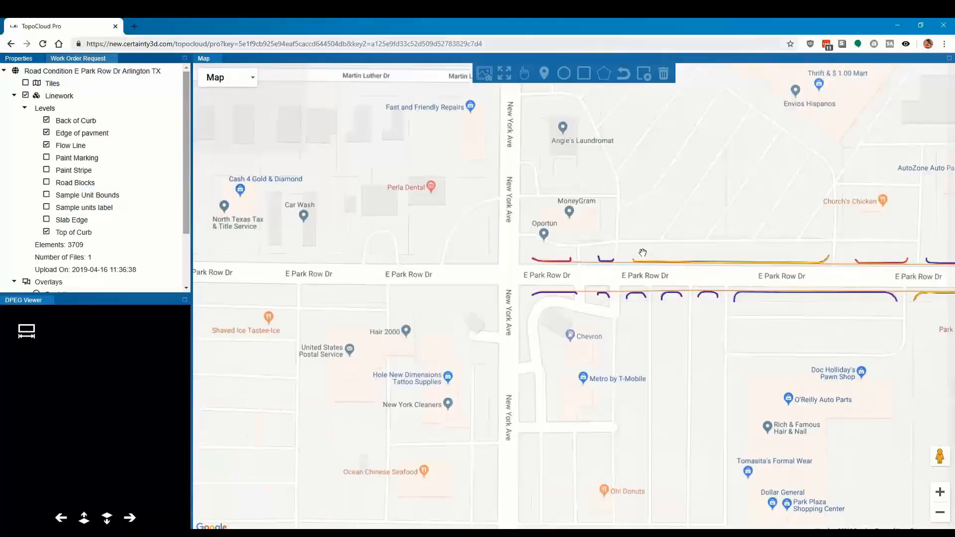
pyautogui.click(14, 96)
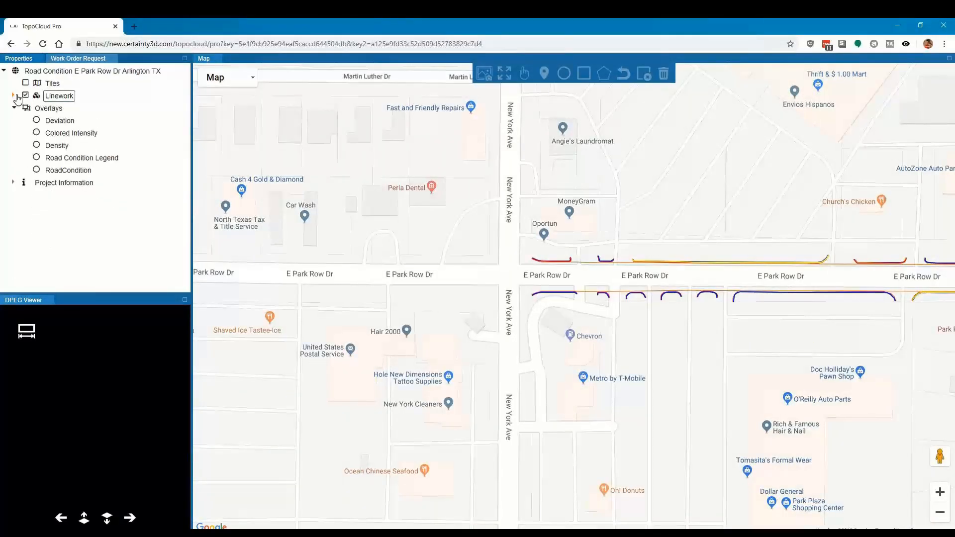
pyautogui.click(37, 133)
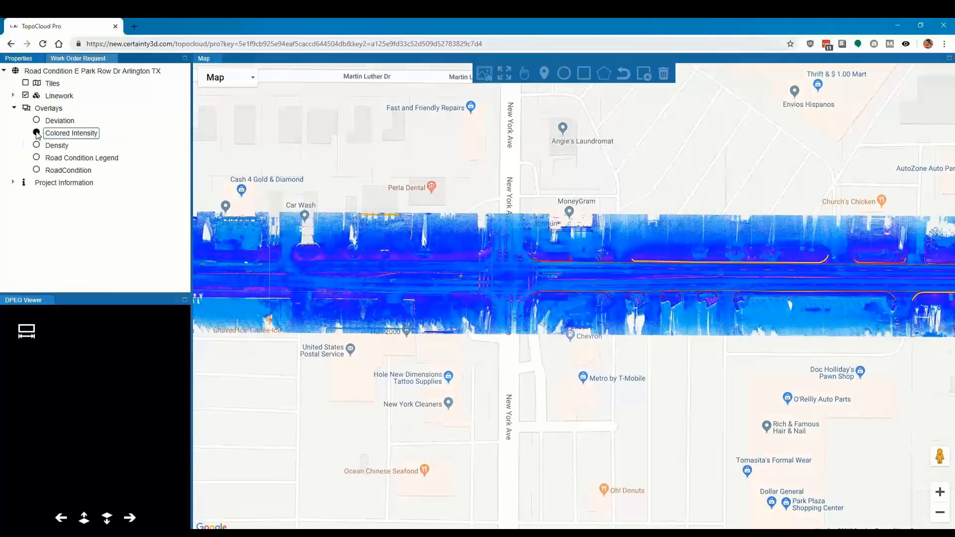
pyautogui.moveTo(846, 297); pyautogui.dragTo(377, 288)
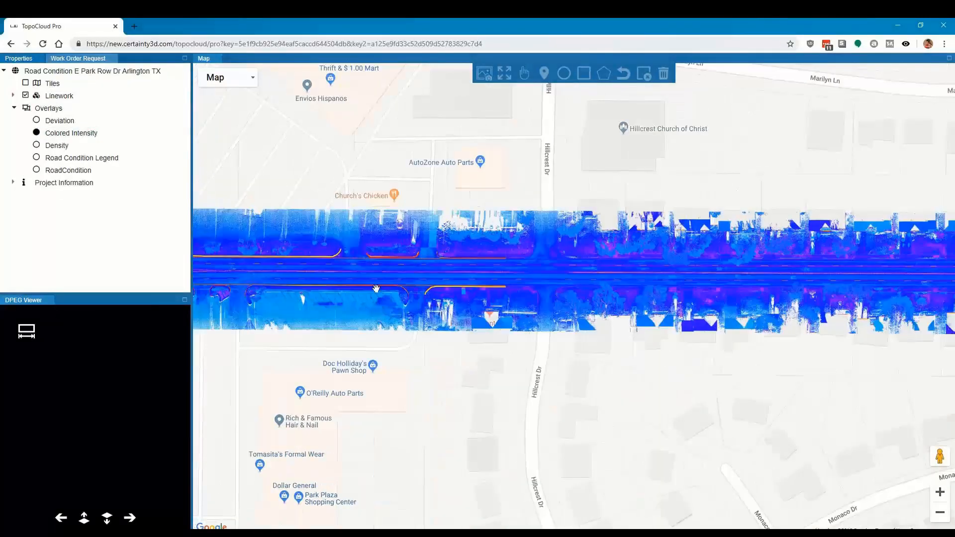
pyautogui.moveTo(722, 283); pyautogui.dragTo(398, 280)
pyautogui.moveTo(722, 275); pyautogui.dragTo(866, 299)
pyautogui.moveTo(256, 284); pyautogui.dragTo(640, 285)
pyautogui.moveTo(444, 287); pyautogui.dragTo(945, 293)
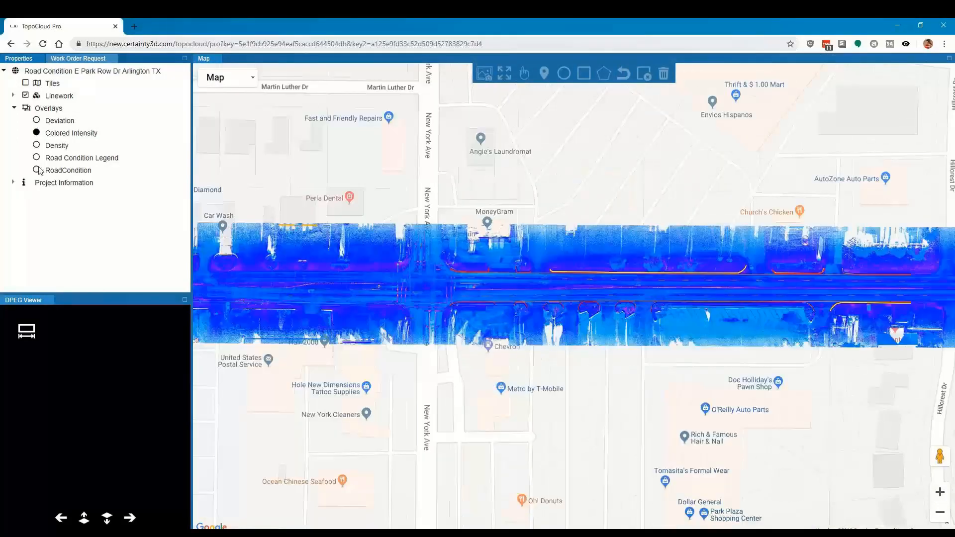
# Step: Display the RoadCondition overlay and set the base map to Satellite
pyautogui.click(36, 170)
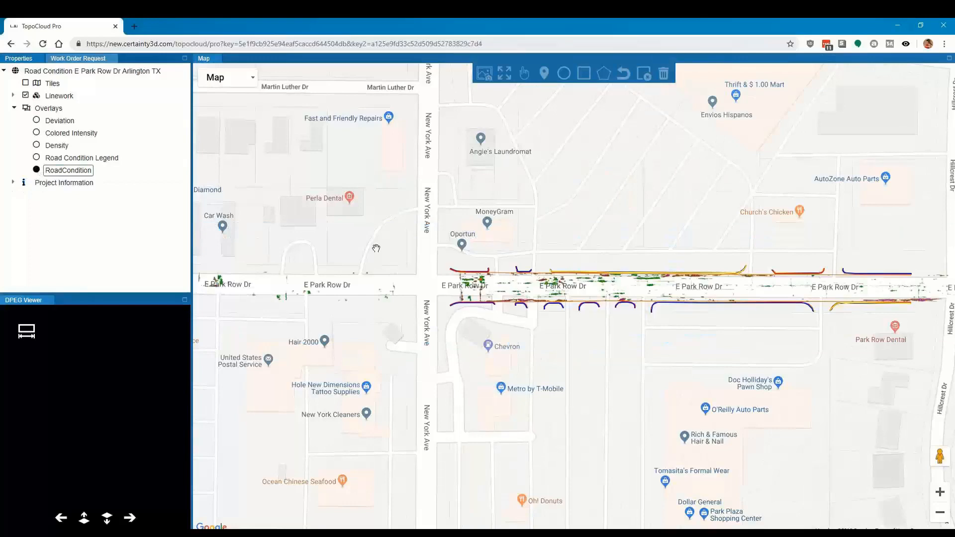
pyautogui.scroll(2, 518, 278)
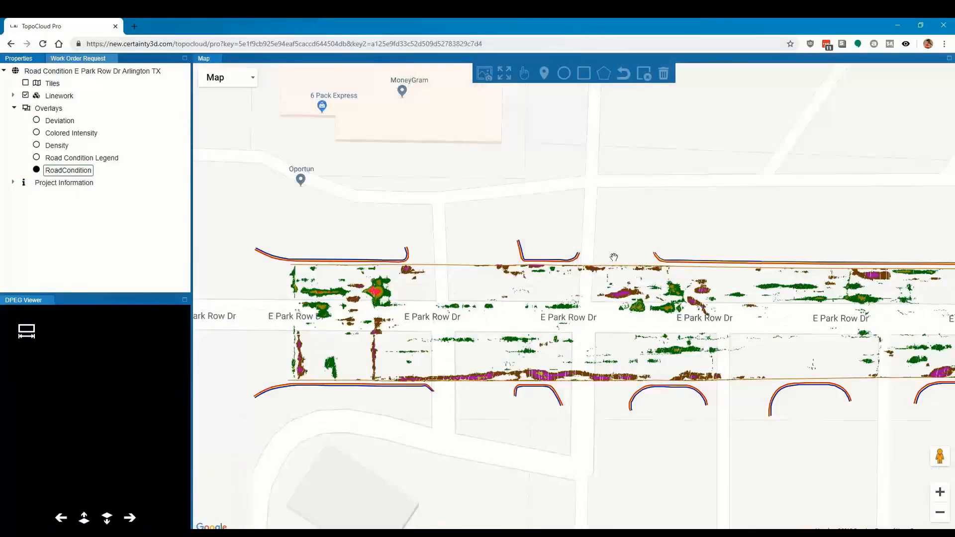
pyautogui.click(249, 81)
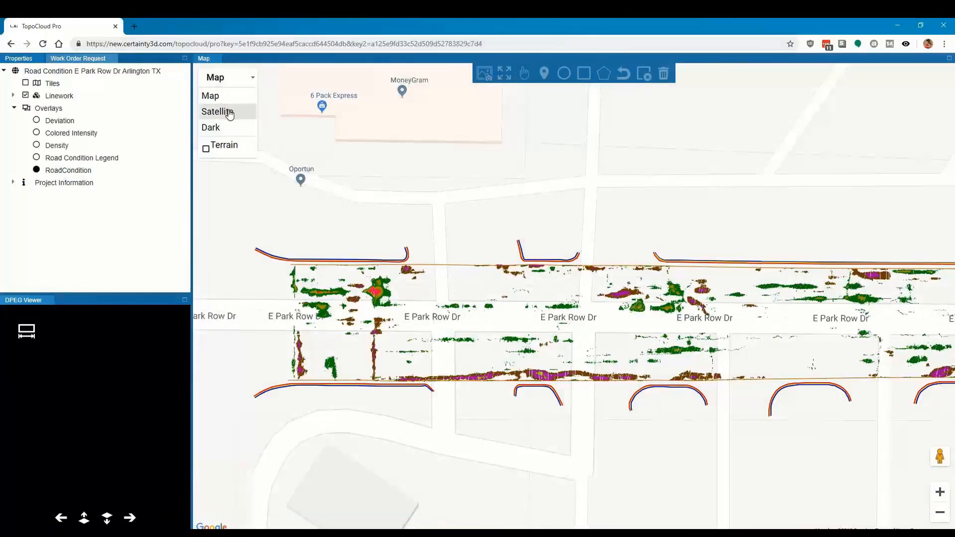
pyautogui.click(219, 112)
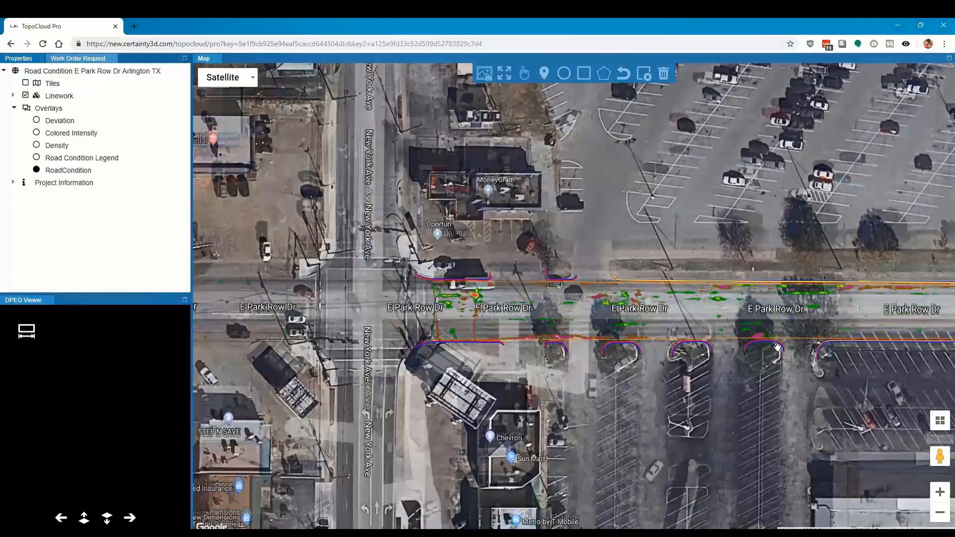
# Step: Examine the road condition overlay along E Park Row Dr eastward past Morningside Dr, returning to the New York Ave intersection
pyautogui.moveTo(807, 324); pyautogui.dragTo(454, 328)
pyautogui.moveTo(863, 326); pyautogui.dragTo(309, 299)
pyautogui.moveTo(662, 288); pyautogui.dragTo(408, 282)
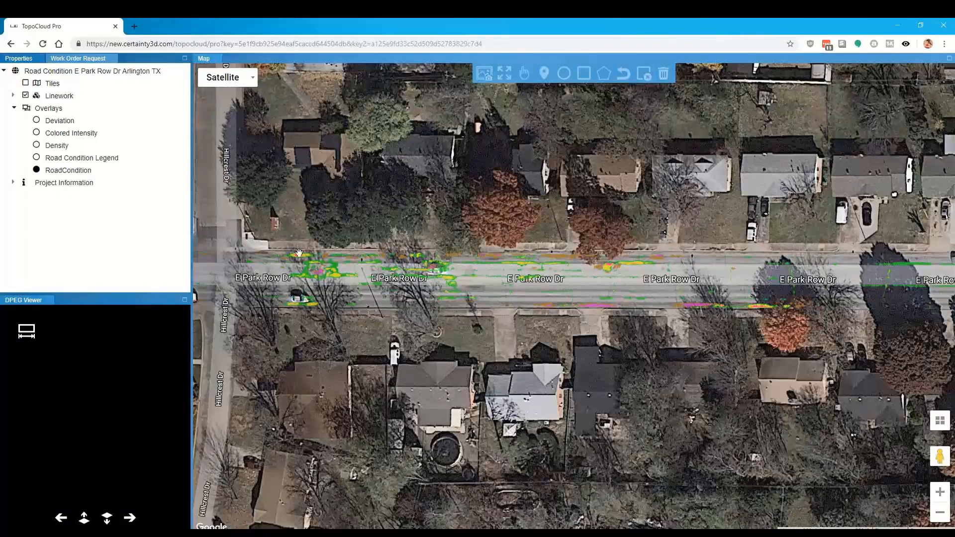
pyautogui.moveTo(818, 281); pyautogui.dragTo(487, 296)
pyautogui.moveTo(719, 298); pyautogui.dragTo(394, 300)
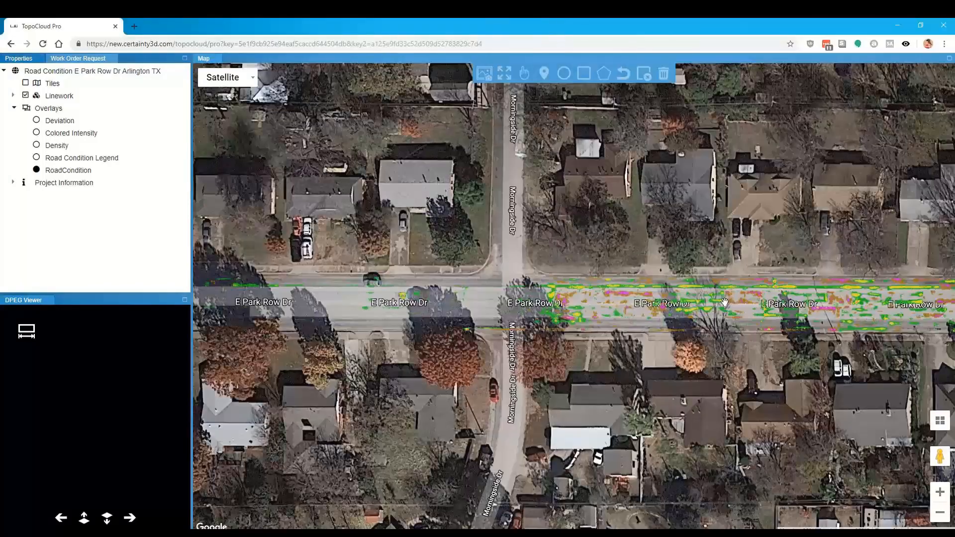
pyautogui.moveTo(846, 301); pyautogui.dragTo(527, 303)
pyautogui.moveTo(881, 298); pyautogui.dragTo(523, 301)
pyautogui.moveTo(854, 307); pyautogui.dragTo(512, 307)
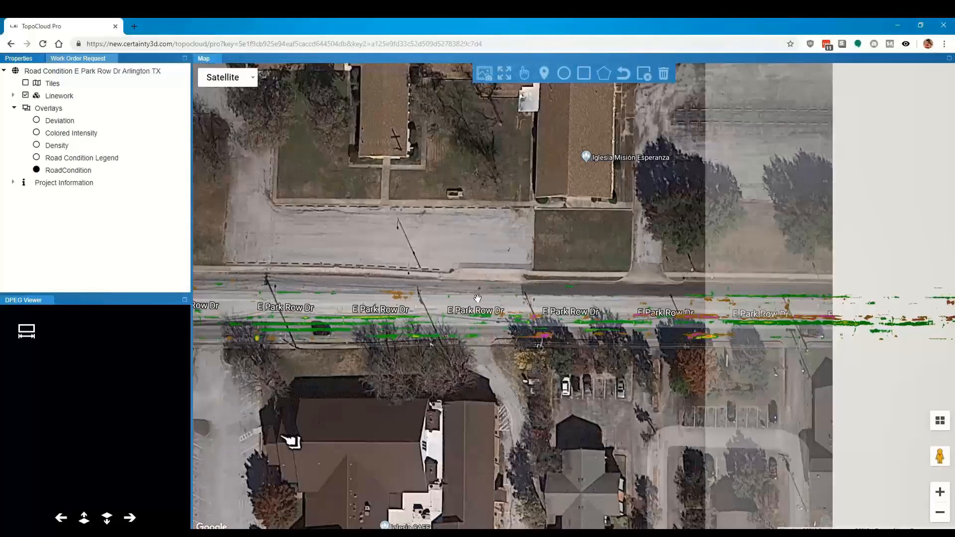
pyautogui.moveTo(783, 317); pyautogui.dragTo(548, 303)
pyautogui.moveTo(711, 311); pyautogui.dragTo(426, 316)
pyautogui.scroll(-1, 857, 311)
pyautogui.scroll(-1, 857, 310)
pyautogui.moveTo(500, 328); pyautogui.dragTo(771, 345)
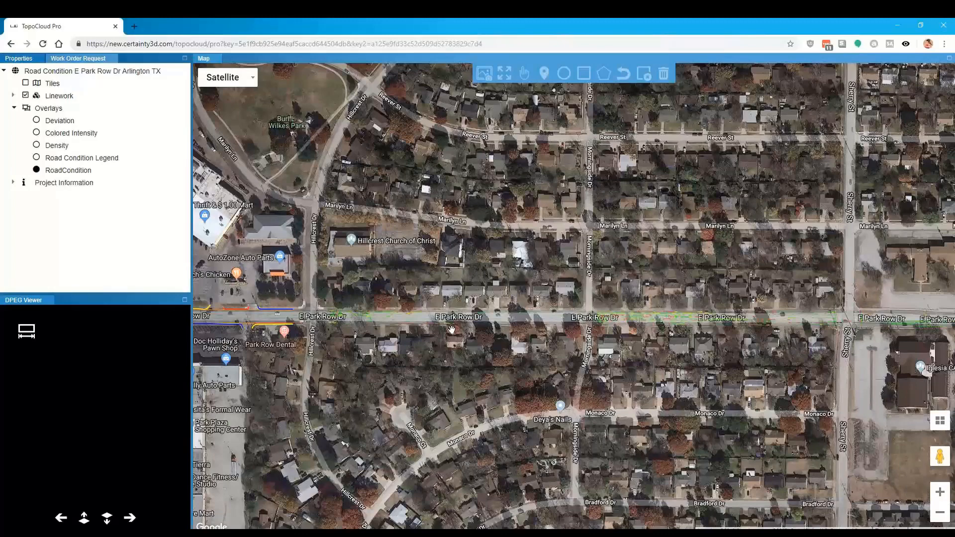
pyautogui.moveTo(239, 327); pyautogui.dragTo(498, 337)
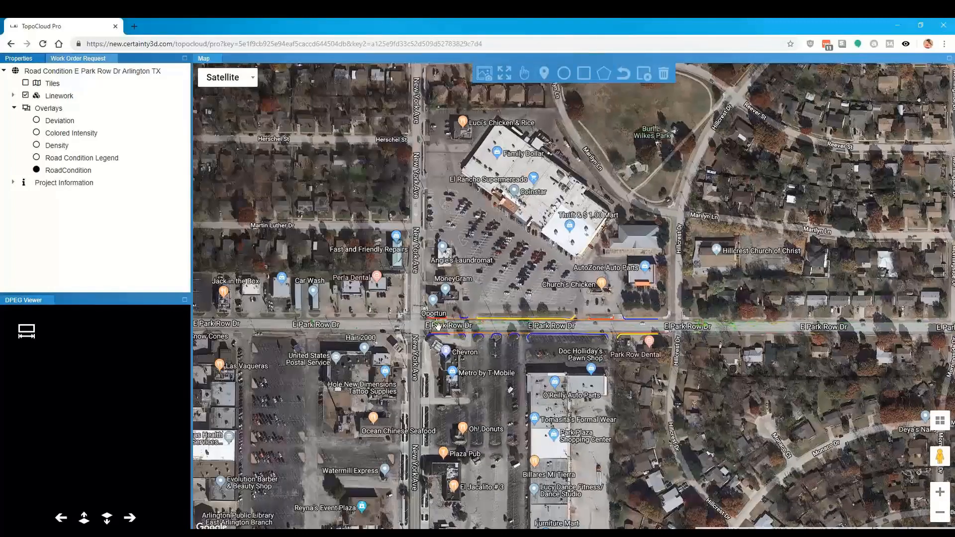
pyautogui.scroll(2, 436, 327)
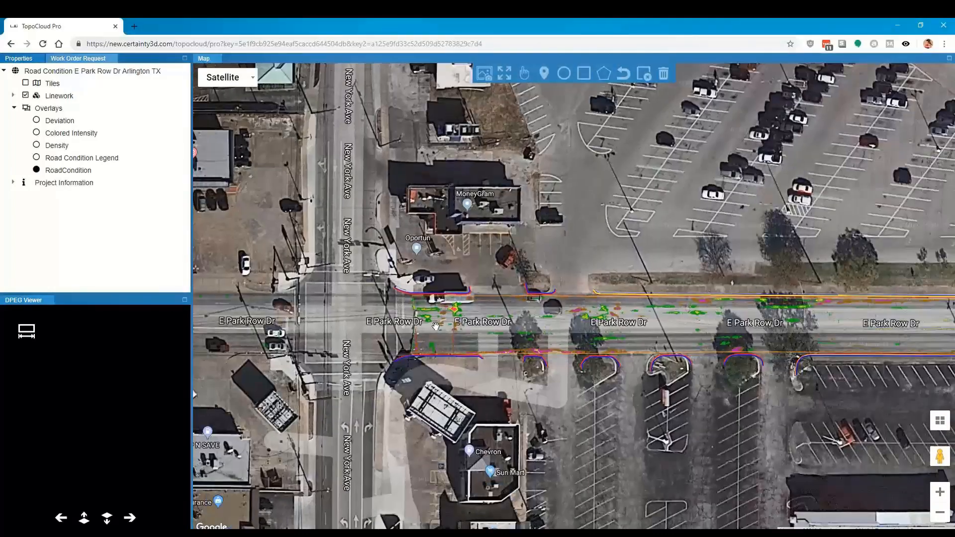
# Step: Load the street-level images at the marked distress on E Park Row Dr just east of New York Ave and select the east-facing camera
pyautogui.click(484, 73)
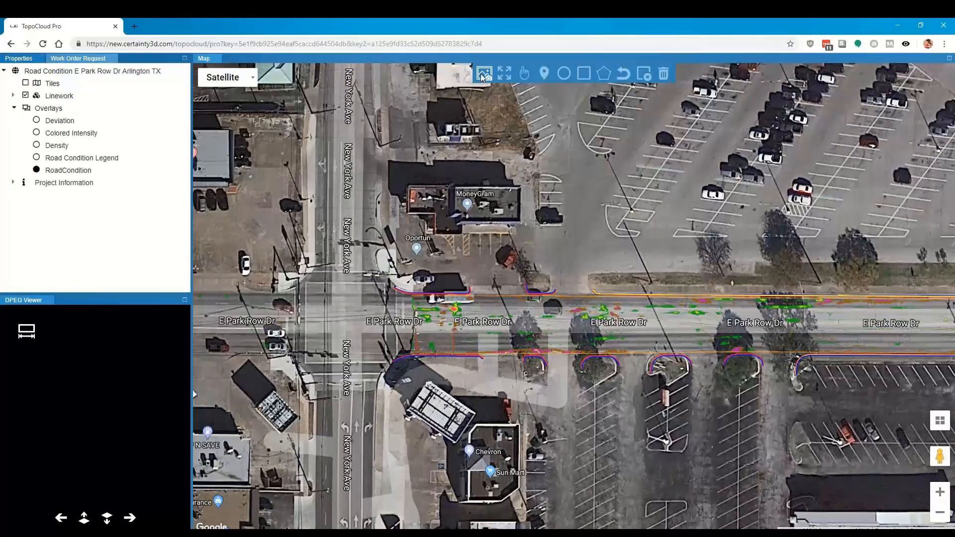
pyautogui.click(461, 308)
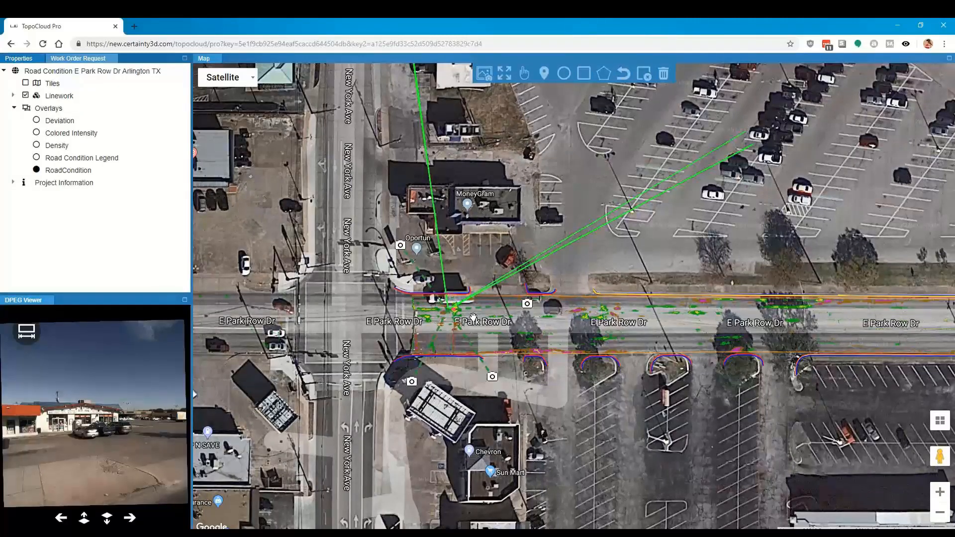
pyautogui.click(527, 304)
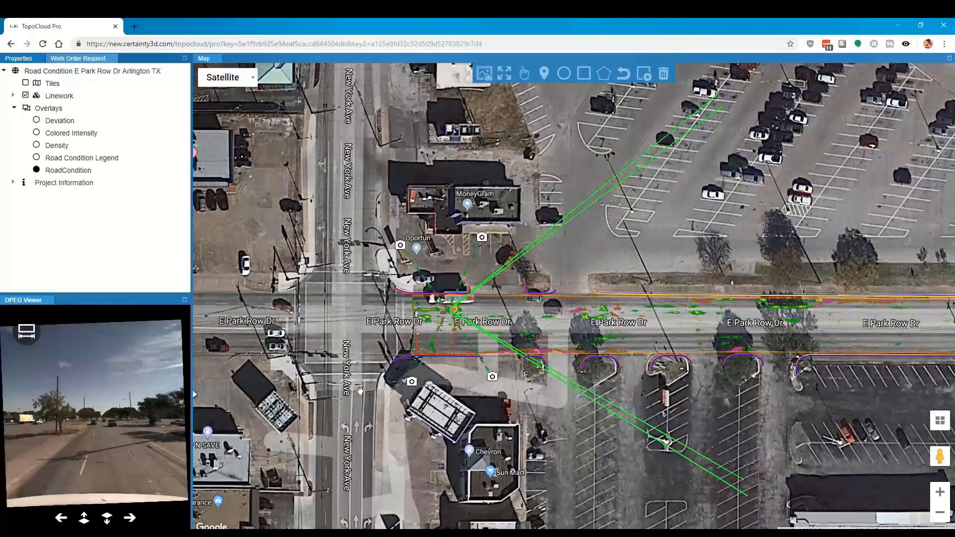
# Step: Advance through the east-facing street images with the road condition point cloud overlaid on the photo, and examine the distressed pavement up close
pyautogui.click(130, 518)
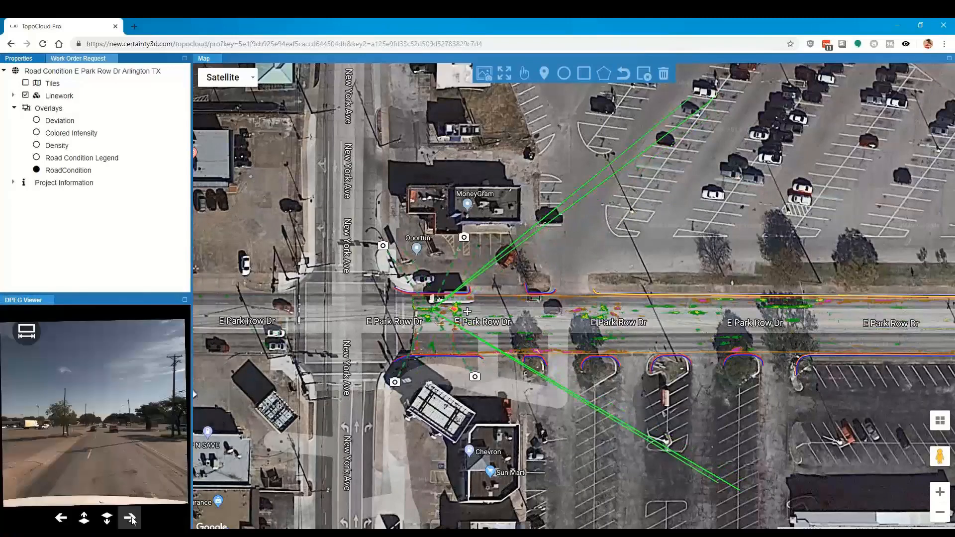
pyautogui.click(114, 520)
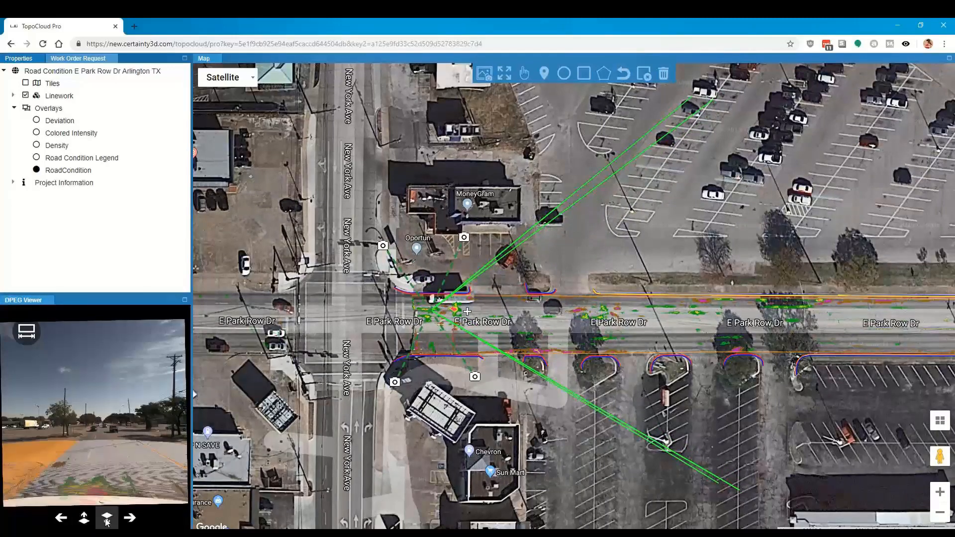
pyautogui.click(130, 519)
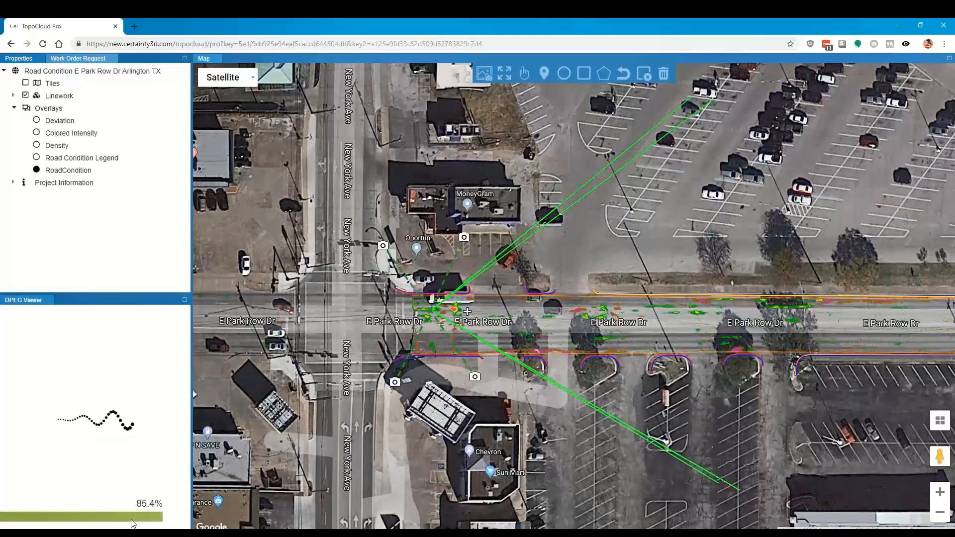
pyautogui.scroll(5, 99, 475)
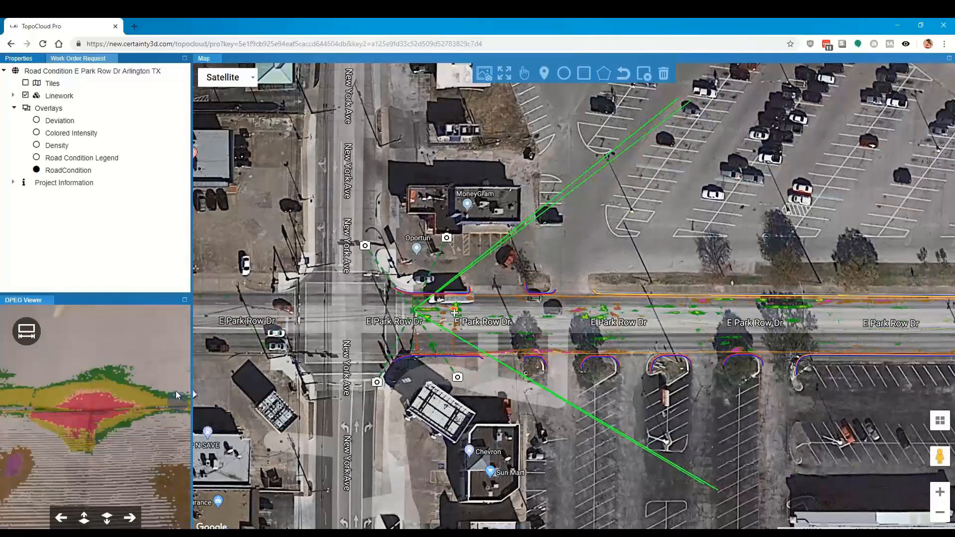
pyautogui.scroll(-2, 110, 447)
pyautogui.scroll(-3, 110, 447)
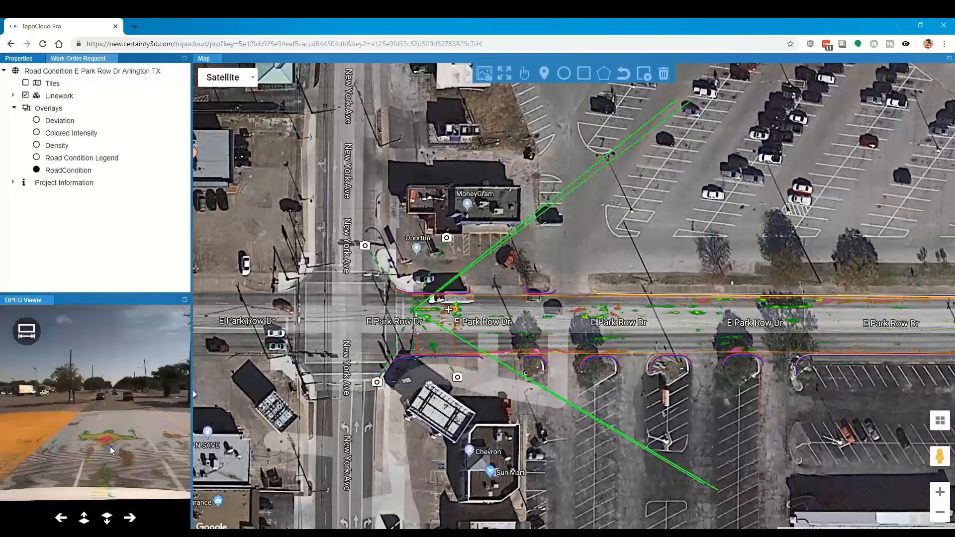
# Step: Switch to the camera facing the Chevron station and measure from the overhead lines down to the edge of the road
pyautogui.click(458, 379)
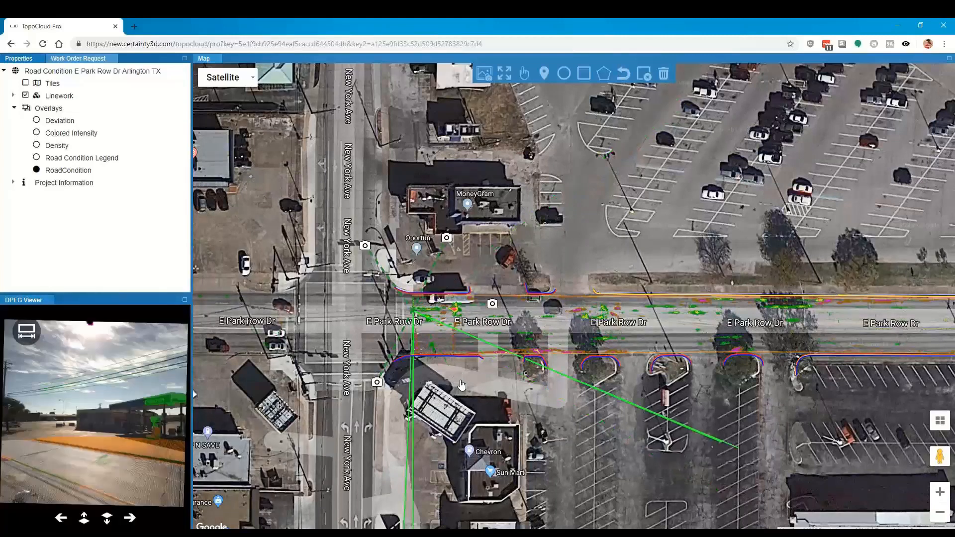
pyautogui.click(26, 332)
pyautogui.click(110, 384)
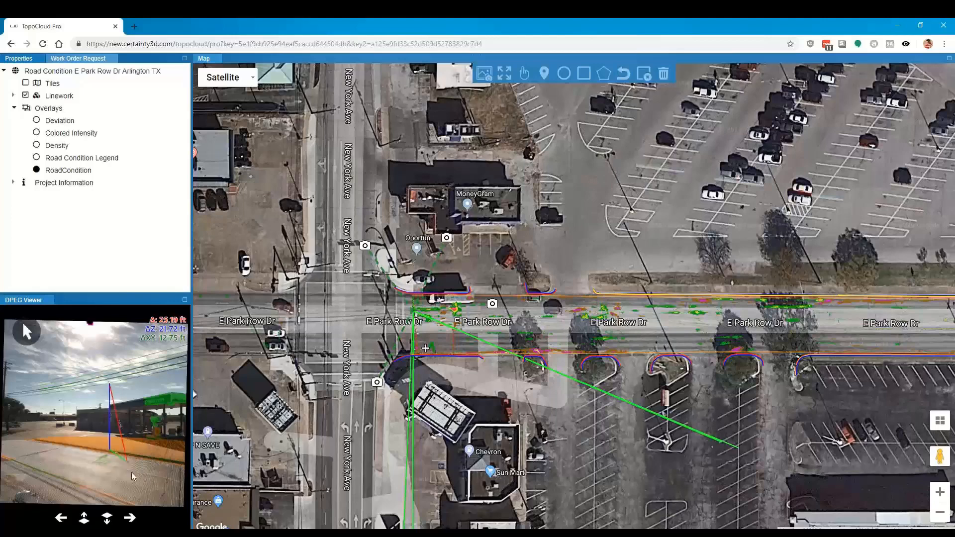
pyautogui.scroll(3, 133, 471)
pyautogui.moveTo(132, 455); pyautogui.dragTo(148, 478)
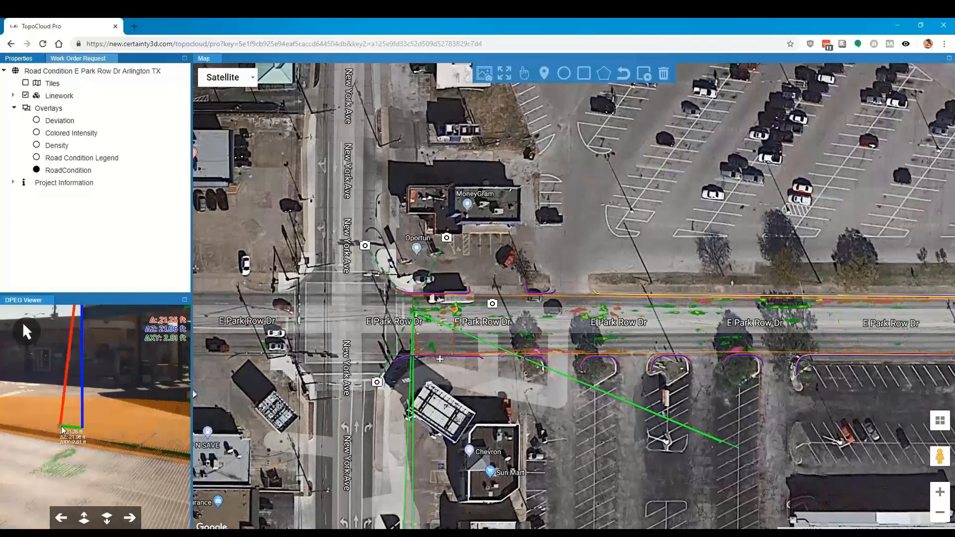
pyautogui.click(112, 429)
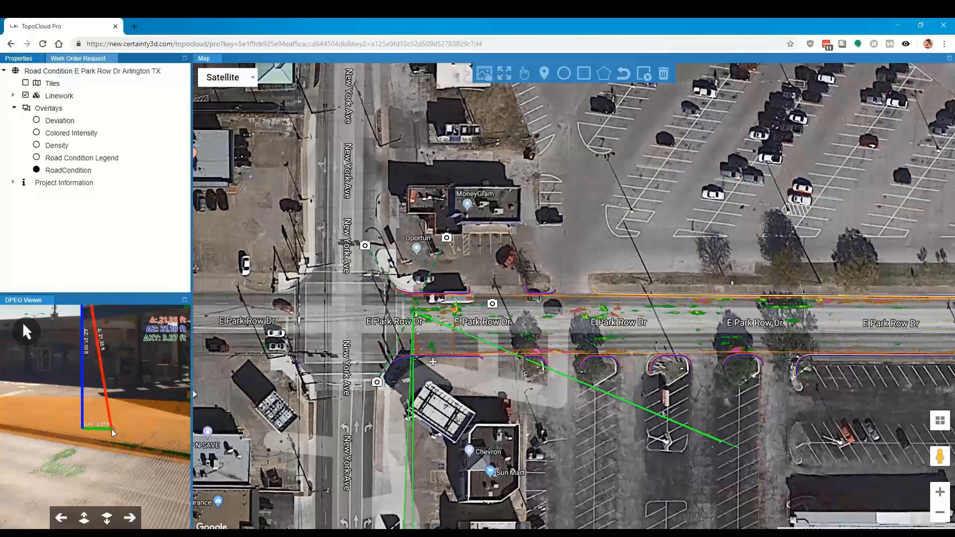
pyautogui.scroll(-3, 112, 429)
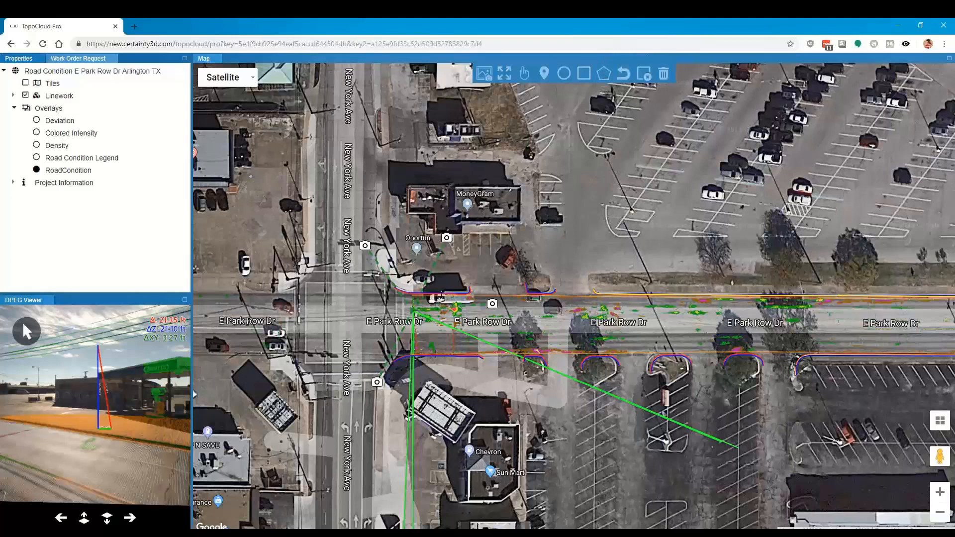
# Step: Mark a rectangular area around the pavement distress on E Park Row Dr and open the work order request form
pyautogui.moveTo(441, 295); pyautogui.dragTo(475, 326)
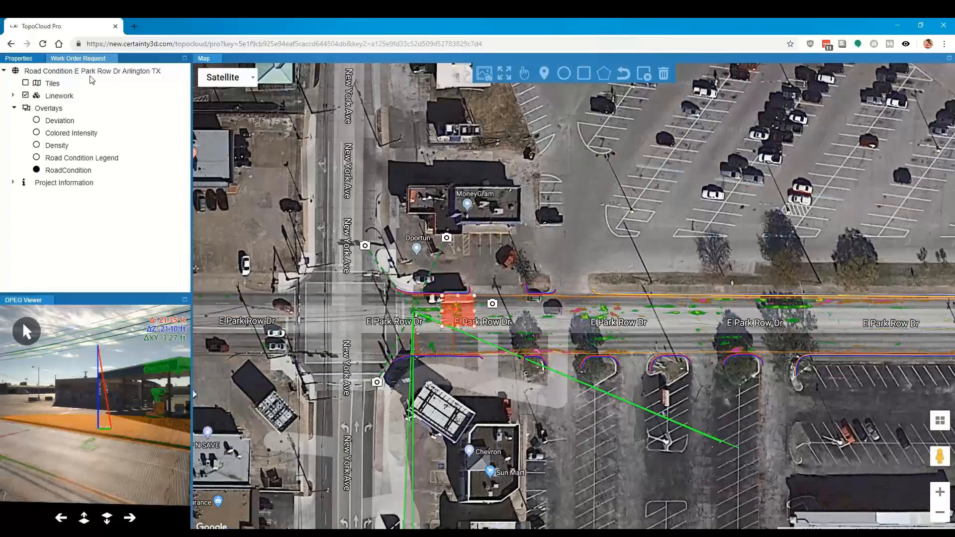
pyautogui.click(82, 58)
# Step: Fill in the work order request with the subject "Need pot hole extraction" and project number 2342
pyautogui.click(97, 169)
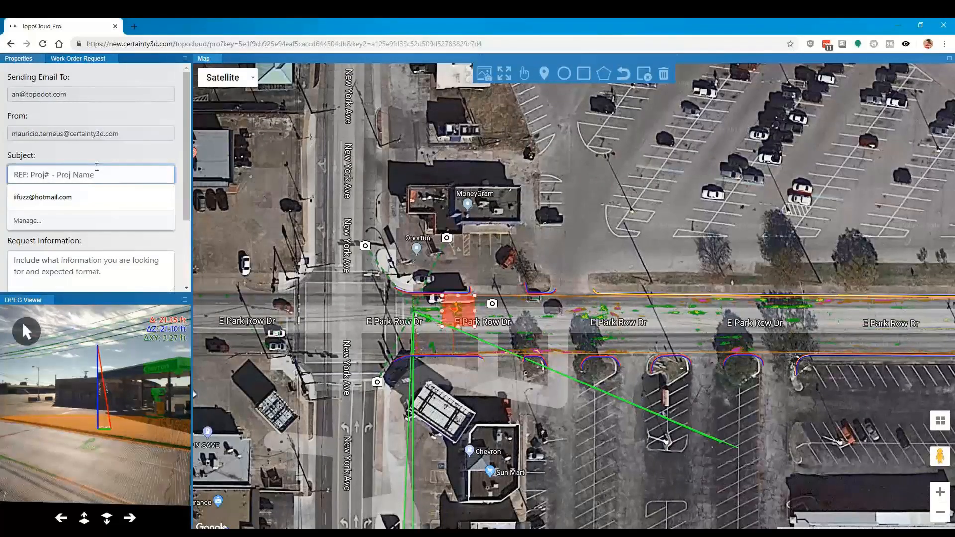
pyautogui.write('Need pot ')
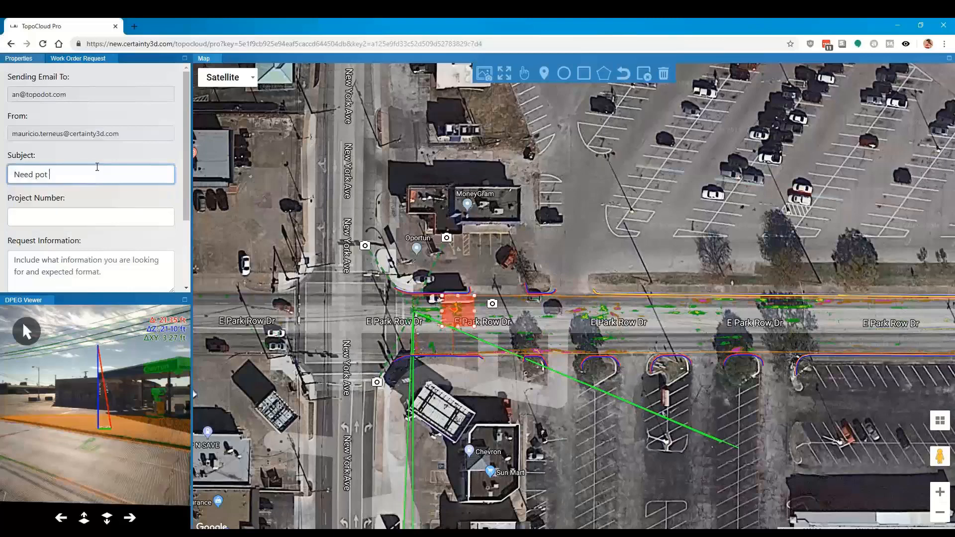
pyautogui.write('hole extraction')
pyautogui.press('Tab')
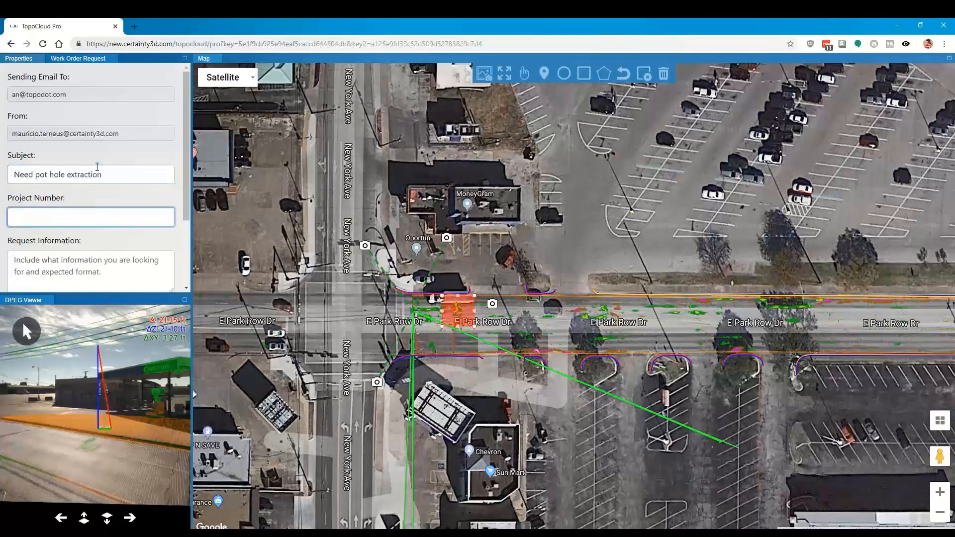
pyautogui.write('2342')
pyautogui.press('Tab')
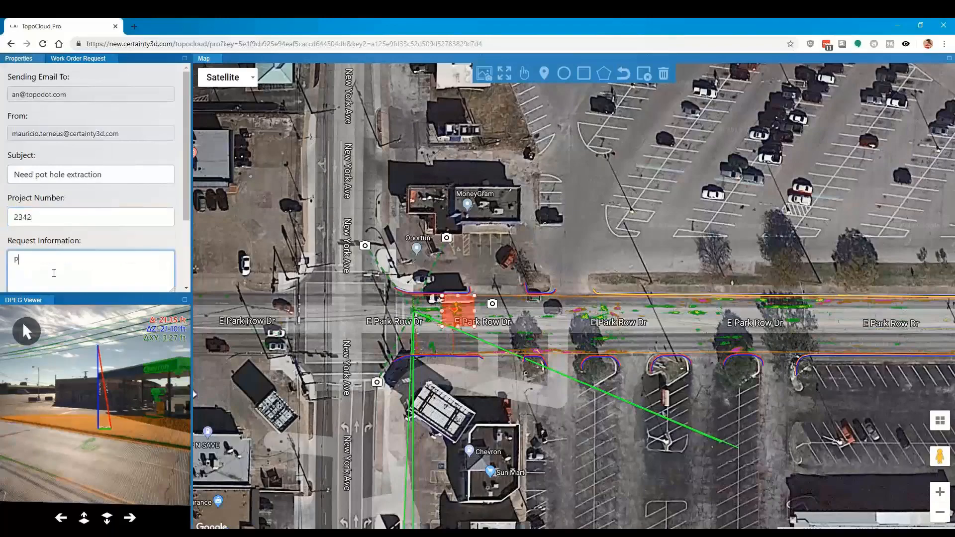